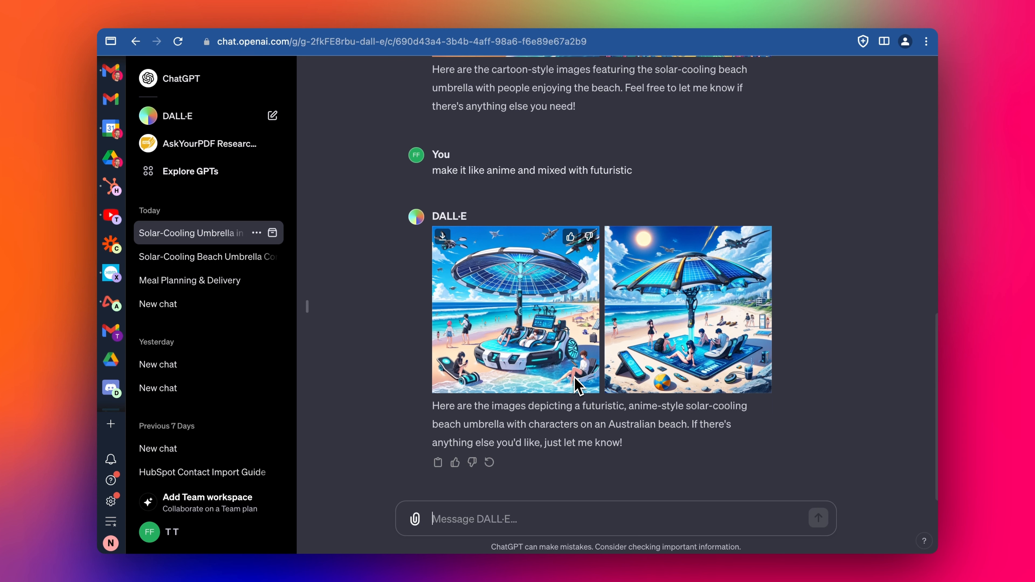
Step: Download the futuristic anime-style beach umbrella image made for 600px wide by 300px high, and switch to HubSpot
left_click(692, 342)
left_click(883, 96)
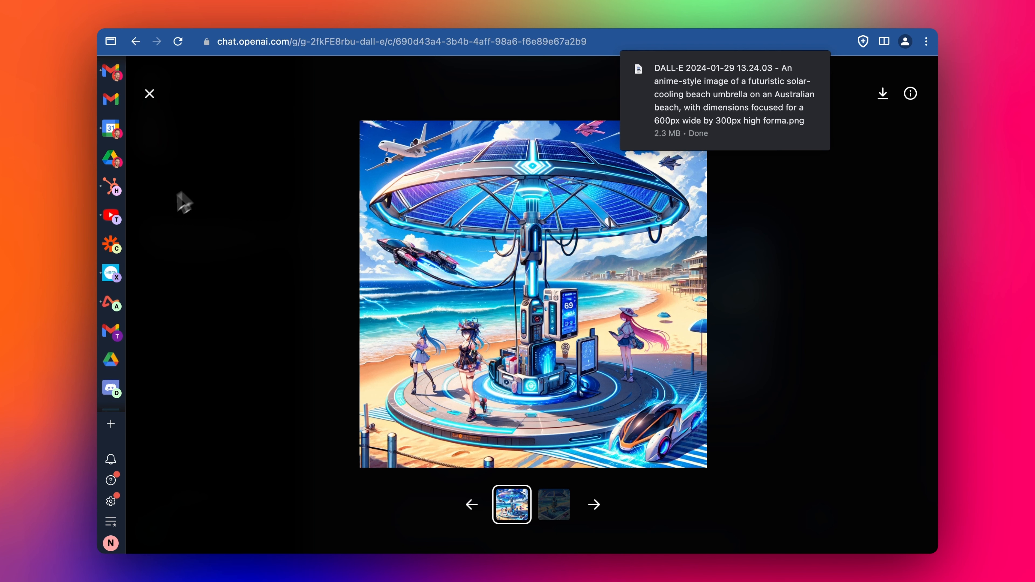
left_click(111, 188)
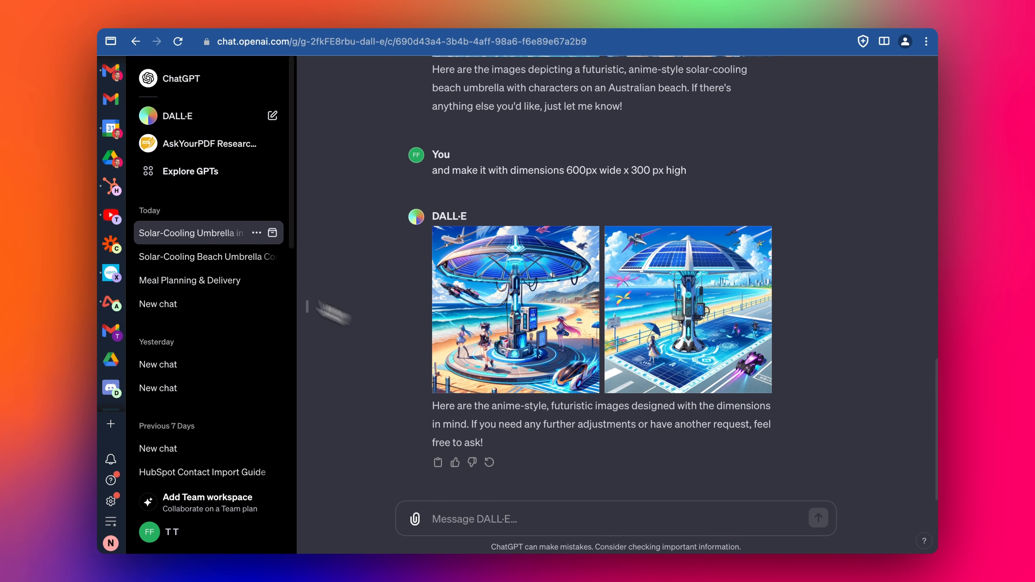
Step: In the Solar-Cooling Beach Umbrella ChatGPT conversation, request a promo email about the soon-to-be-released product mentioning the key benefits of features
left_click(185, 256)
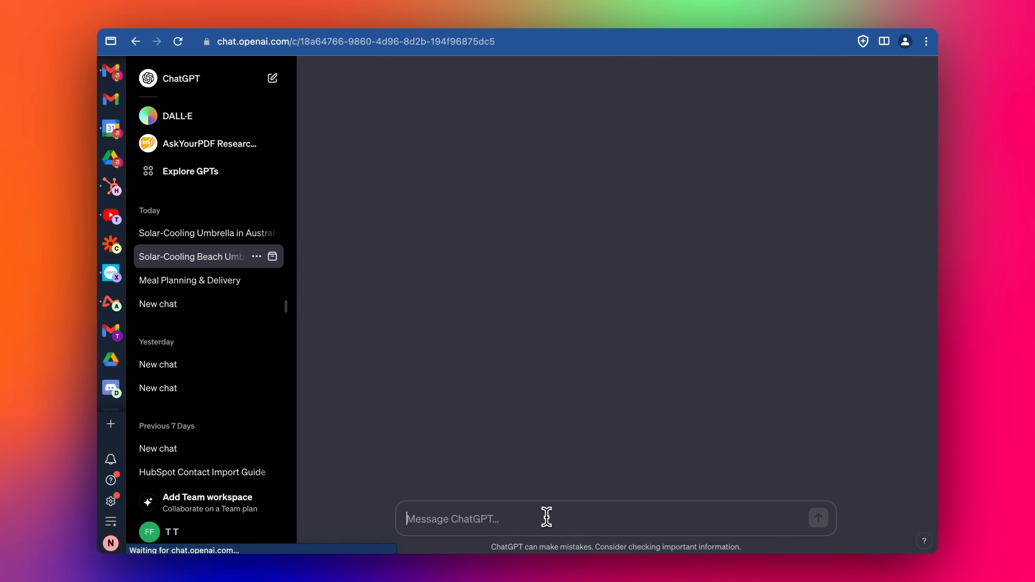
type("Write a ")
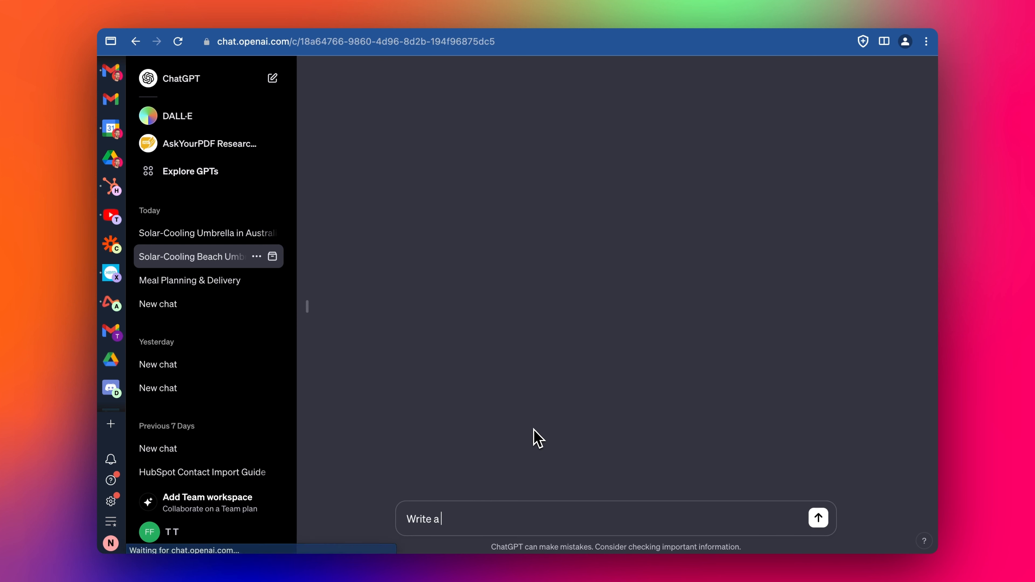
type("promo eamil a")
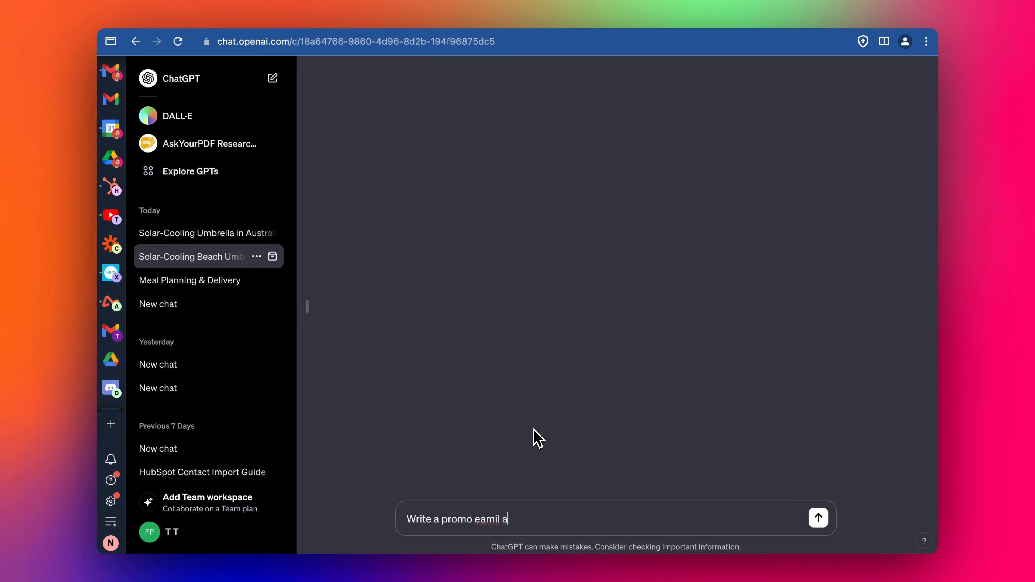
type("bout a new product tht")
key("alt+shift+Left")
key("alt+shift+Left")
key("alt+shift+Left")
key("alt+shift+Left")
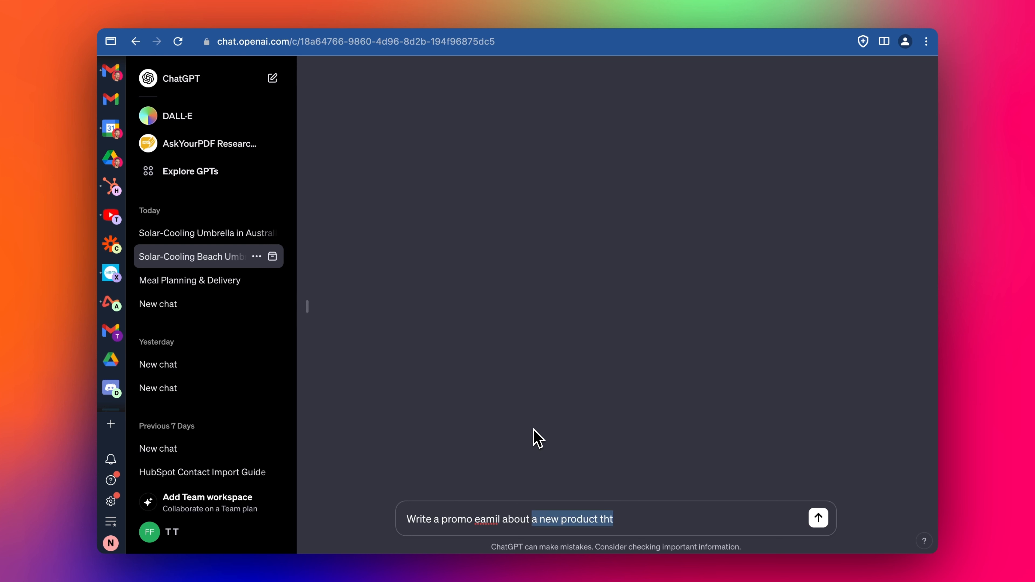
type("this noew product t")
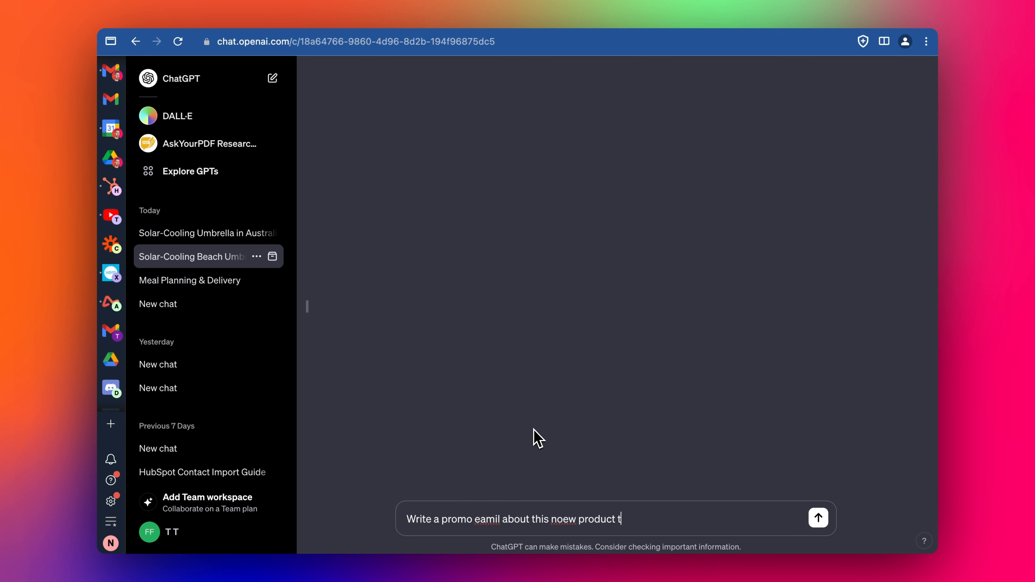
type("hat's just about to be r")
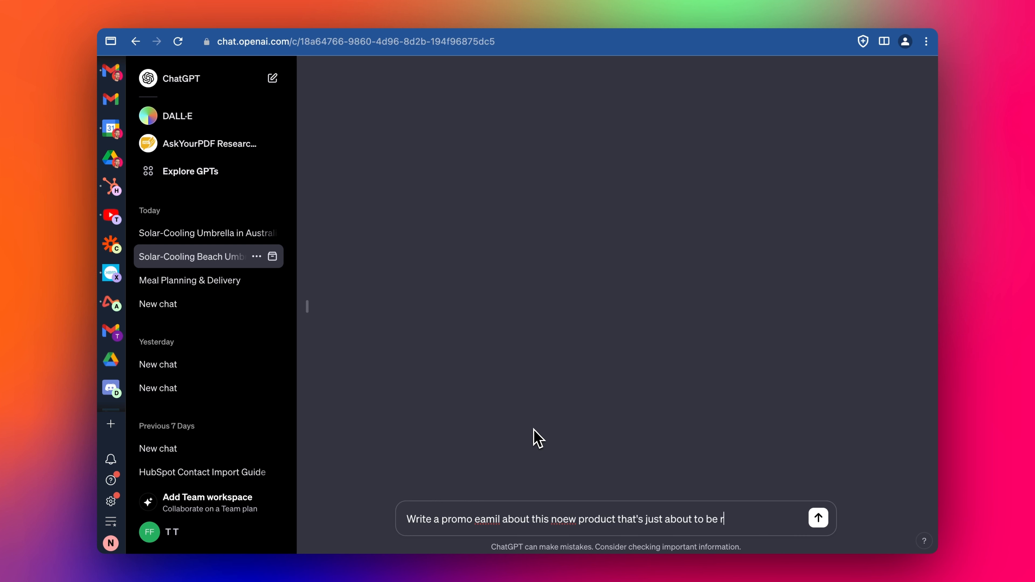
type("eleased mentioning the key")
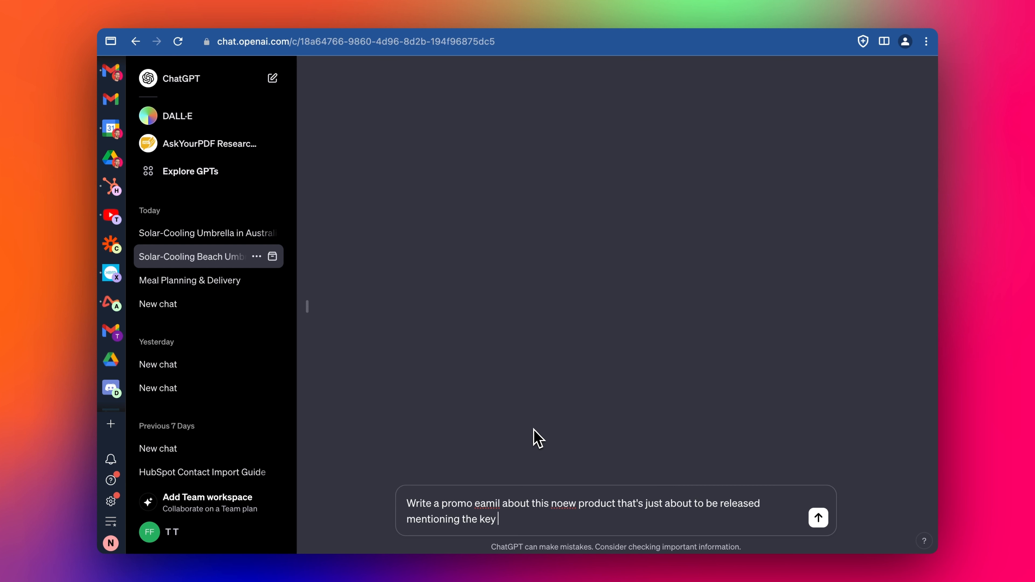
type(" beenfits of features")
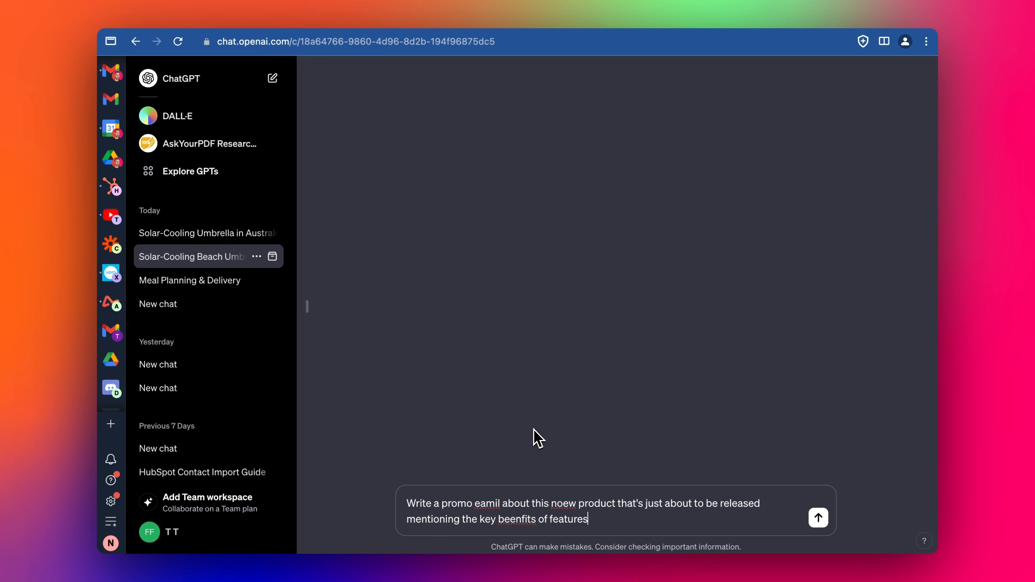
key("Return")
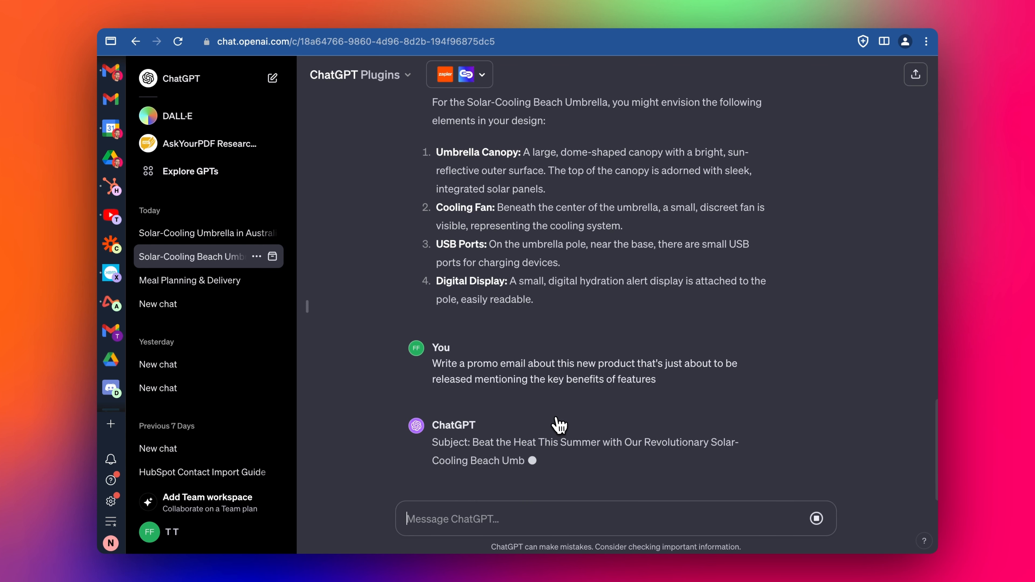
Step: Switch to the HubSpot email and upload the downloaded DALL·E umbrella image into the empty image block
left_click(111, 186)
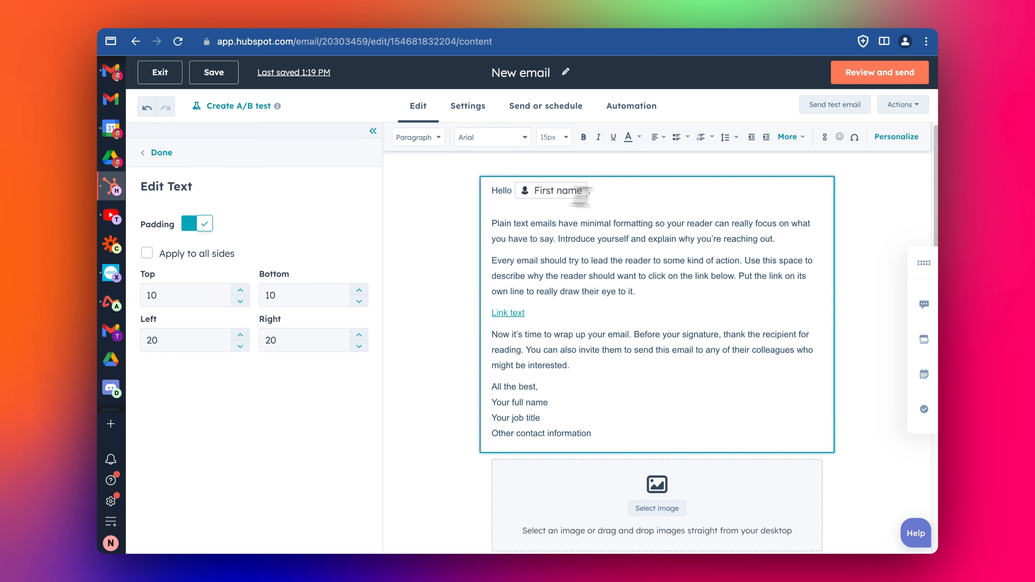
scroll(607, 224, "down", 1)
scroll(608, 224, "down", 2)
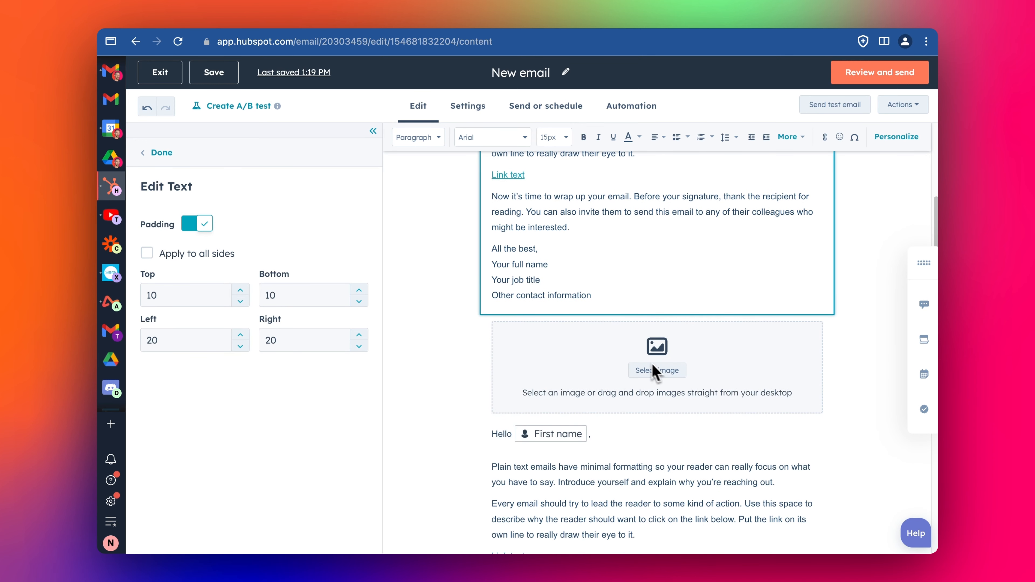
left_click(659, 357)
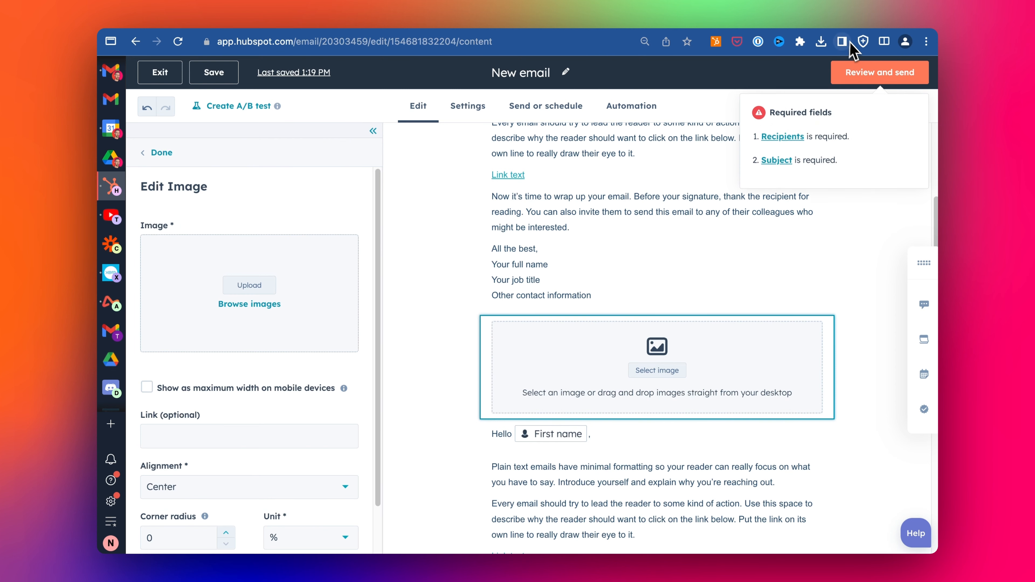
left_click(819, 43)
left_click_drag(711, 122, 326, 317)
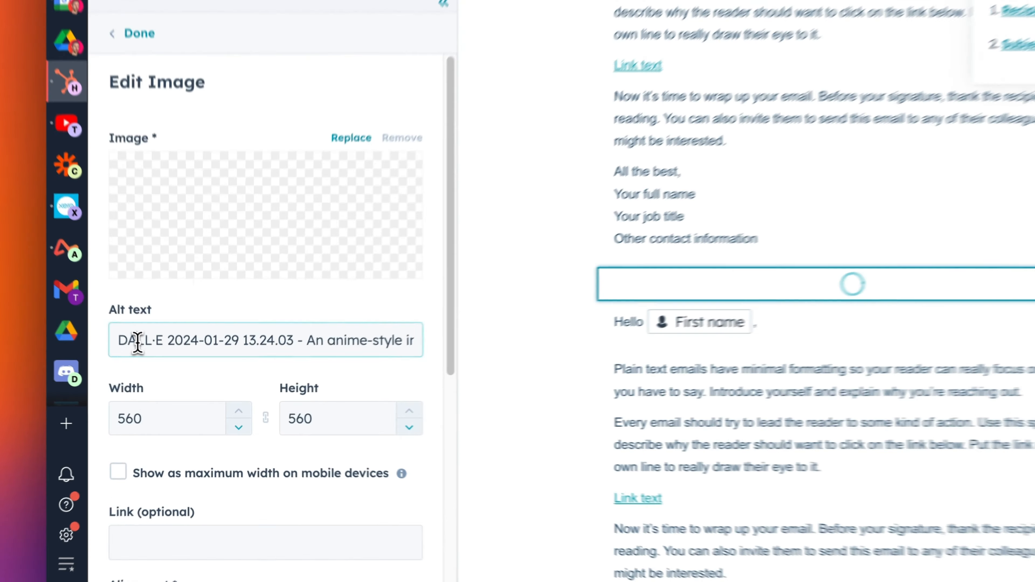
Step: Replace the image's alt text with "Solar-Cooling Beach Umbrella"
left_click_drag(149, 365, 296, 366)
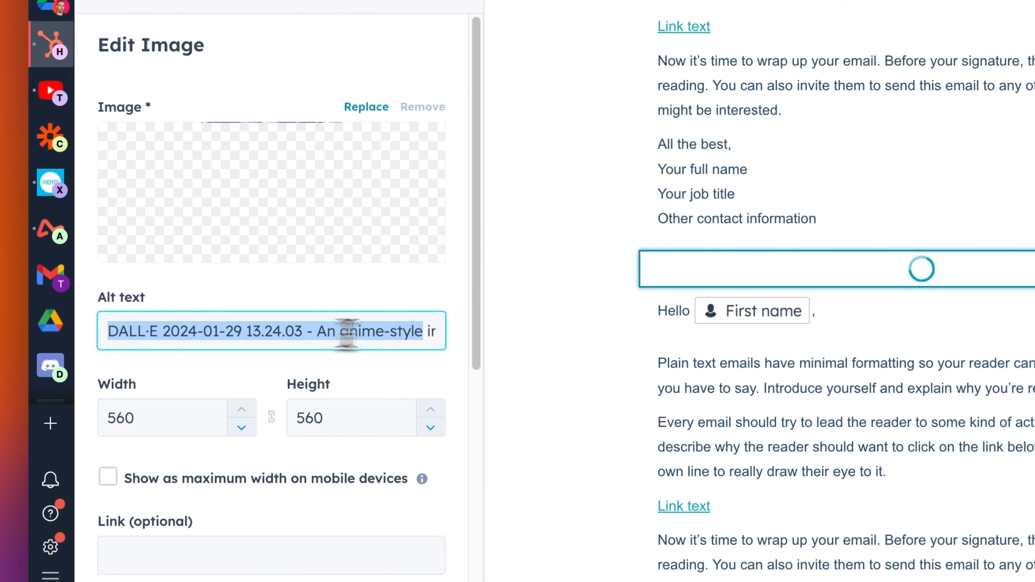
left_click_drag(346, 332, 501, 339)
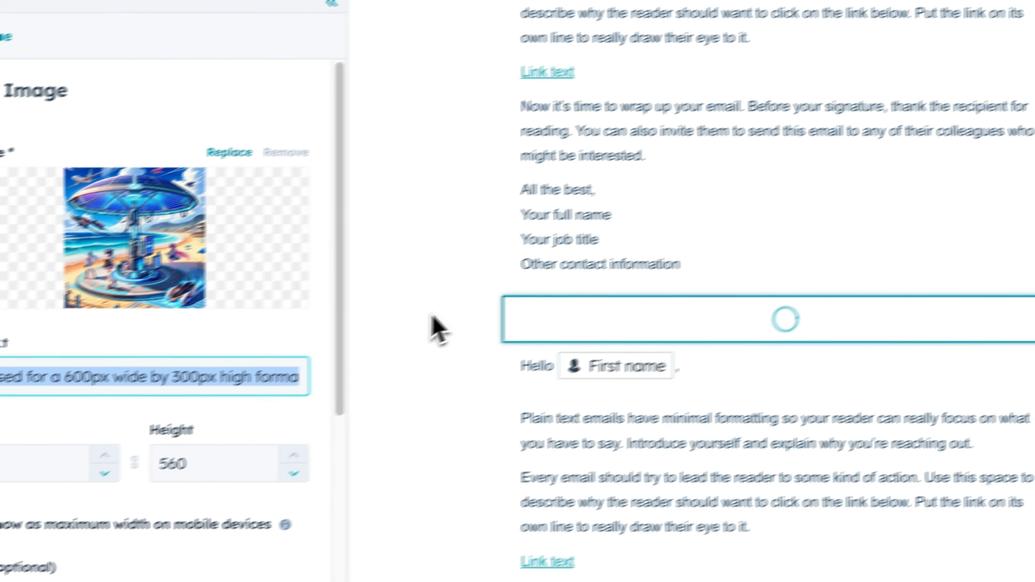
scroll(672, 260, "up", 5)
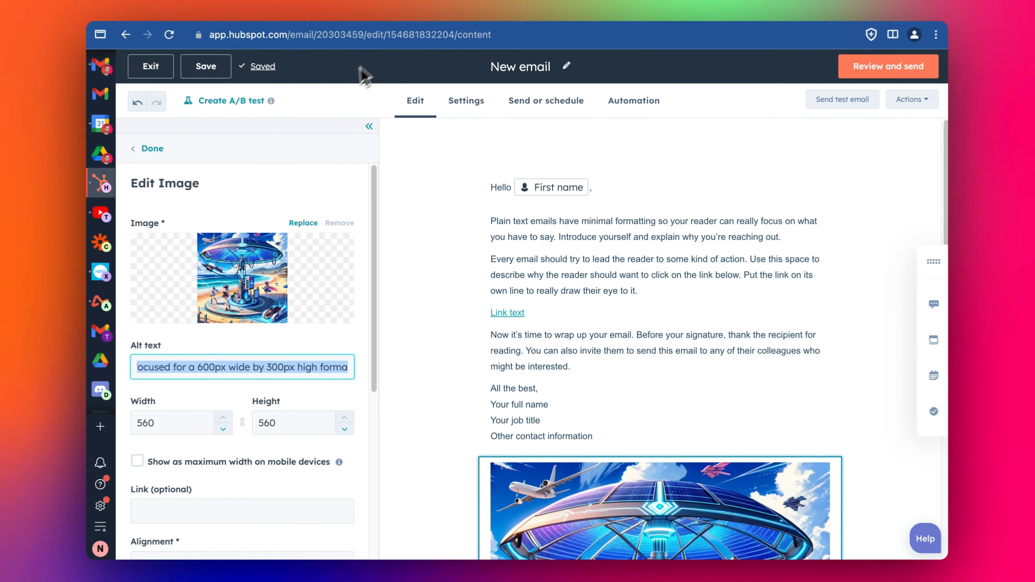
type("Solar-Cooling Beach Umbrella")
Step: Try to set the umbrella image's width to 600 with its padding kept on
scroll(243, 367, "down", 3)
double_click(145, 310)
type("600")
scroll(672, 301, "down", 7)
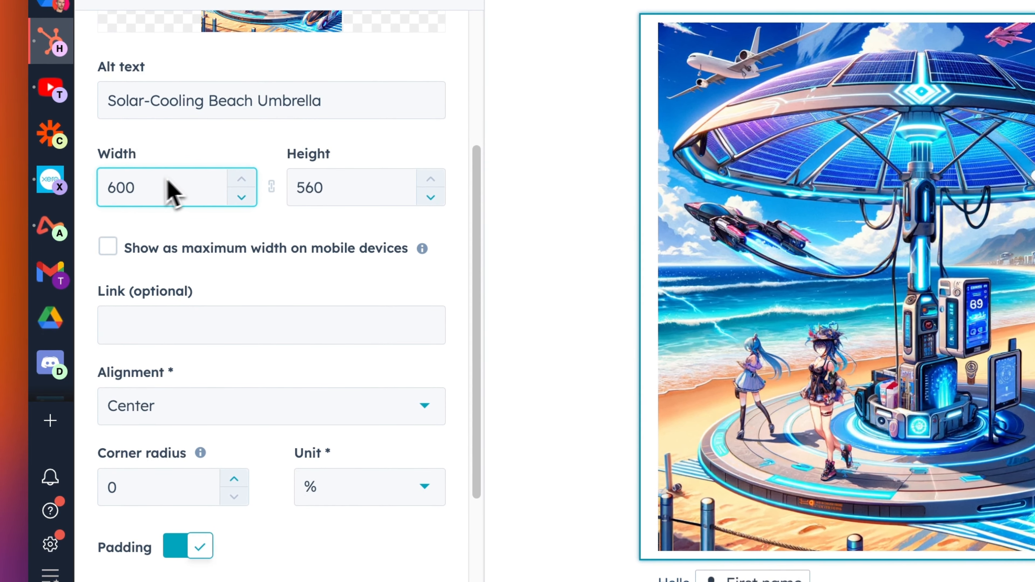
scroll(183, 244, "down", 5)
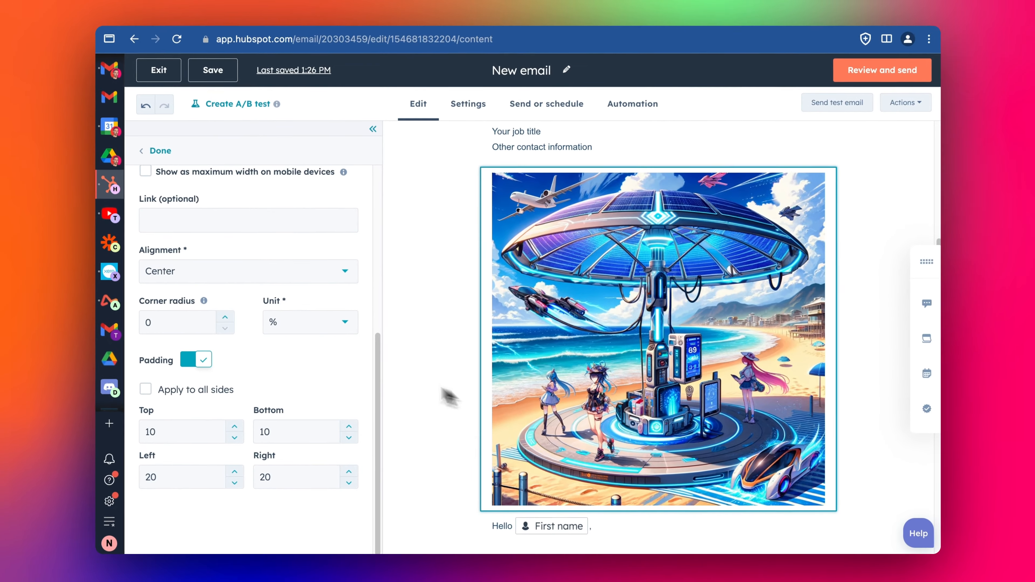
Step: Turn off the umbrella image's padding and set its width to 600
left_click(205, 360)
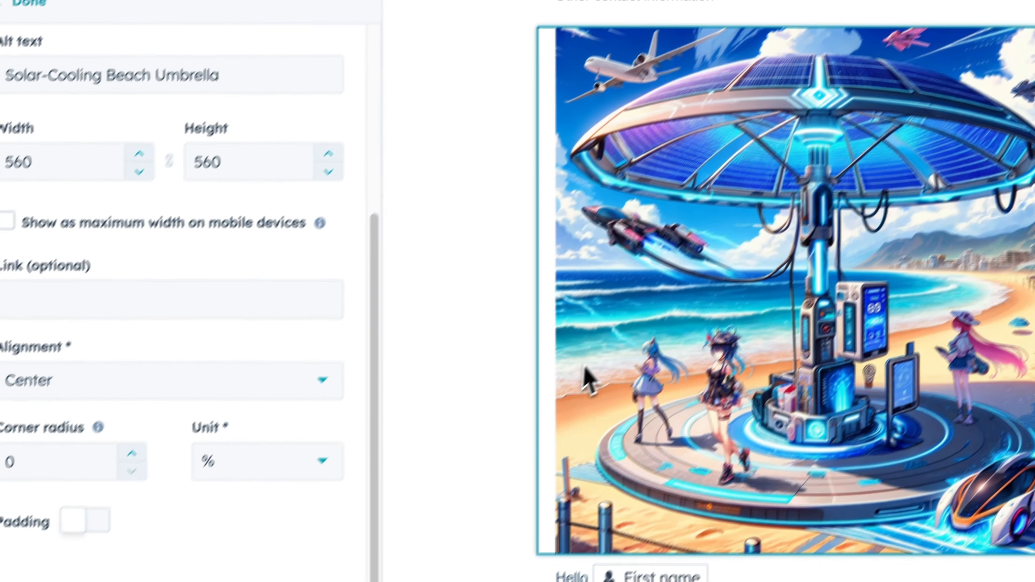
scroll(651, 360, "up", 5)
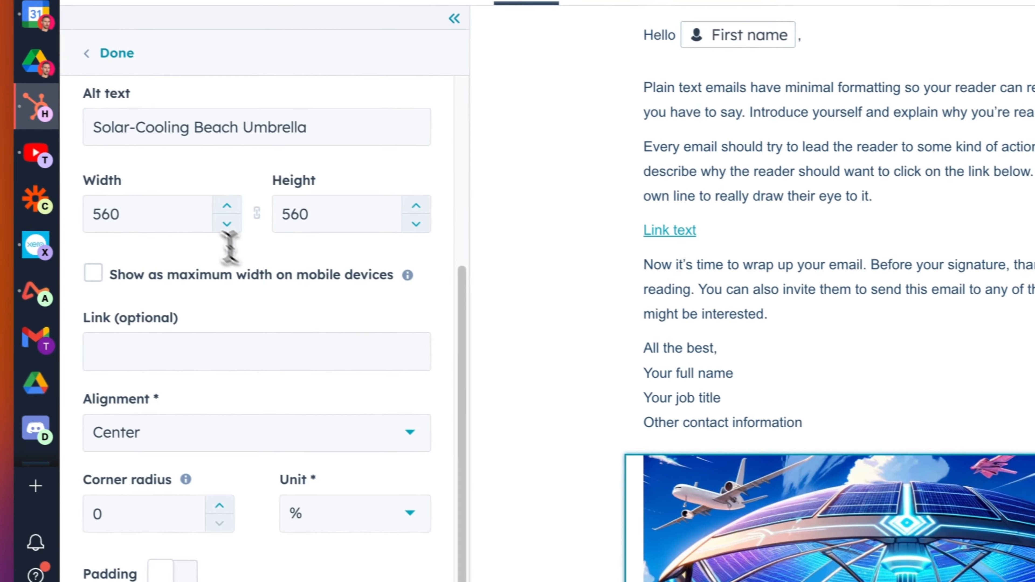
double_click(61, 194)
type("600")
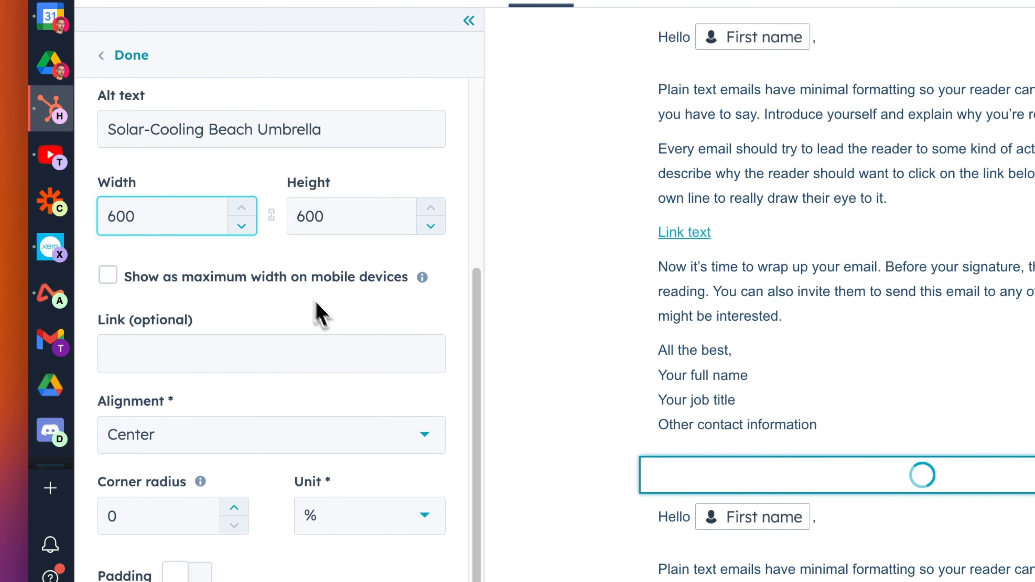
left_click(329, 319)
scroll(740, 450, "down", 2)
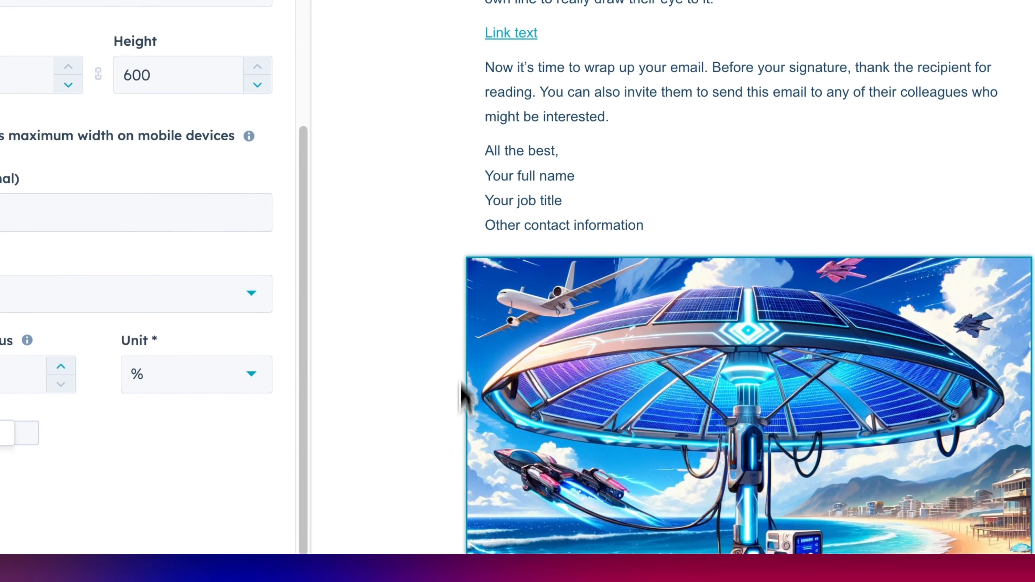
Step: Turn the image's padding back on, show it at maximum width on mobile devices, and finish editing the image
left_click(13, 432)
left_click_drag(749, 403, 657, 140)
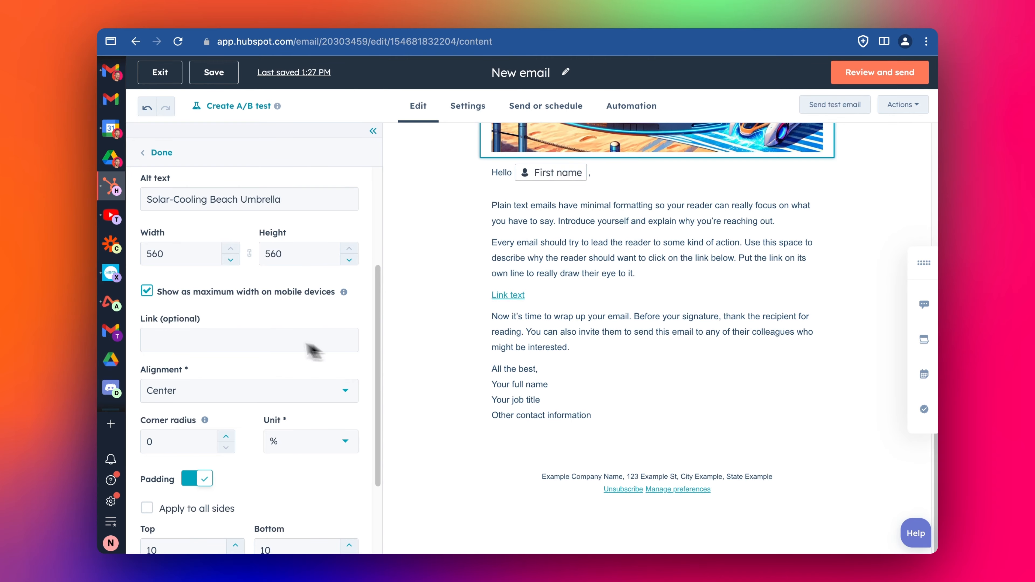
scroll(271, 347, "up", 4)
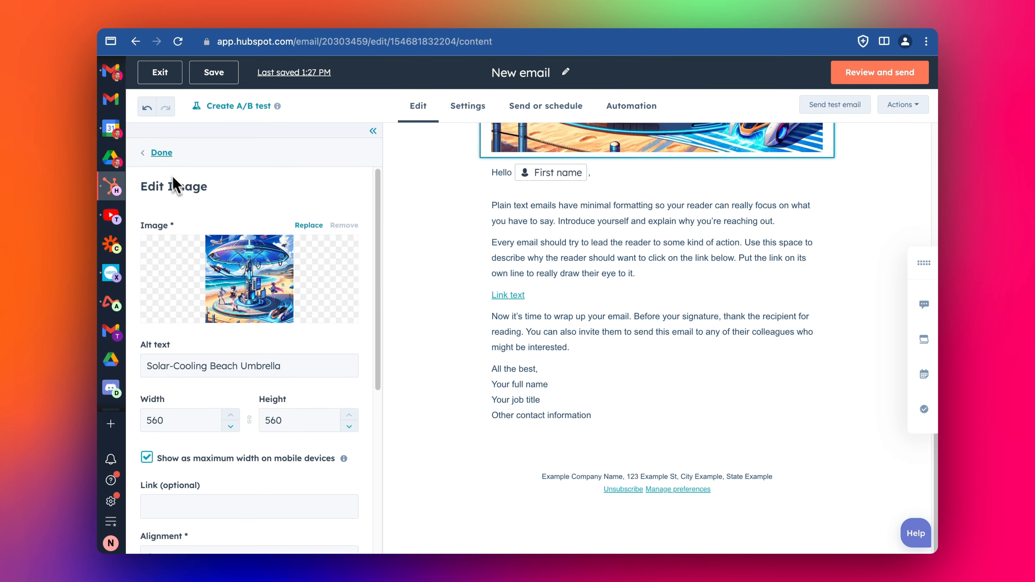
left_click(160, 153)
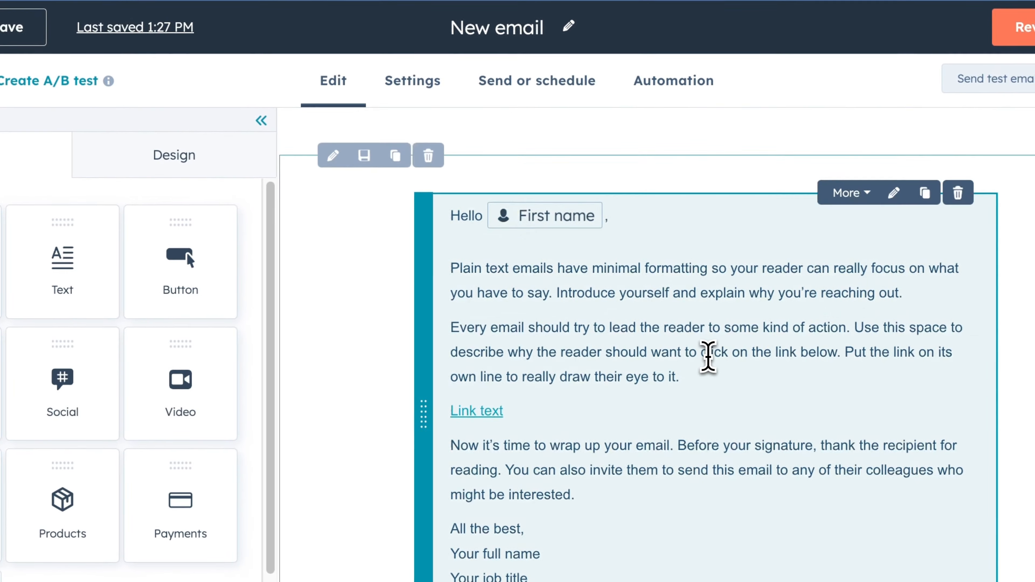
Step: Clear all placeholder text from the text block above the umbrella image
left_click(709, 357)
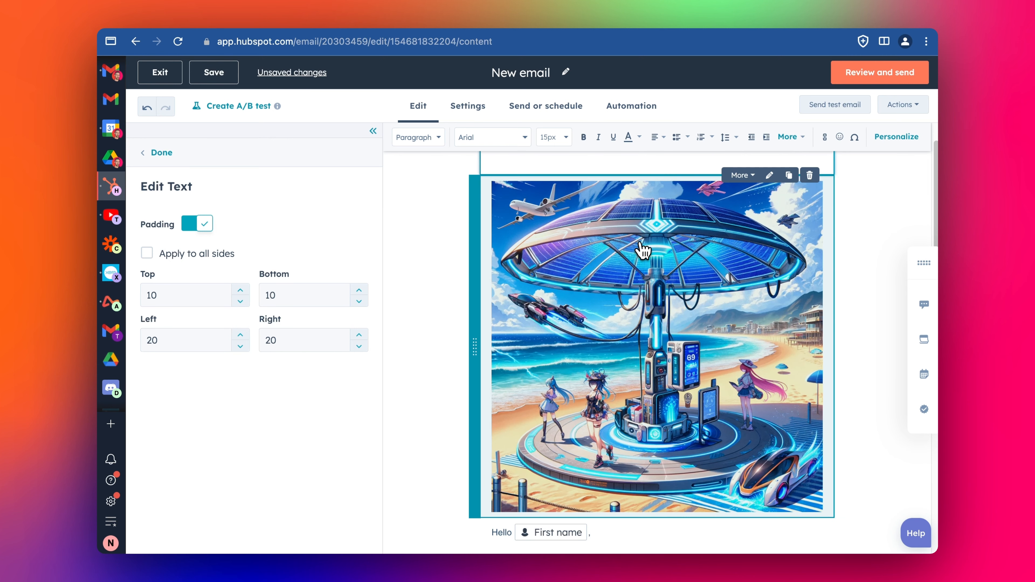
scroll(643, 250, "up", 1)
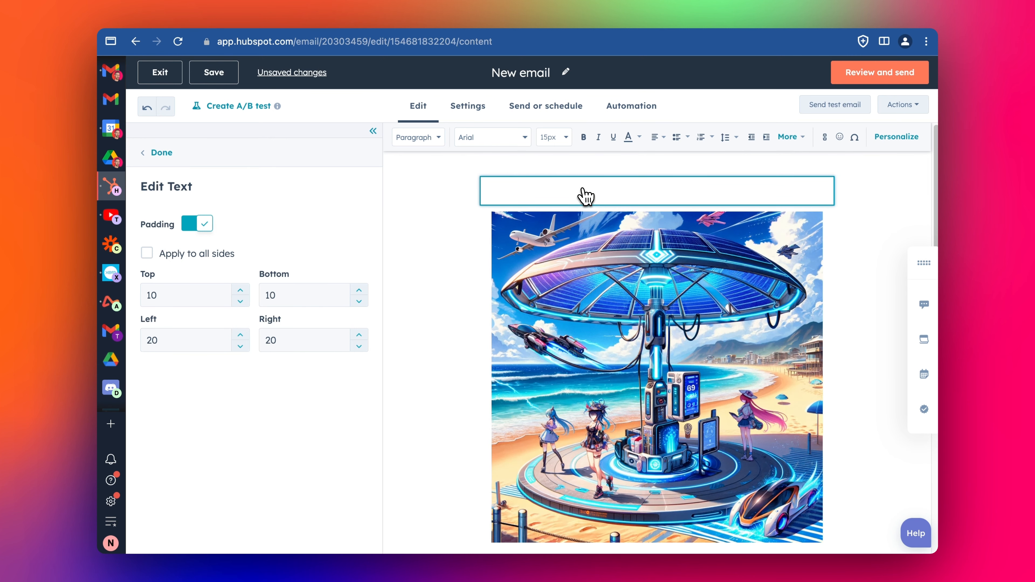
left_click(568, 186)
Step: Copy the greeting and opening paragraph of ChatGPT's promo email into the empty text block above the image
key("ctrl+Tab")
left_click(470, 207)
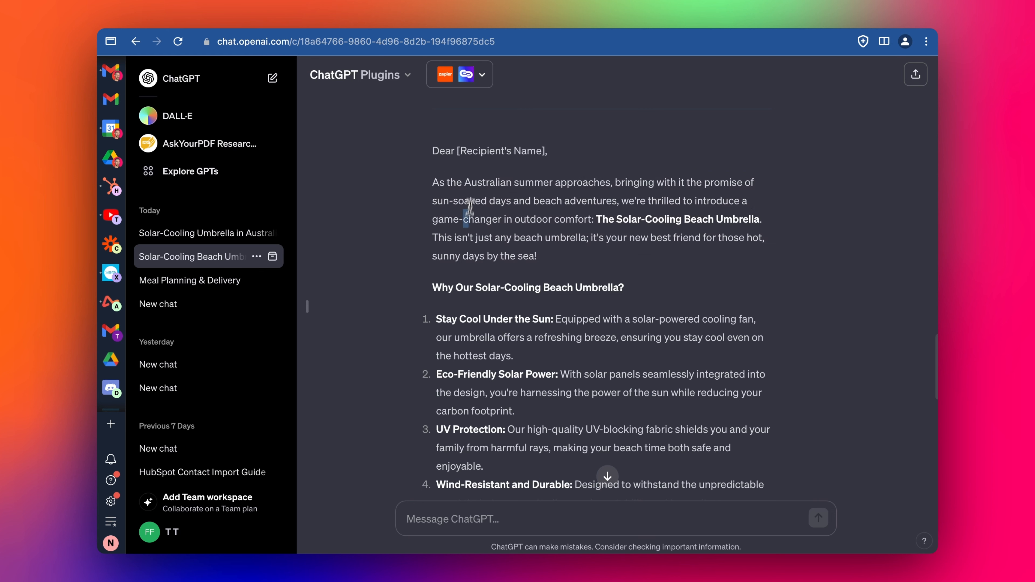
left_click_drag(563, 261, 436, 153)
key("ctrl+c")
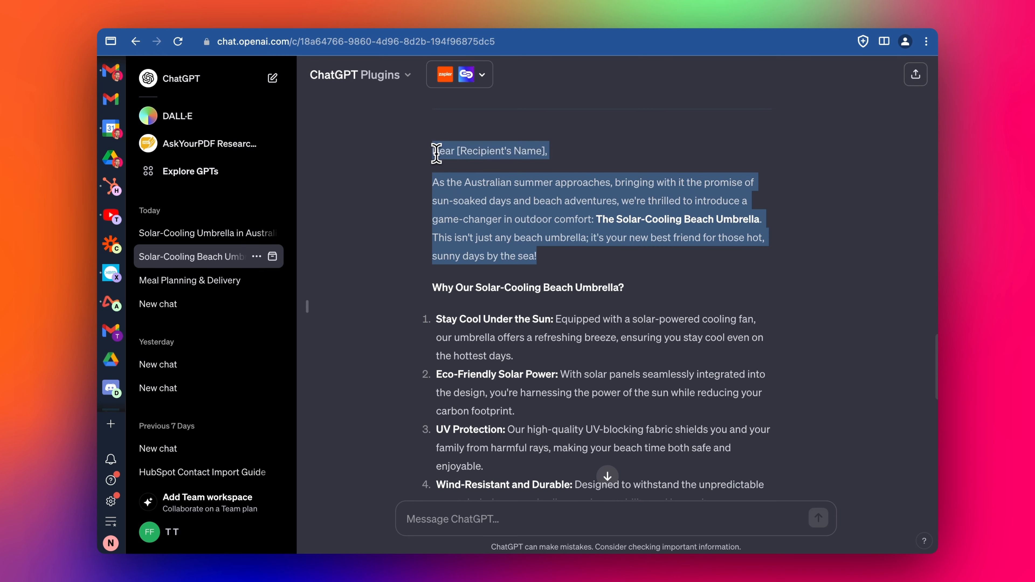
left_click(111, 186)
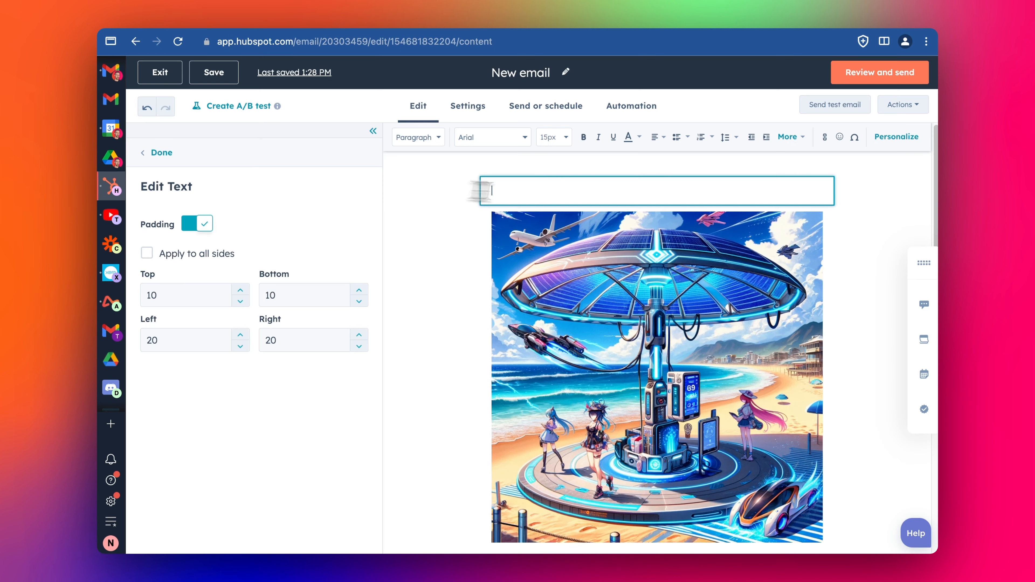
key("ctrl+v")
Step: Delete the "[Recipient's Name]" placeholder from the email greeting, keeping the comma
left_click(589, 189)
key("BackSpace")
key("BackSpace")
key("BackSpace")
key("BackSpace")
key("BackSpace")
key("BackSpace")
key("BackSpace")
key("BackSpace")
key("BackSpace")
key("BackSpace")
key("BackSpace")
key("BackSpace")
key("BackSpace")
key("BackSpace")
key("BackSpace")
key("BackSpace")
key("BackSpace")
key("BackSpace")
key("BackSpace")
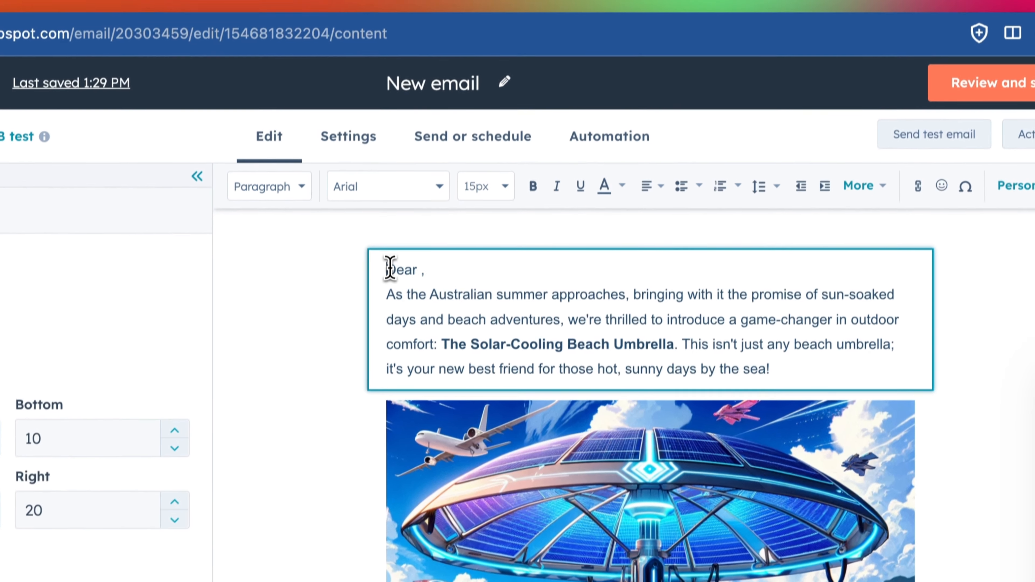
Step: Replace "Dear" with "Hello" in the email greeting
double_click(398, 218)
key("BackSpace")
type("Hello")
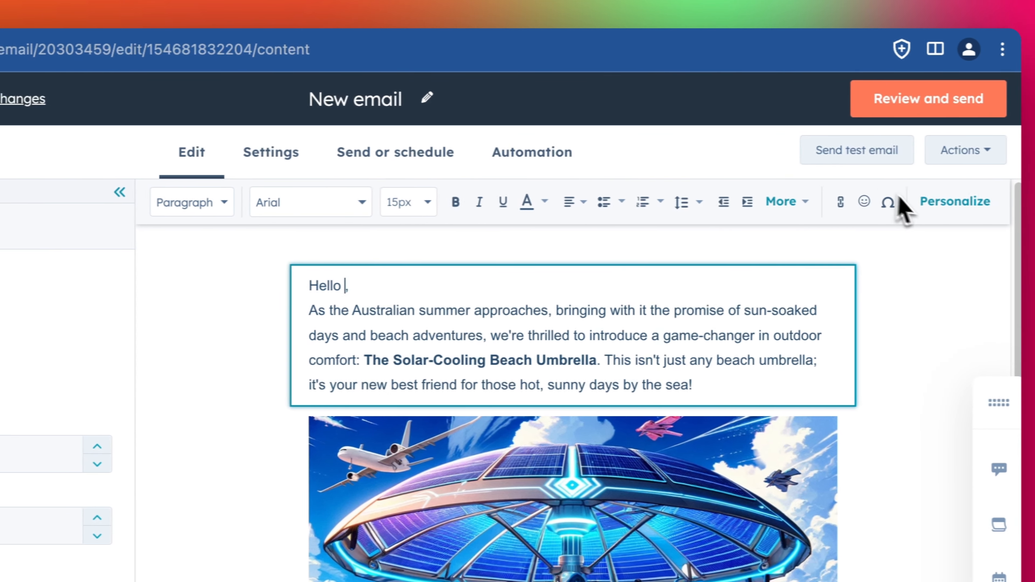
Step: Choose the Contact "First name" personalization token for the spot after "Hello" in the email greeting
left_click(910, 204)
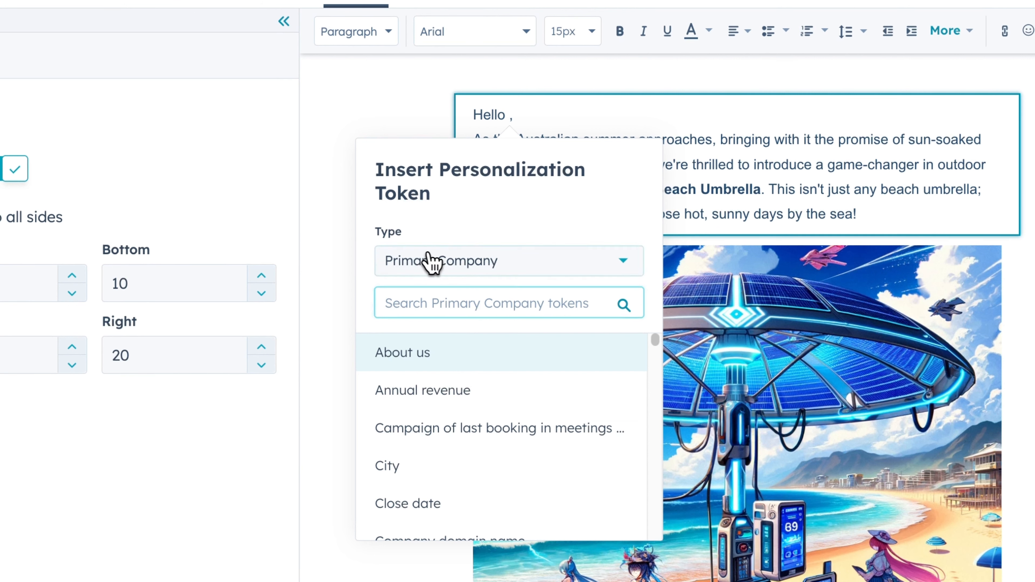
left_click(432, 262)
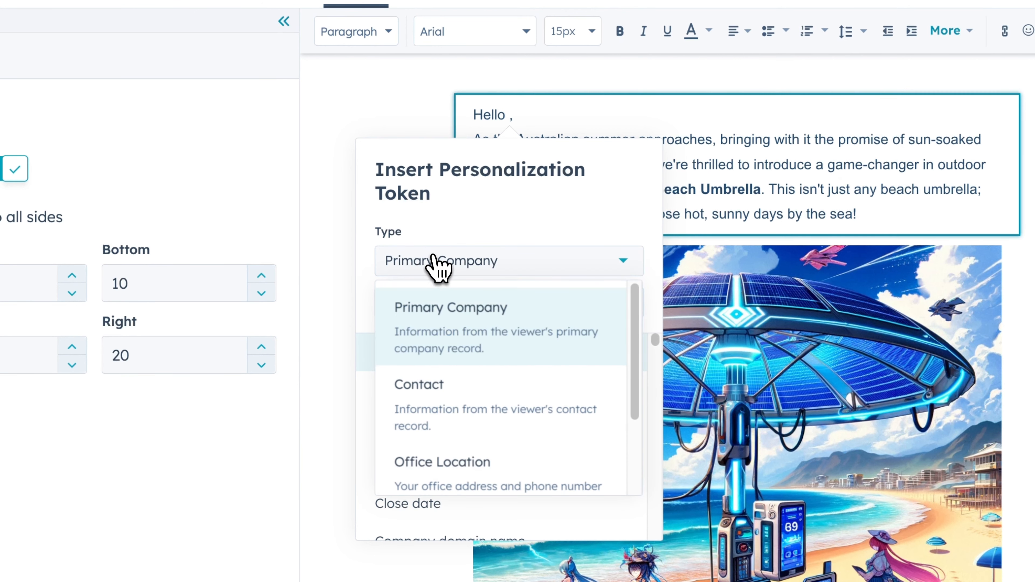
left_click(442, 390)
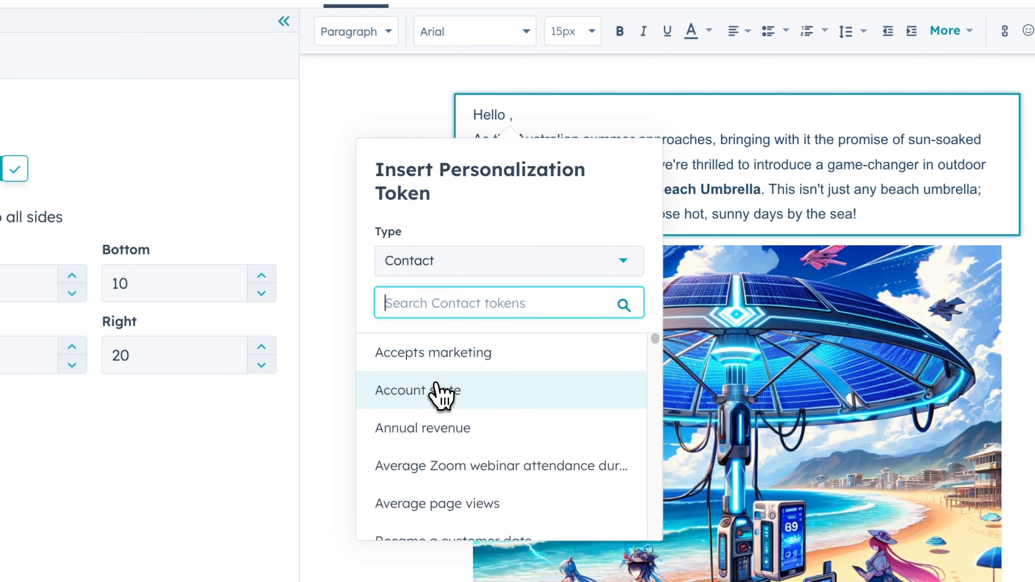
type("first n")
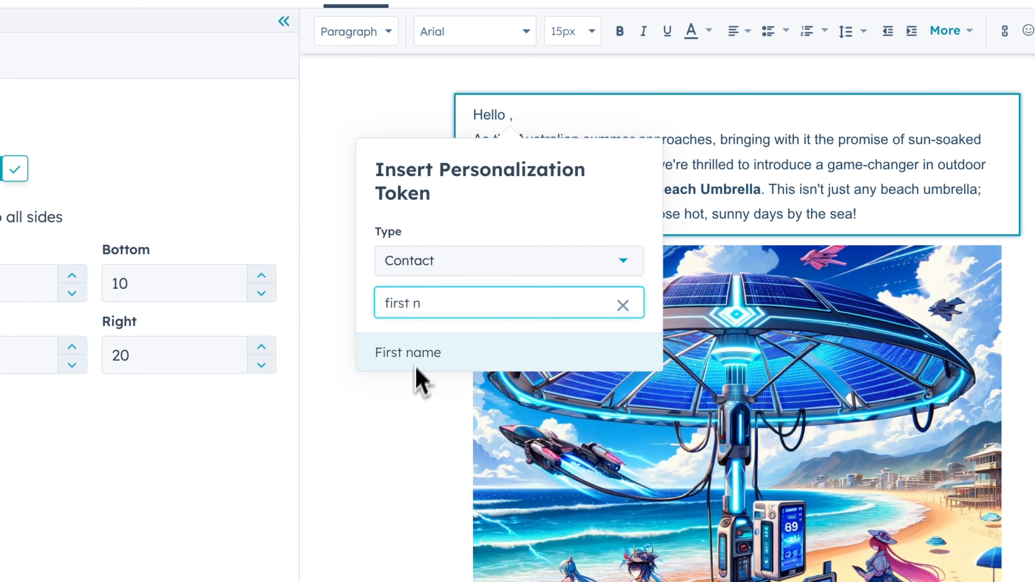
left_click(418, 375)
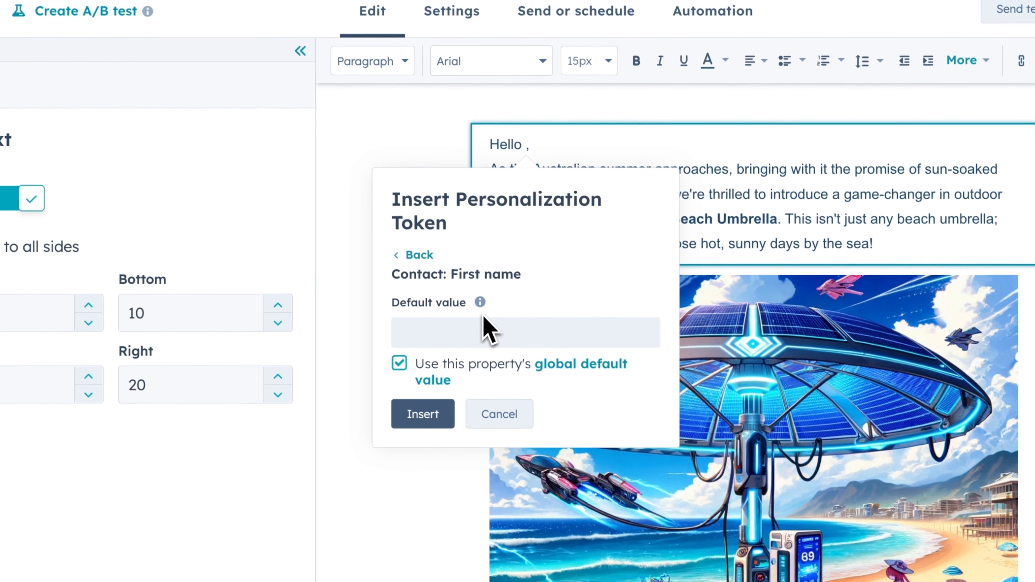
Step: Turn off the global default value, set the token's default value to "there", and insert the token into the greeting
mouse_move(463, 278)
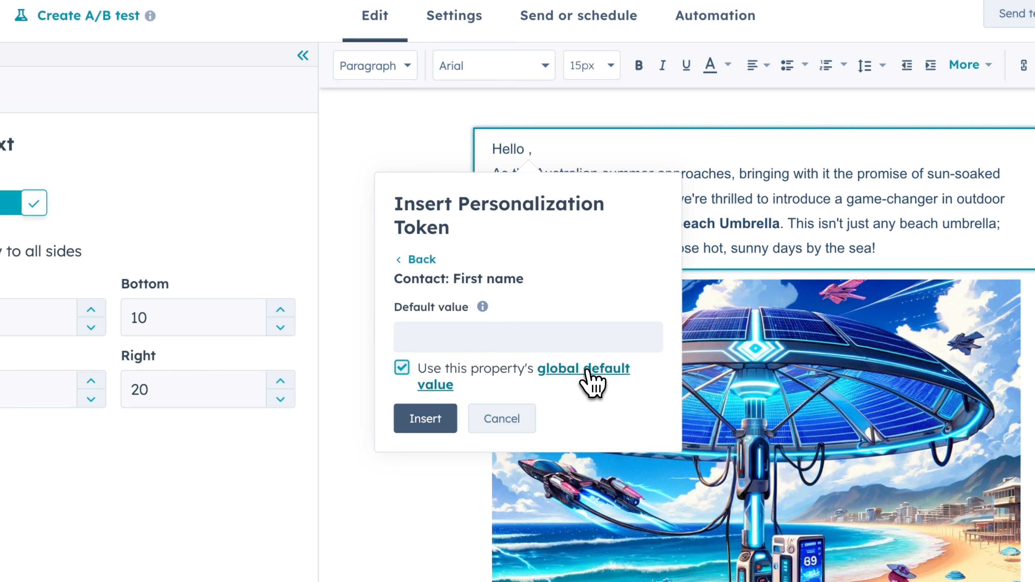
left_click(402, 368)
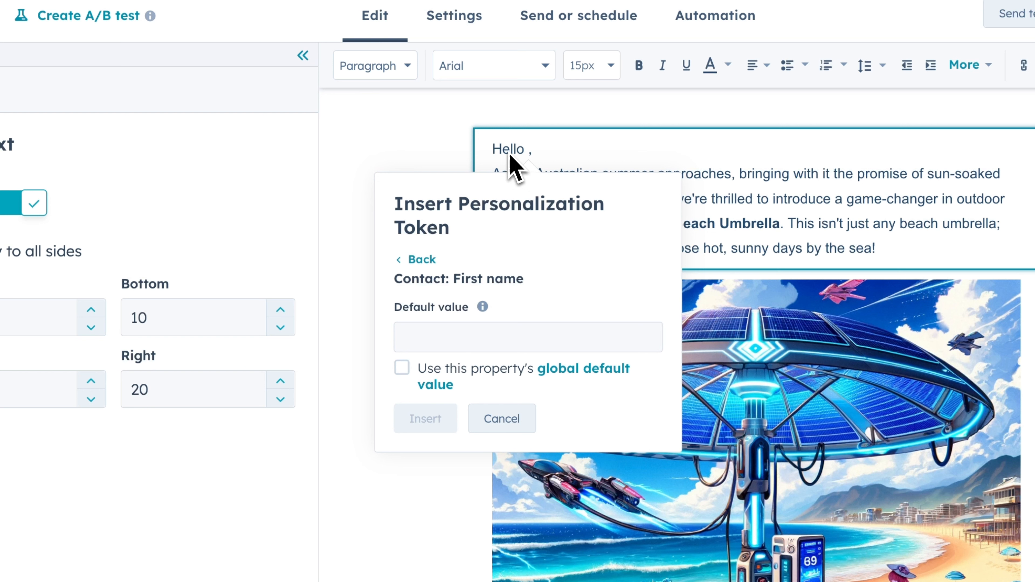
left_click(457, 342)
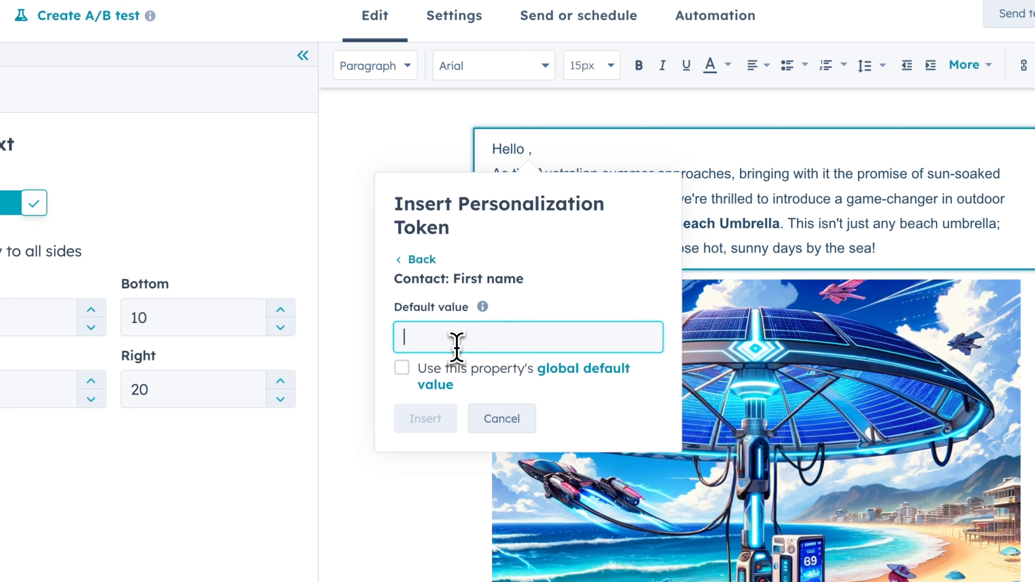
type("there")
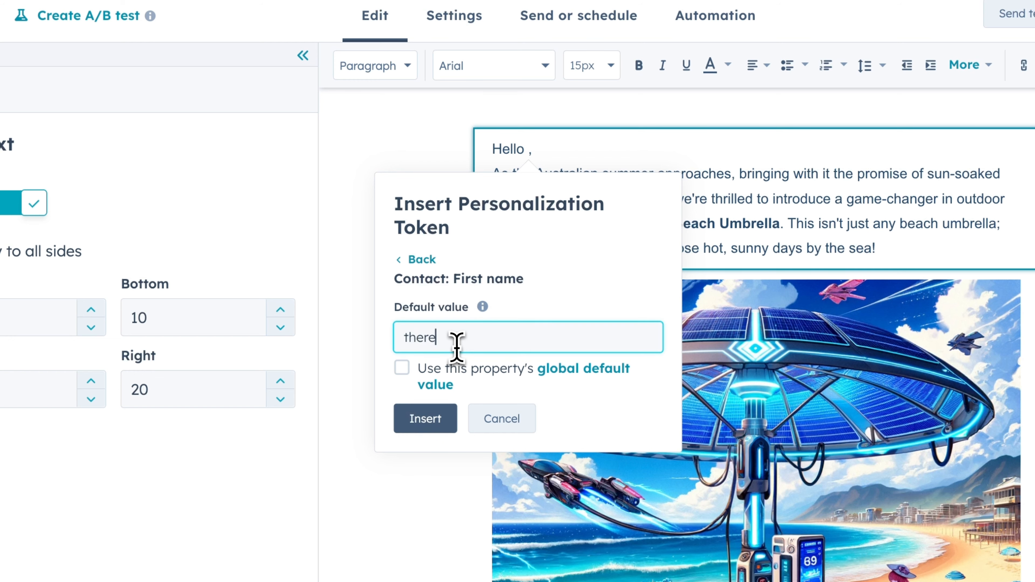
left_click(432, 420)
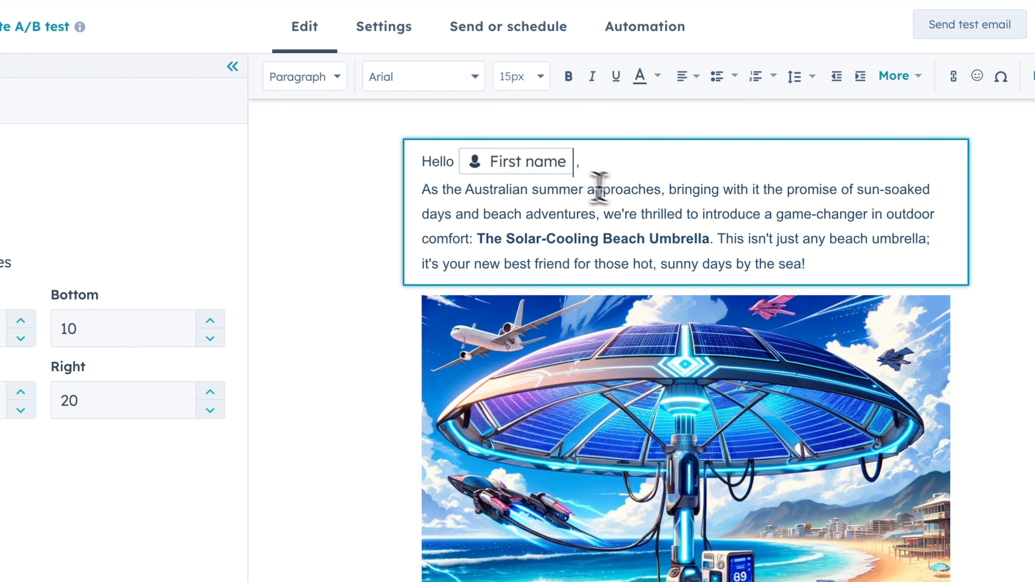
Step: Add a blank line between the greeting and the paragraph starting "As the Australian summer approaches"
scroll(639, 196, "down", 1)
left_click(423, 178)
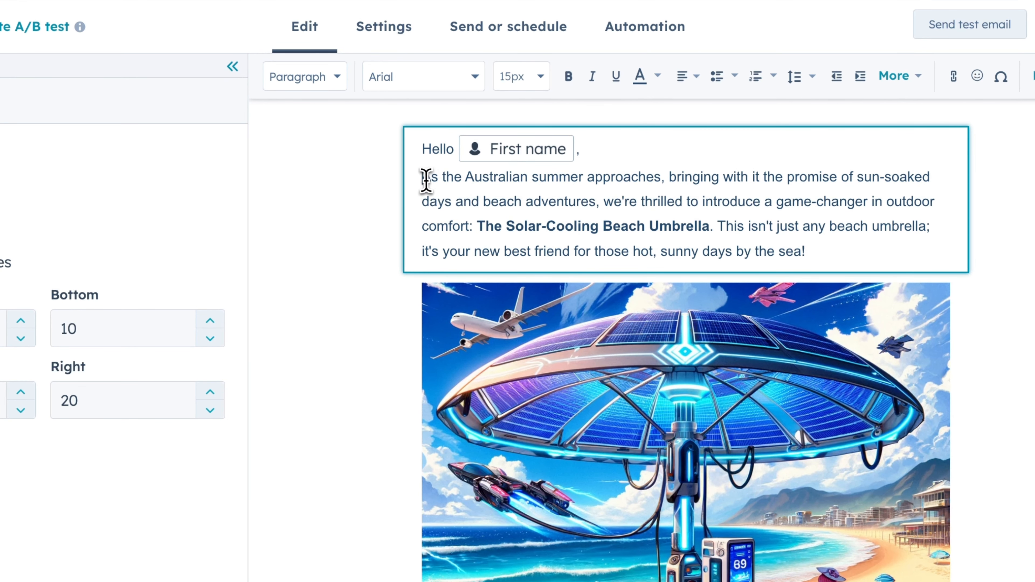
key("BackSpace")
key("Return")
key("Return")
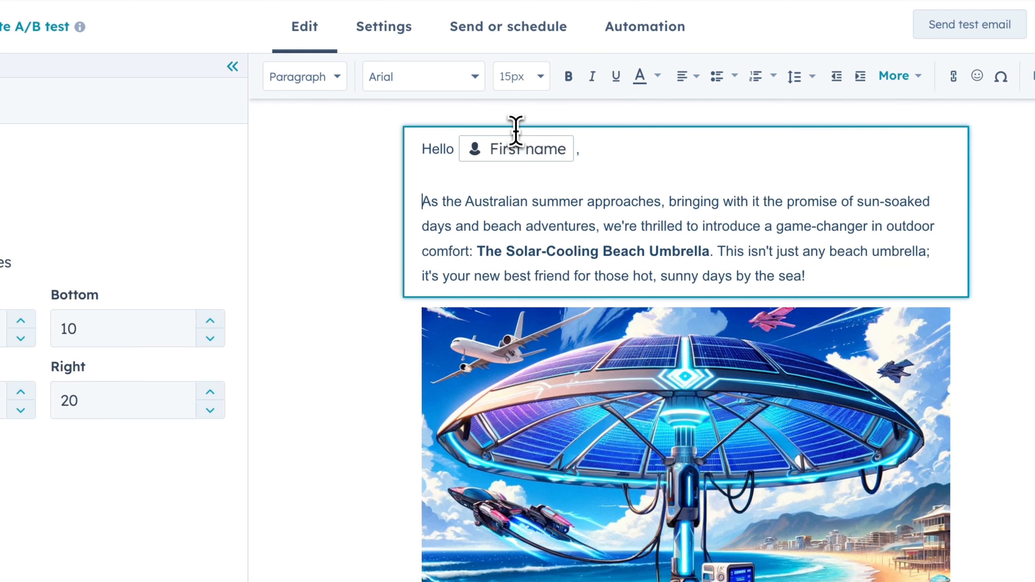
Step: Start a separate paragraph at "This isn't just any beach umbrella", preceded by a blank line, and add an empty line after "by the sea!"
left_click(737, 225)
left_click(716, 250)
key("Return")
key("Return")
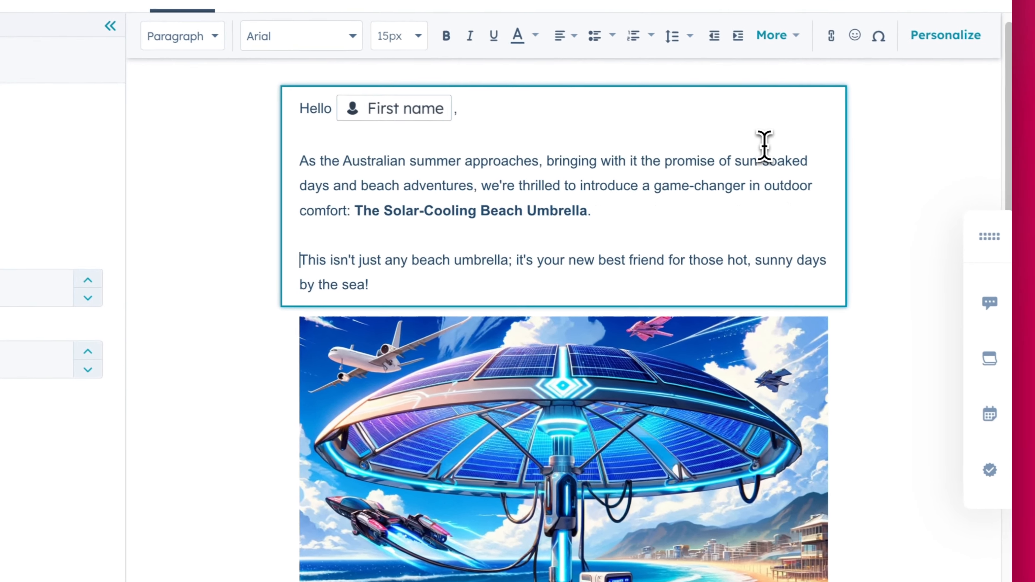
left_click(709, 280)
key("Return")
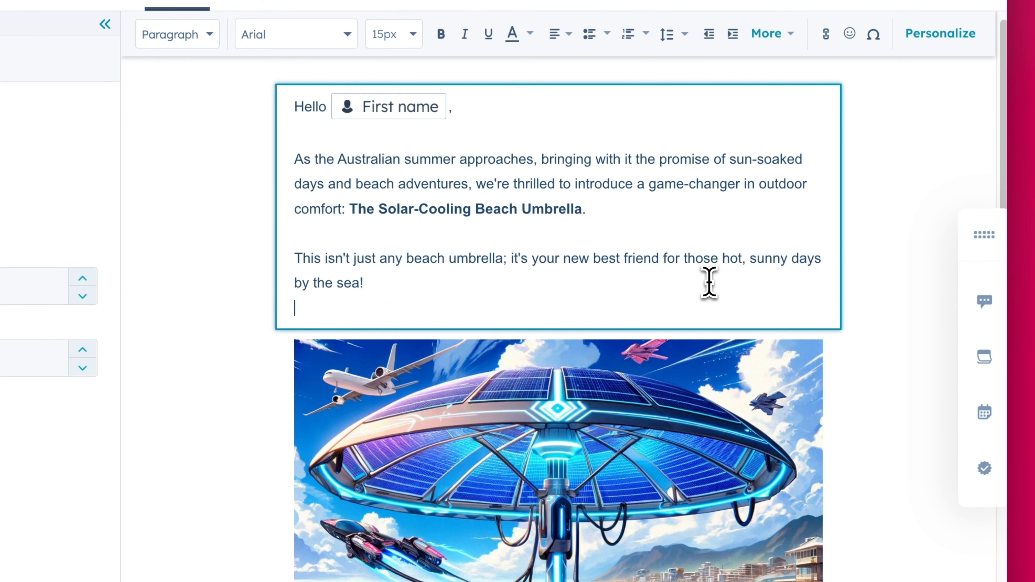
Step: Open the placeholder text block below the umbrella image for editing
scroll(694, 332, "down", 5)
left_click(582, 352)
scroll(642, 366, "down", 5)
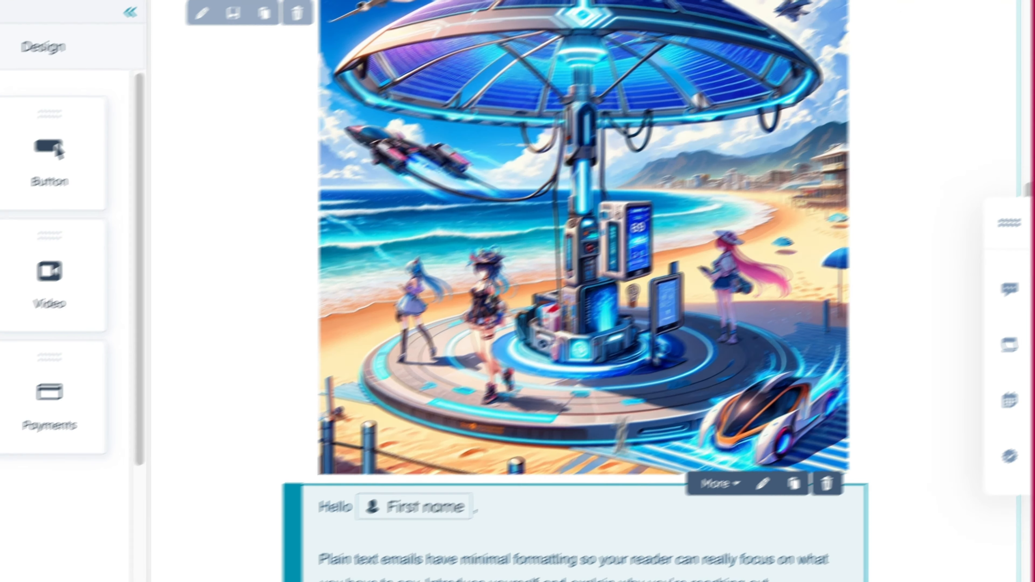
left_click(595, 513)
scroll(592, 524, "down", 5)
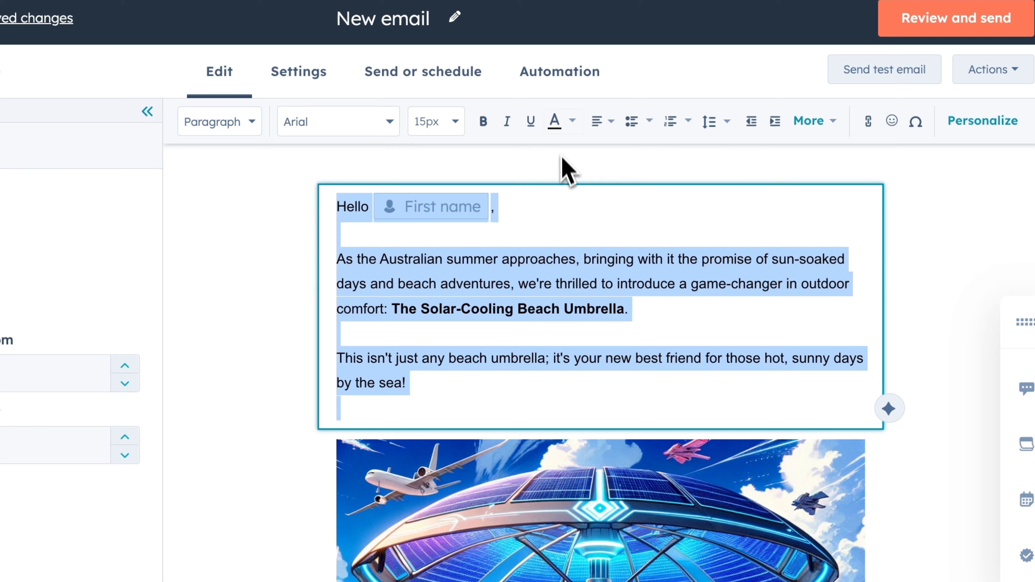
Step: Set the color of all text in the block above the image to the custom hex value 222222
left_click(562, 122)
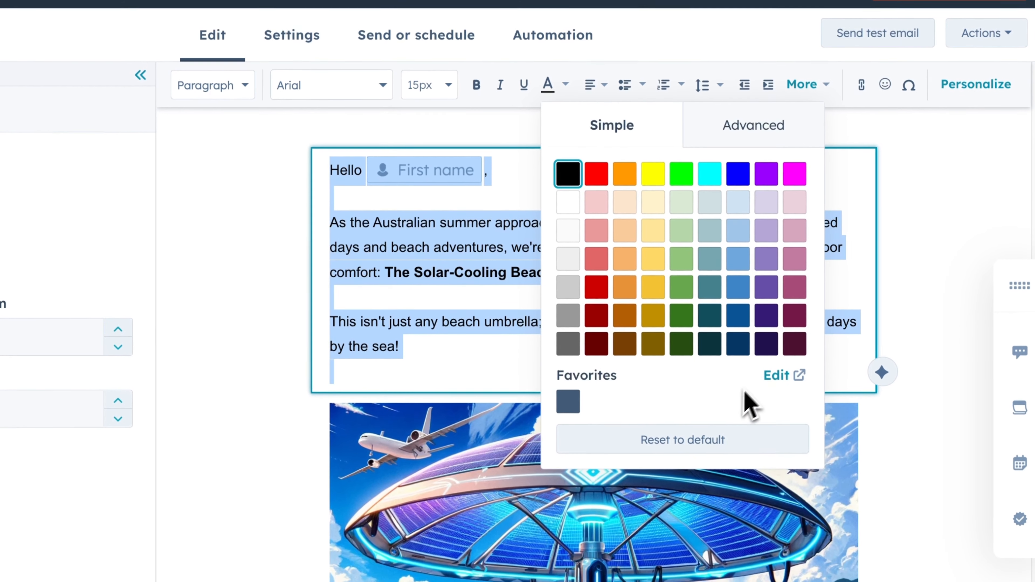
left_click(752, 126)
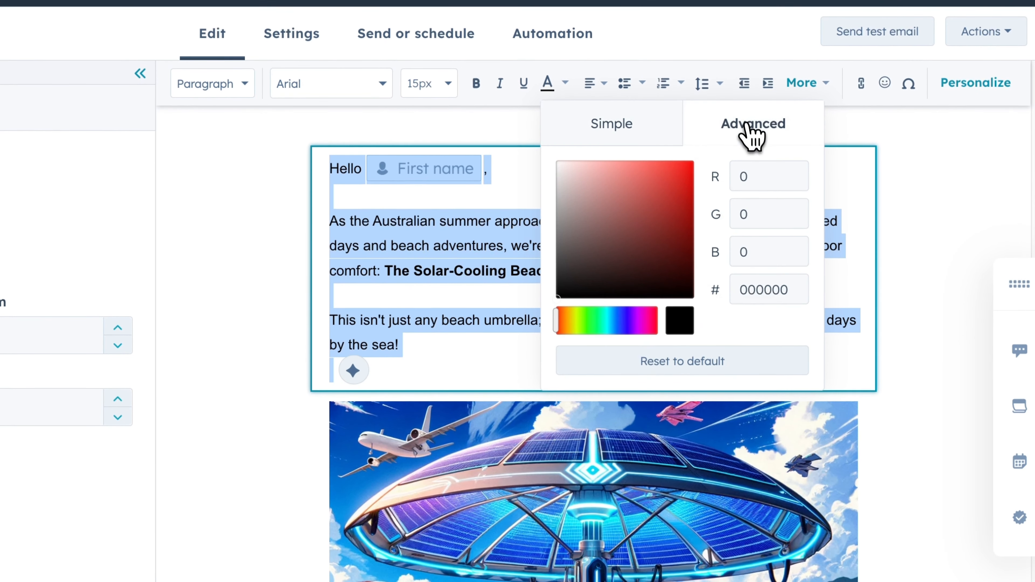
left_click(762, 303)
double_click(761, 301)
type("22")
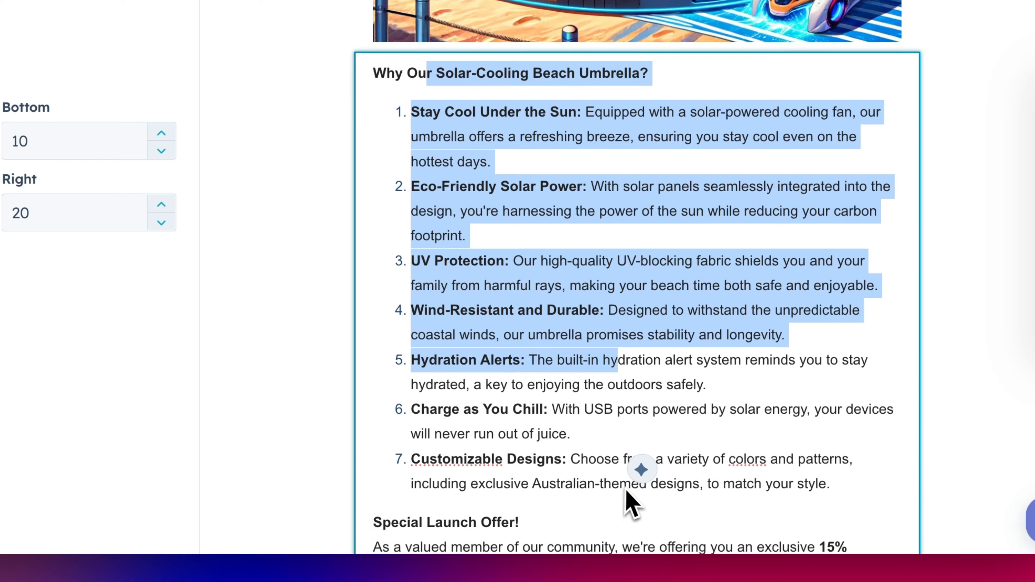
Step: Open the source code of the "Why Our Solar-Cooling Beach Umbrella?" text block below the image
left_click_drag(628, 504, 776, 480)
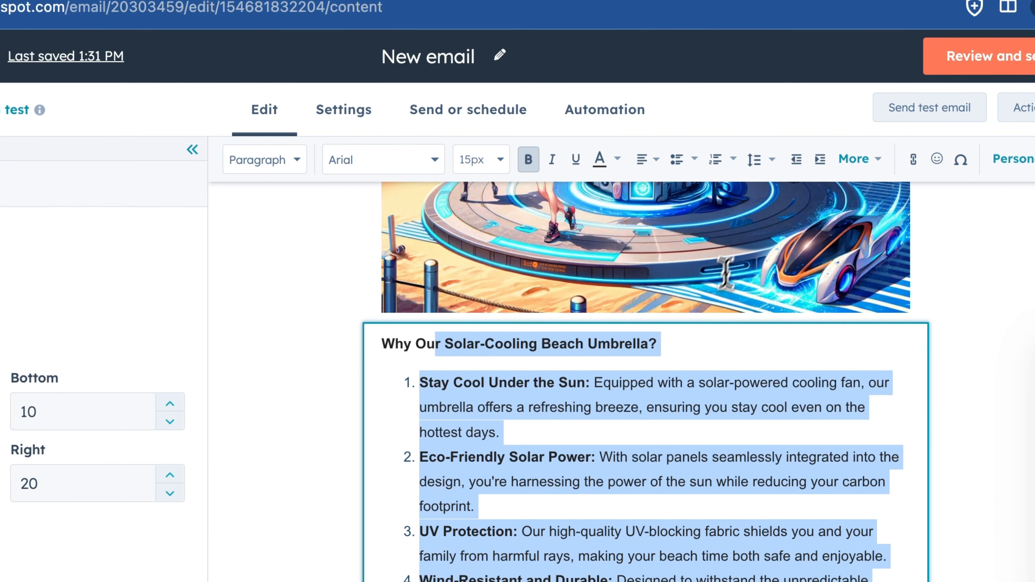
left_click(599, 159)
left_click(603, 163)
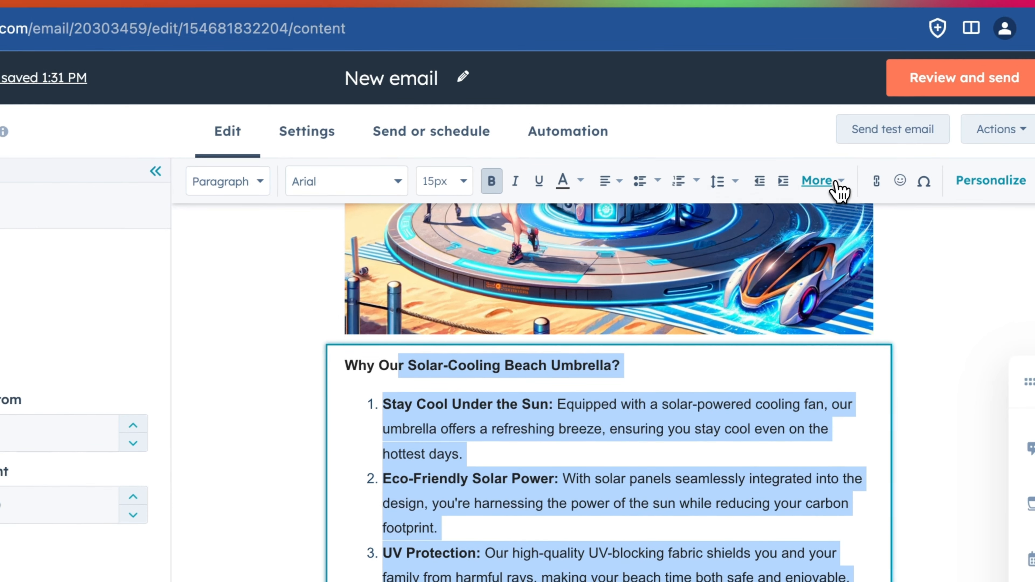
left_click(875, 160)
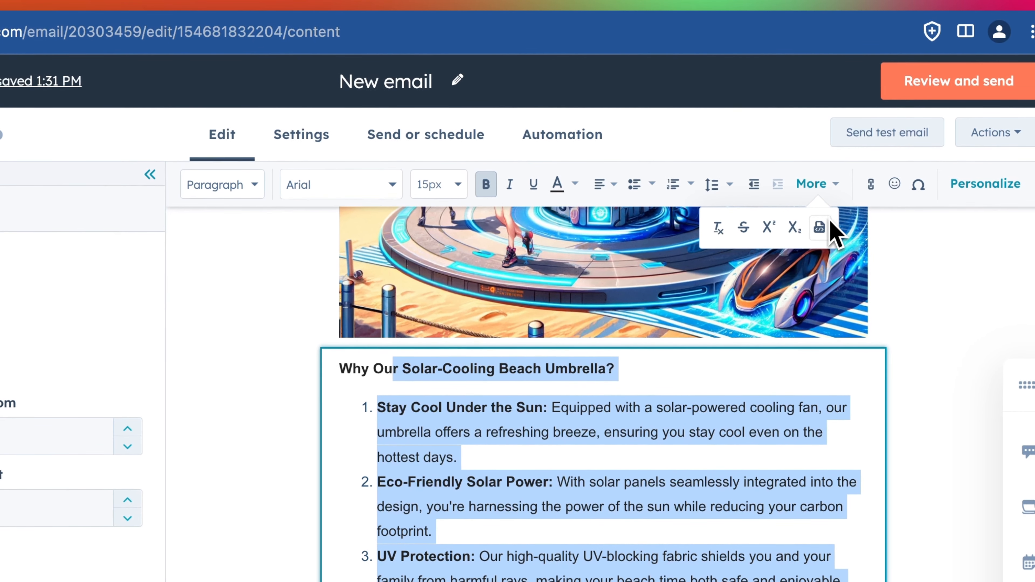
left_click(821, 235)
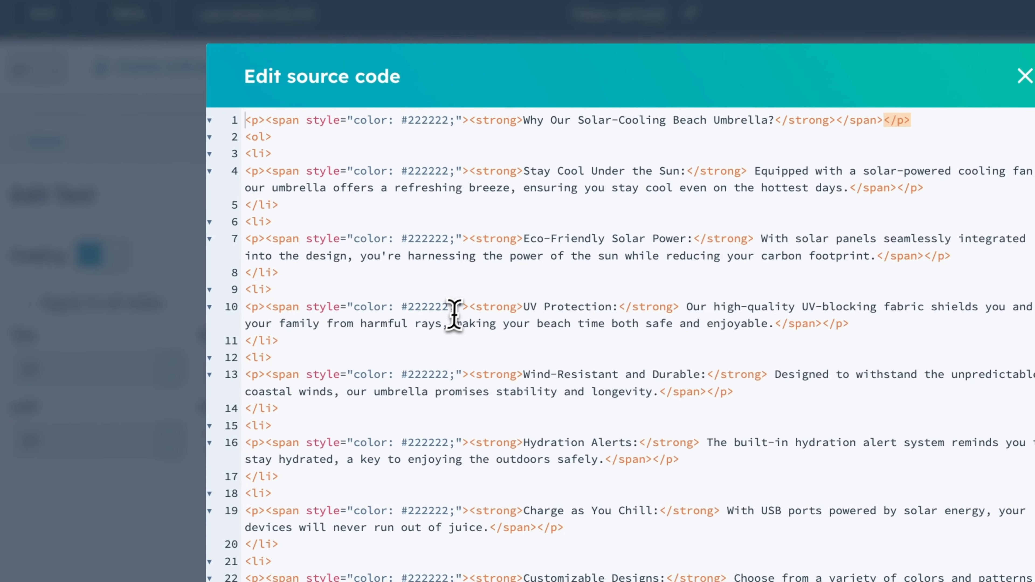
Step: Examine the source code's list items to see which tags carry the text color styling
left_click(234, 374)
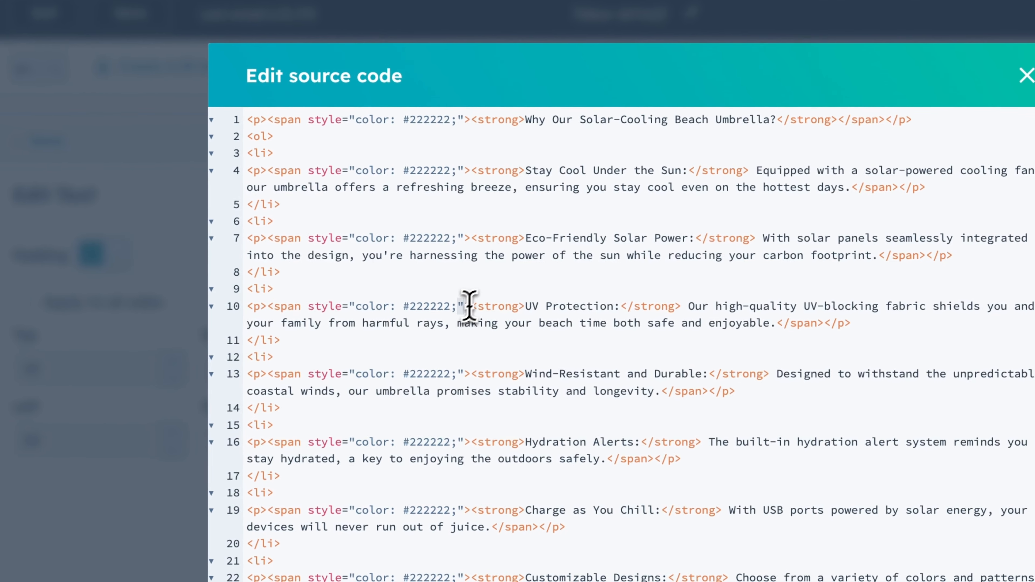
scroll(484, 286, "down", 3)
scroll(484, 284, "up", 3)
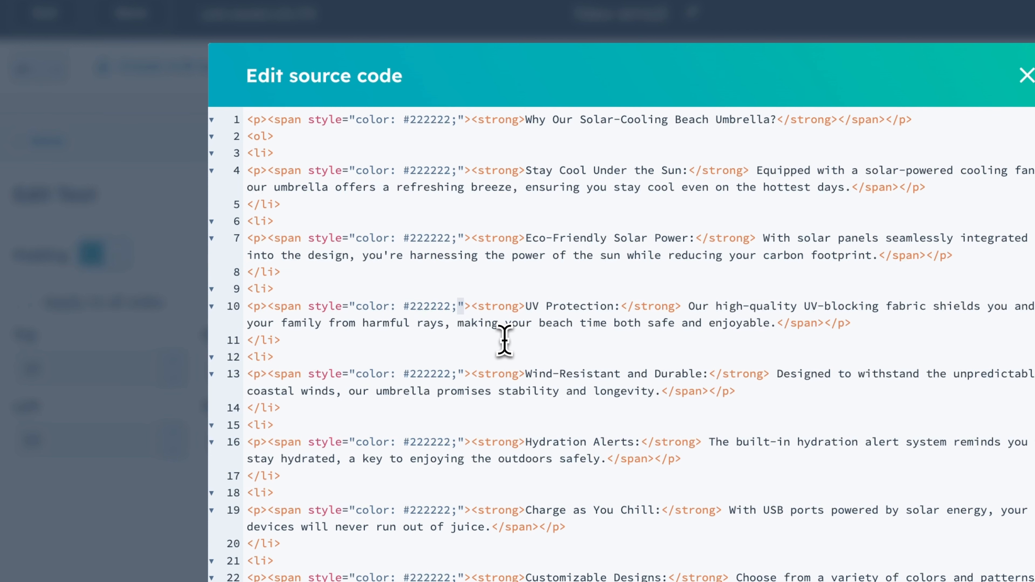
scroll(398, 319, "down", 2)
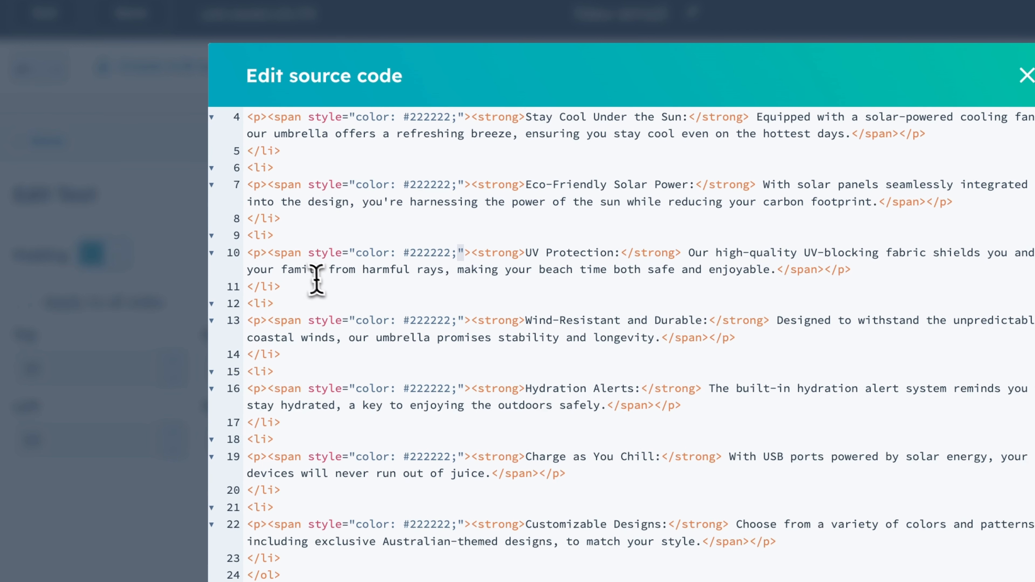
scroll(279, 209, "up", 2)
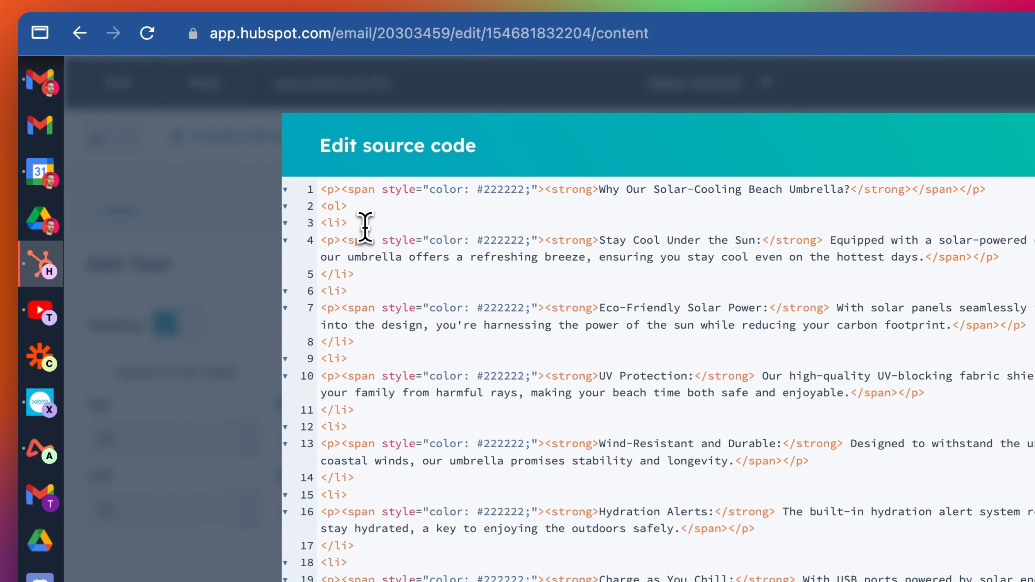
left_click_drag(327, 224, 343, 225)
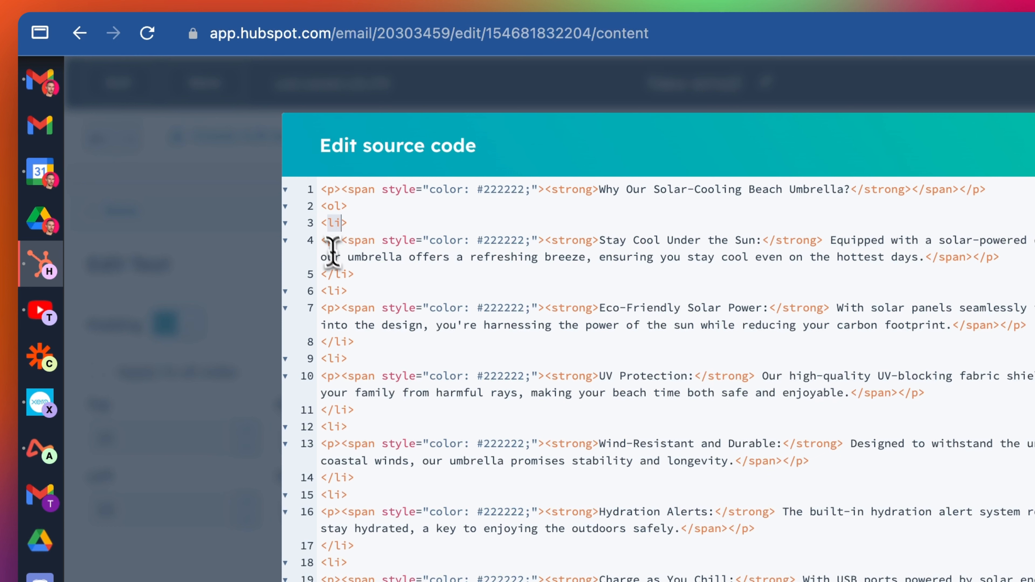
left_click(328, 223)
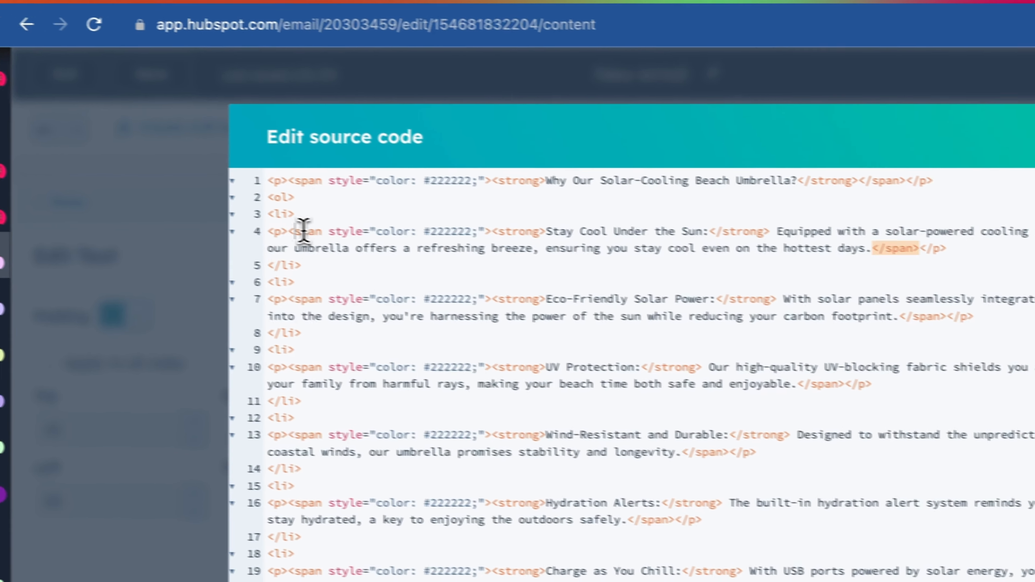
left_click_drag(349, 241, 546, 258)
left_click(438, 228)
left_click(542, 249)
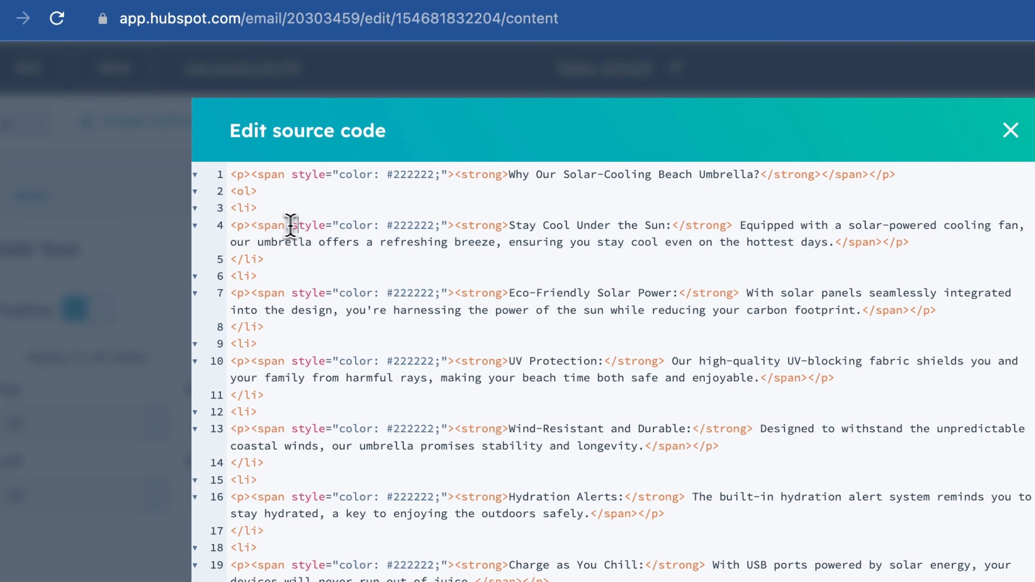
Step: Move the style="color: #222222;" attribute from the "Stay Cool Under the Sun" span tag to its enclosing <li> tag
left_click_drag(285, 225, 448, 233)
key("ctrl+c")
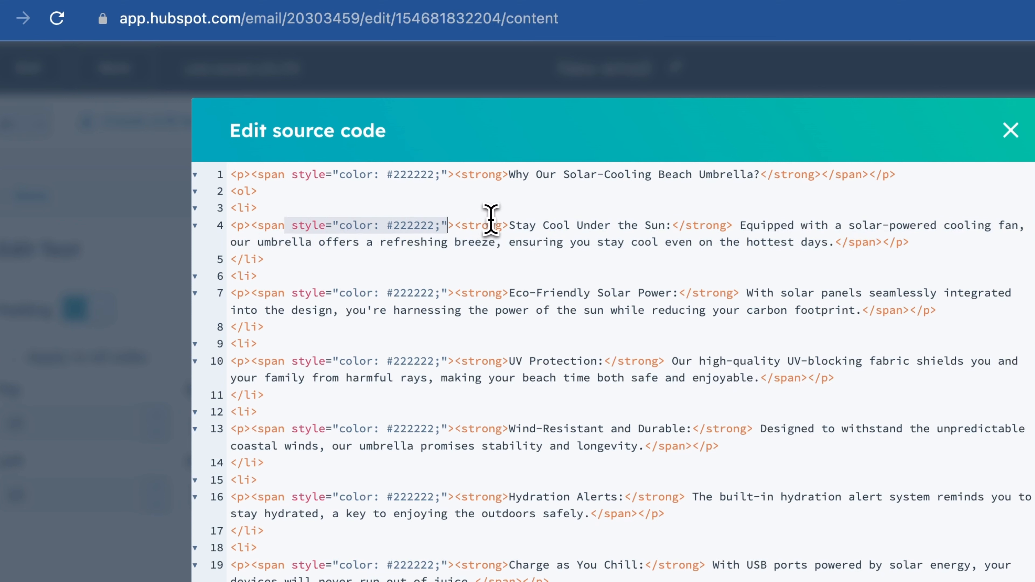
key("BackSpace")
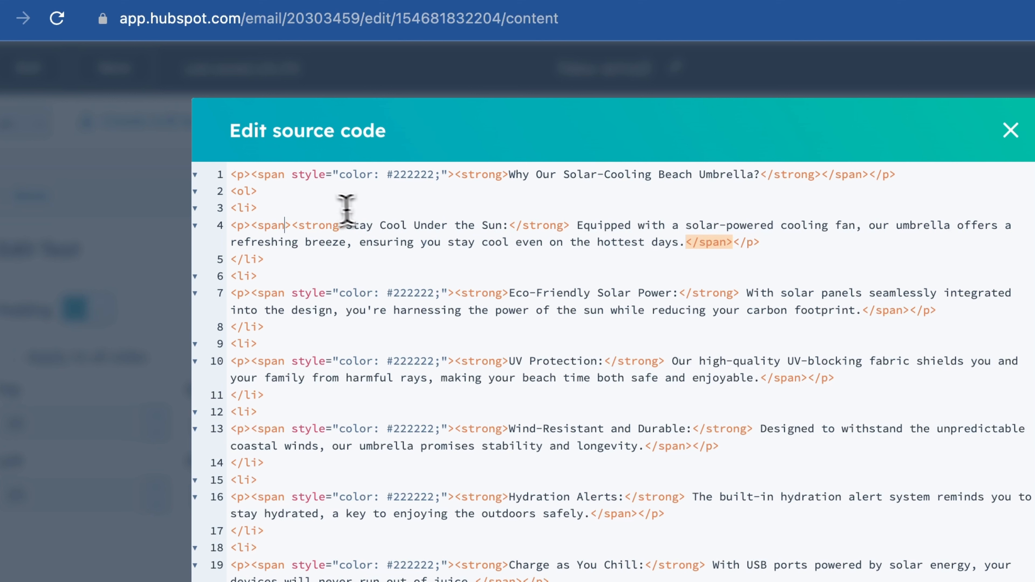
left_click(250, 208)
key("ctrl+v")
Step: Delete the bare opening <span> tag before "Stay Cool Under the Sun:" in the first list item
left_click(286, 225)
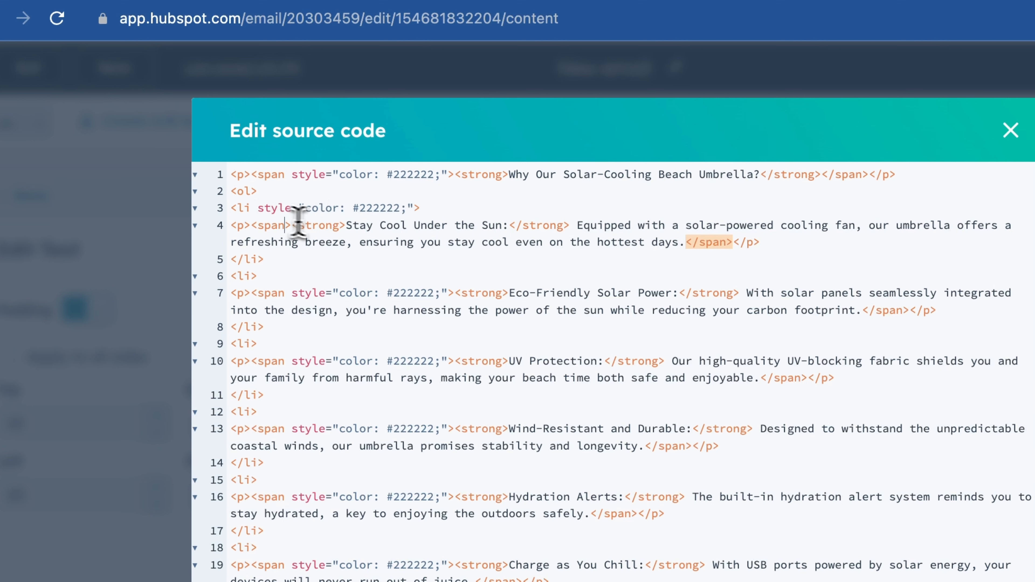
left_click_drag(292, 225, 251, 225)
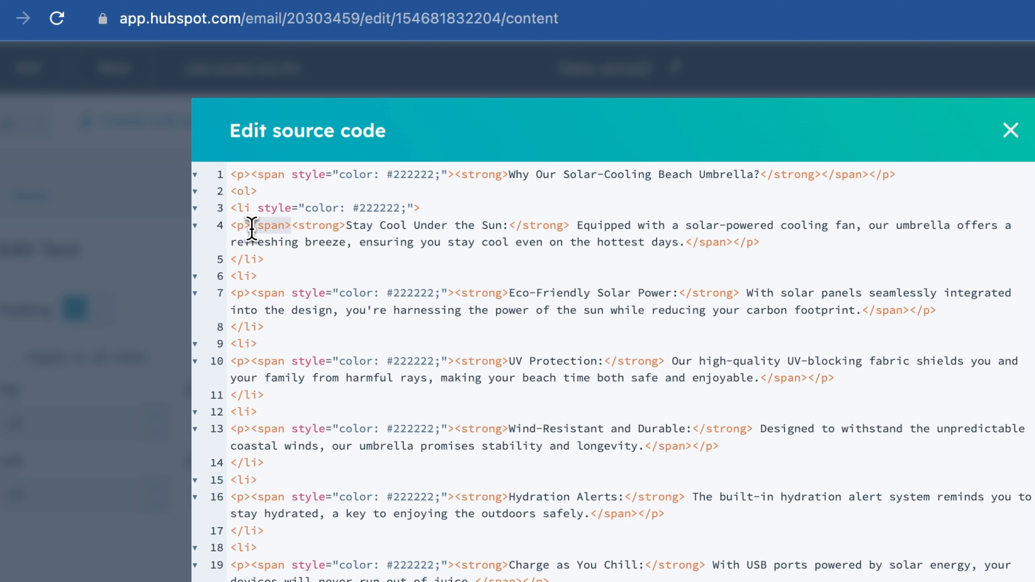
key("BackSpace")
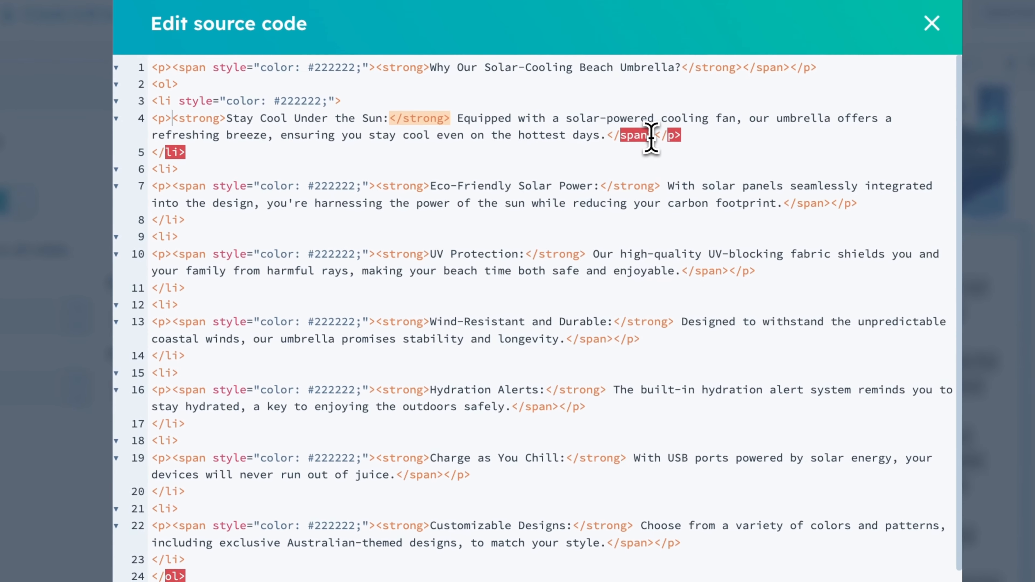
Step: Delete the leftover closing </span> tag from the "Stay Cool Under the Sun" list item and save the source code
left_click(732, 242)
key("BackSpace")
key("BackSpace")
key("BackSpace")
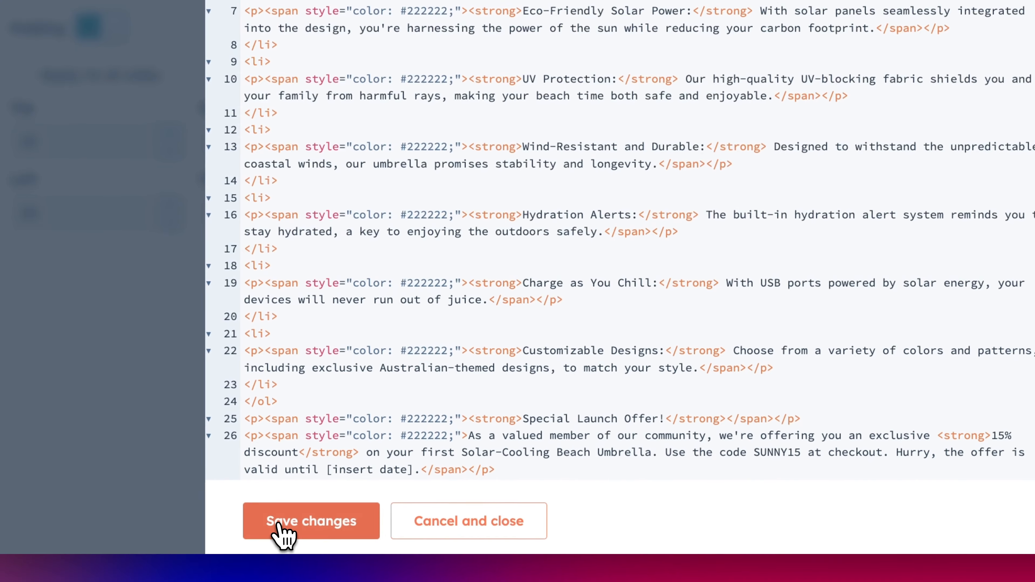
left_click(281, 530)
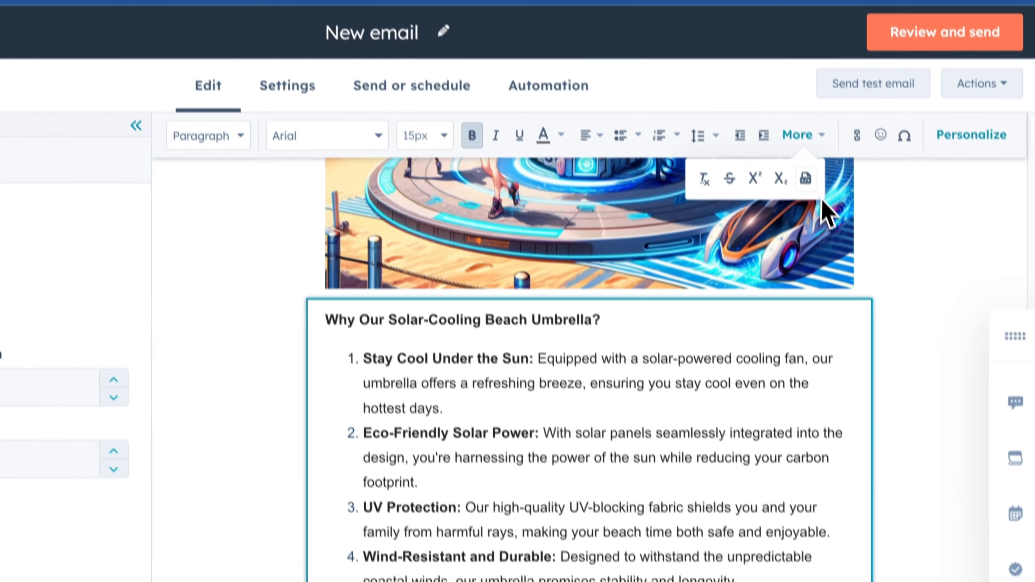
Step: Add style="color: #222222;" to the other <li> tags in the source code and strip the span tags from the "Customizable Designs" and "Charge as You Chill" items
left_click(857, 88)
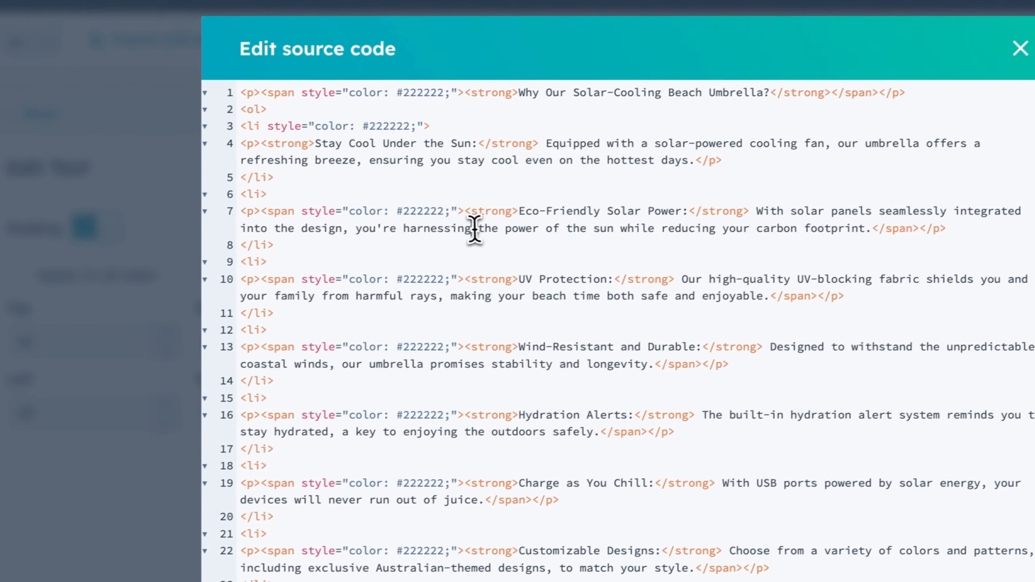
key("ctrl+v")
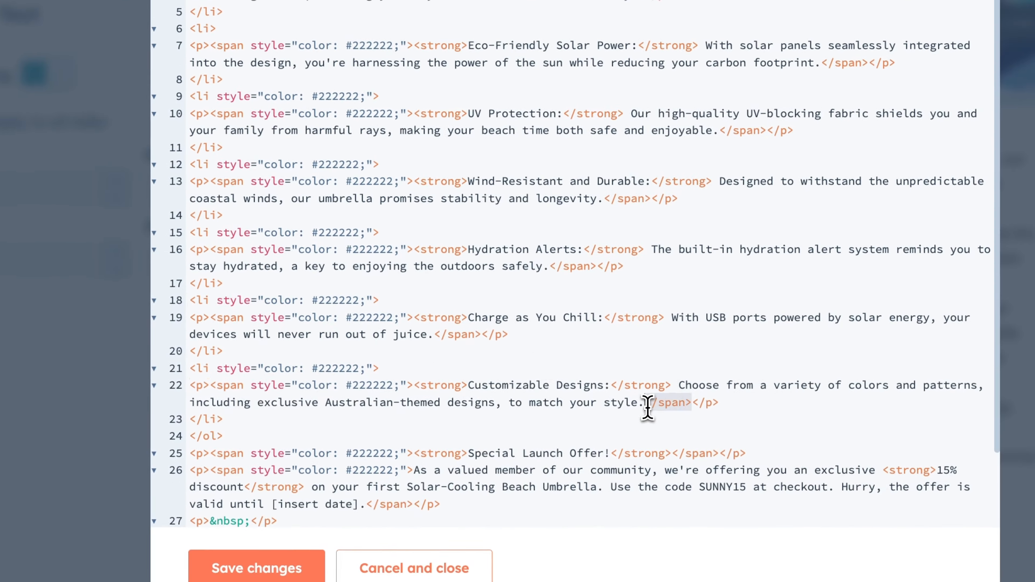
left_click_drag(597, 267, 550, 267)
key("BackSpace")
left_click_drag(413, 385, 210, 385)
key("BackSpace")
left_click_drag(414, 318, 210, 317)
key("BackSpace")
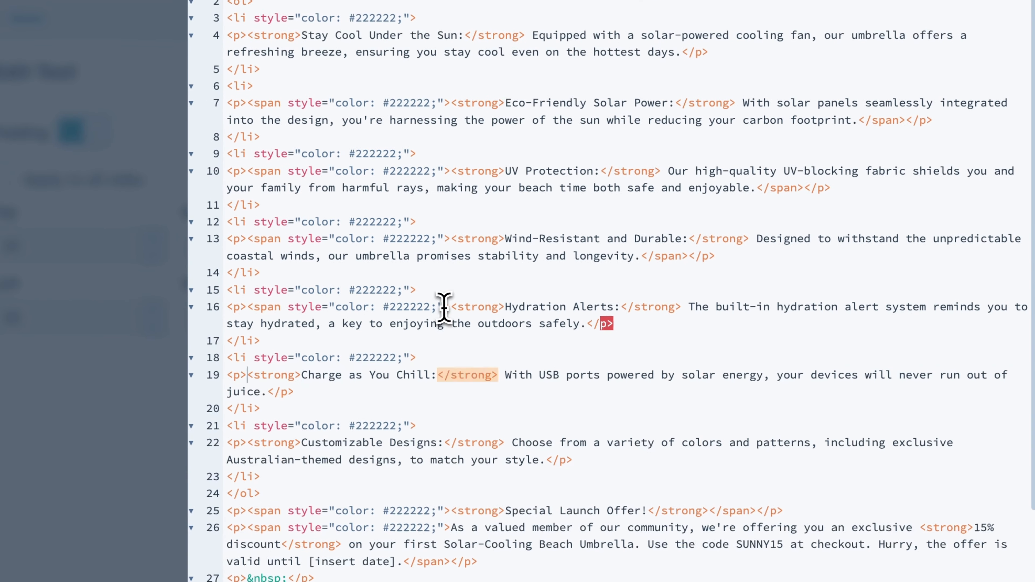
Step: Strip the span tags from the remaining list items in the source code and save the changes
key("BackSpace")
left_click_drag(413, 249, 247, 240)
key("BackSpace")
left_click_drag(451, 172, 247, 173)
key("BackSpace")
left_click_drag(594, 188, 546, 192)
key("BackSpace")
left_click_drag(498, 257, 451, 257)
key("BackSpace")
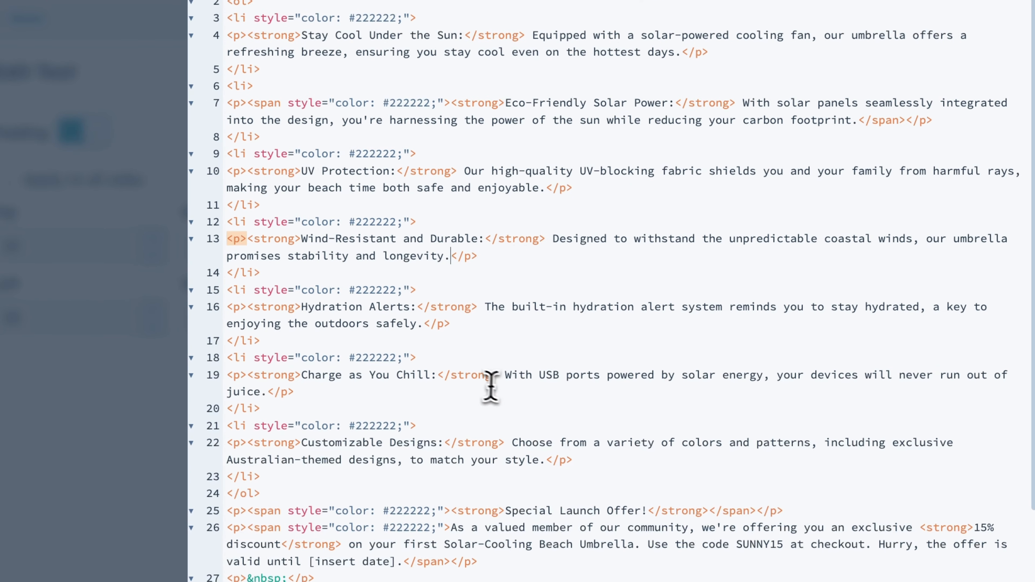
scroll(386, 202, "up", 1)
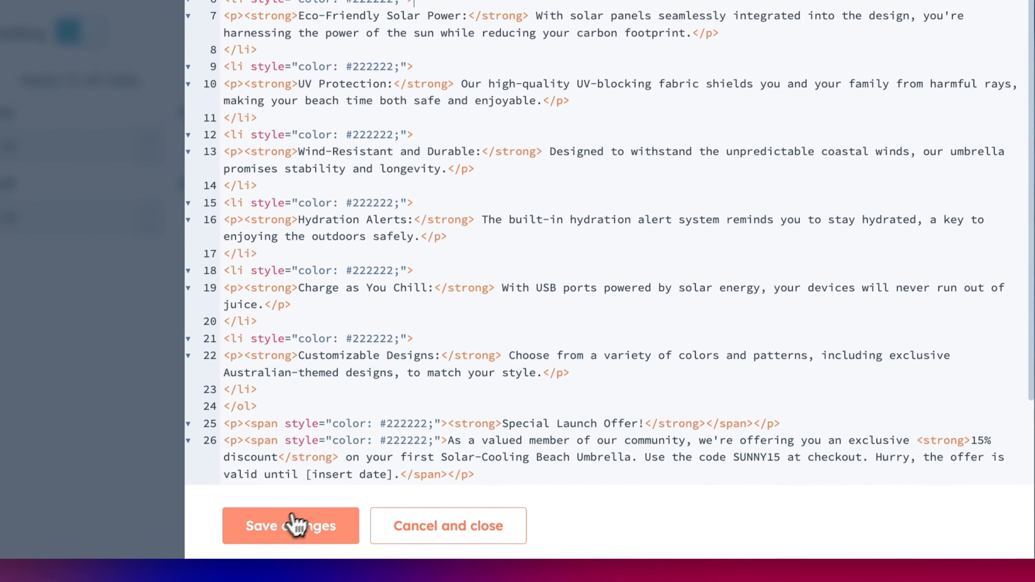
left_click(289, 527)
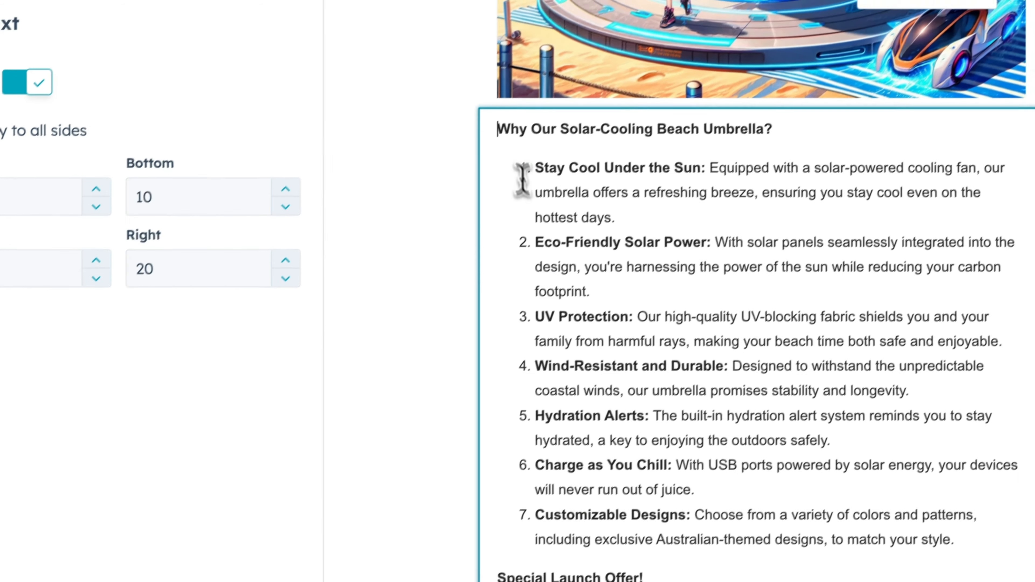
Step: Delete the sentence "Hurry, the offer is valid until [insert date]." from the Special Launch Offer paragraph
scroll(522, 181, "down", 5)
left_click(653, 342)
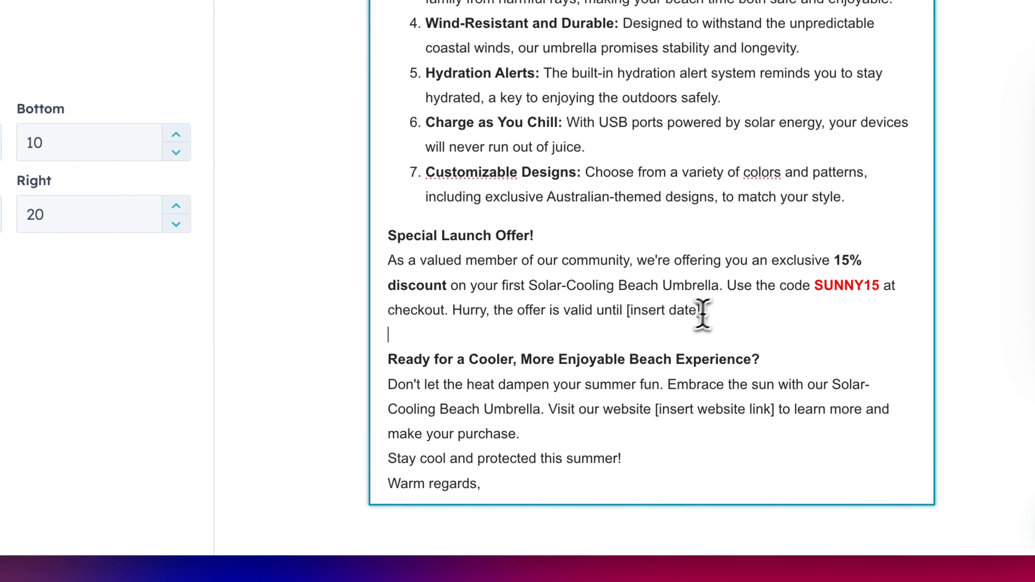
left_click_drag(606, 319, 459, 317)
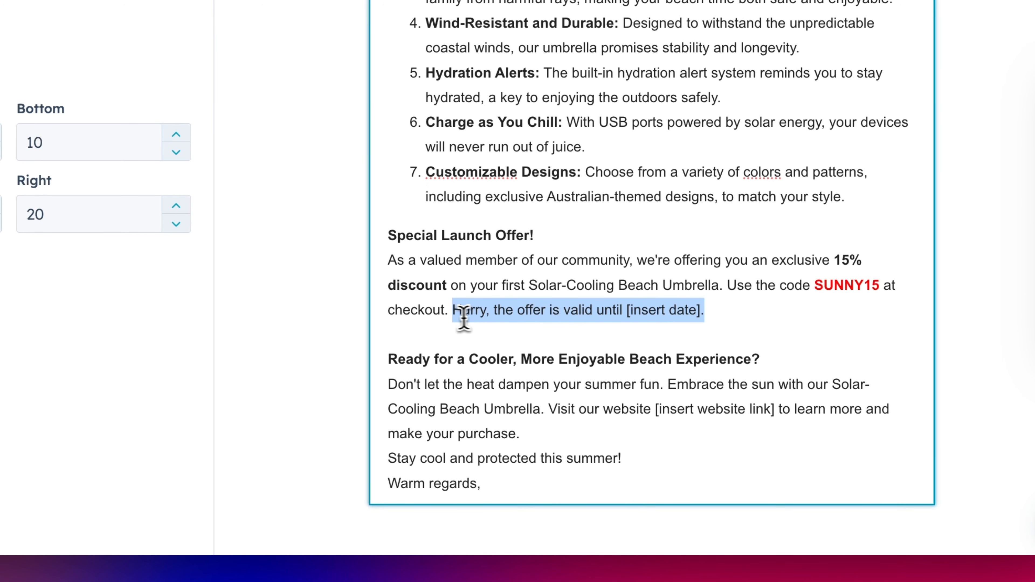
key("BackSpace")
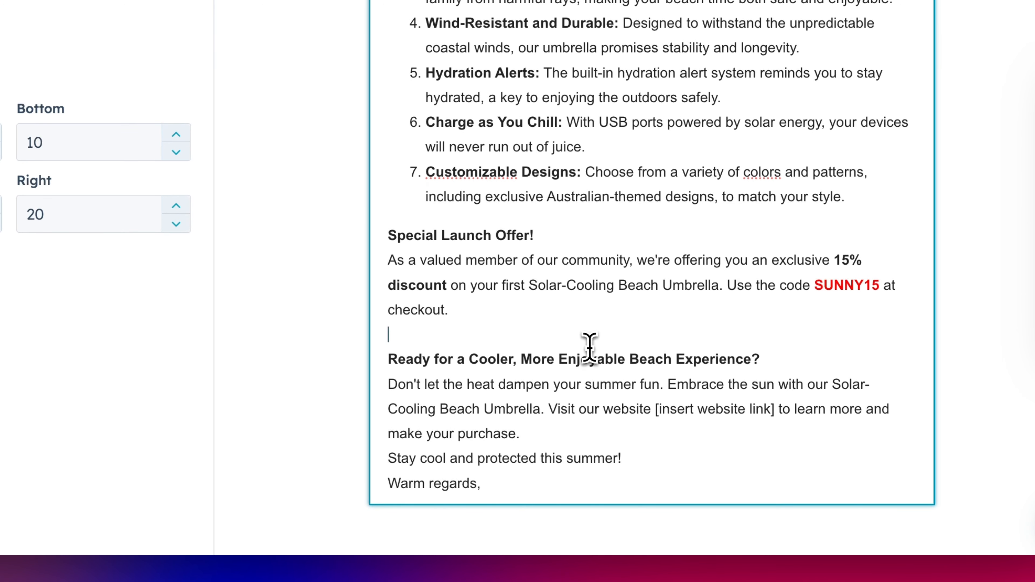
Step: Insert blank lines before and after the line "Stay cool and protected this summer!"
left_click(553, 432)
key("Return")
key("Return")
scroll(659, 475, "down", 2)
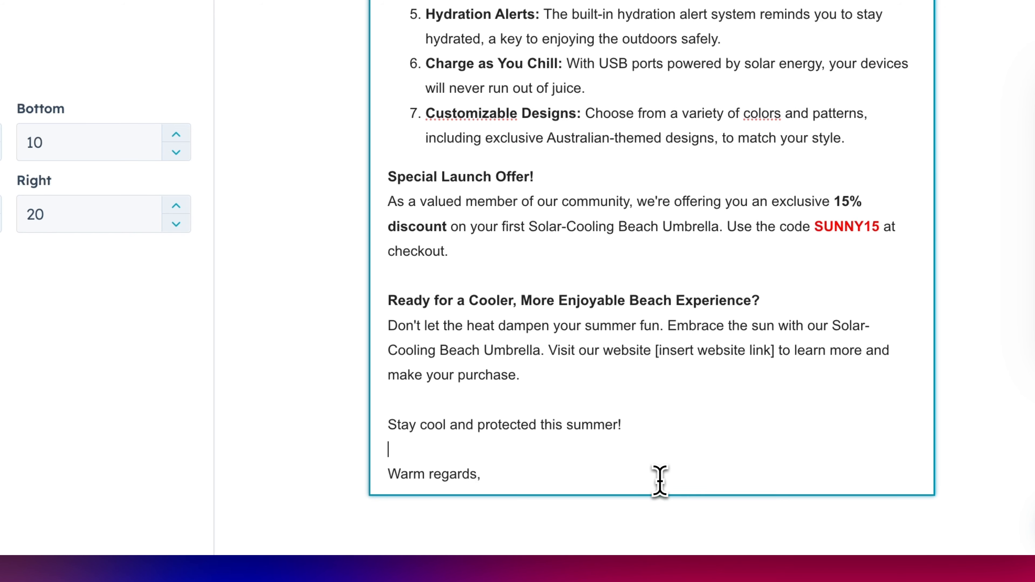
Step: Sign off below "Warm regards," with the sender's first name and "Solar-Cooling Beach Umbrella Company" on the following line
left_click(567, 477)
key("Return")
key("Return")
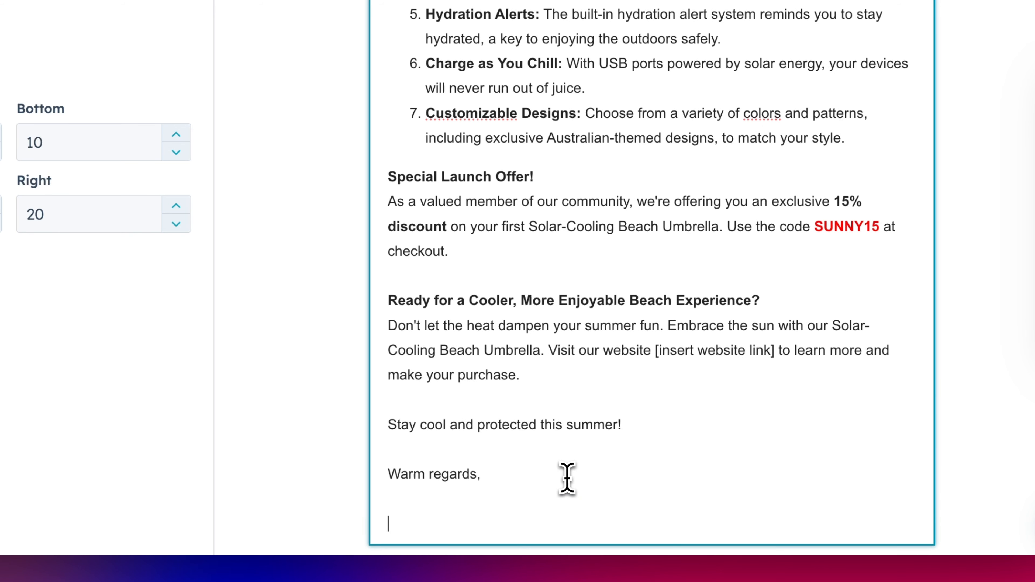
type("Tristan")
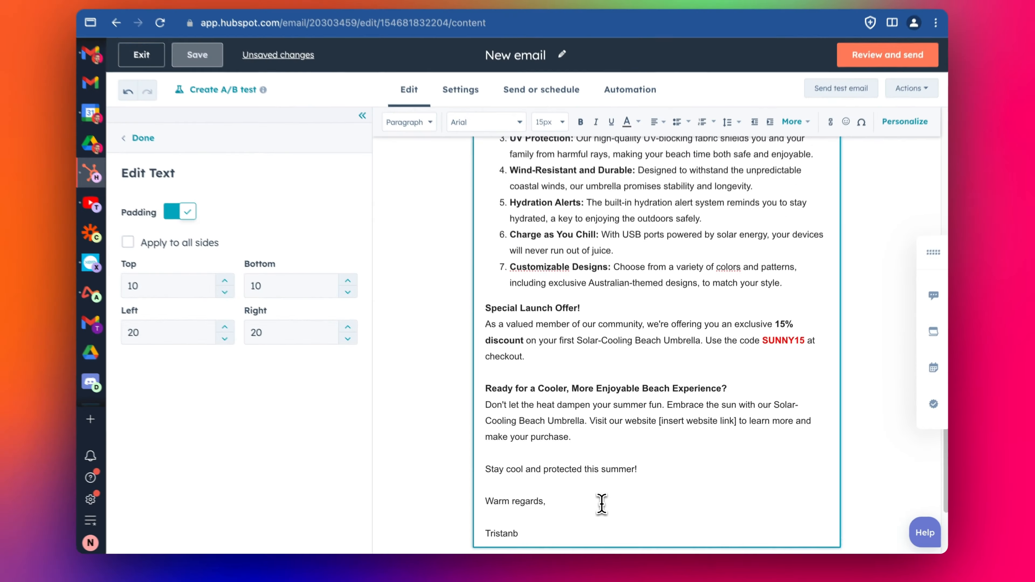
key("Return")
type("Solar-Cooling Beach Umbrella Company")
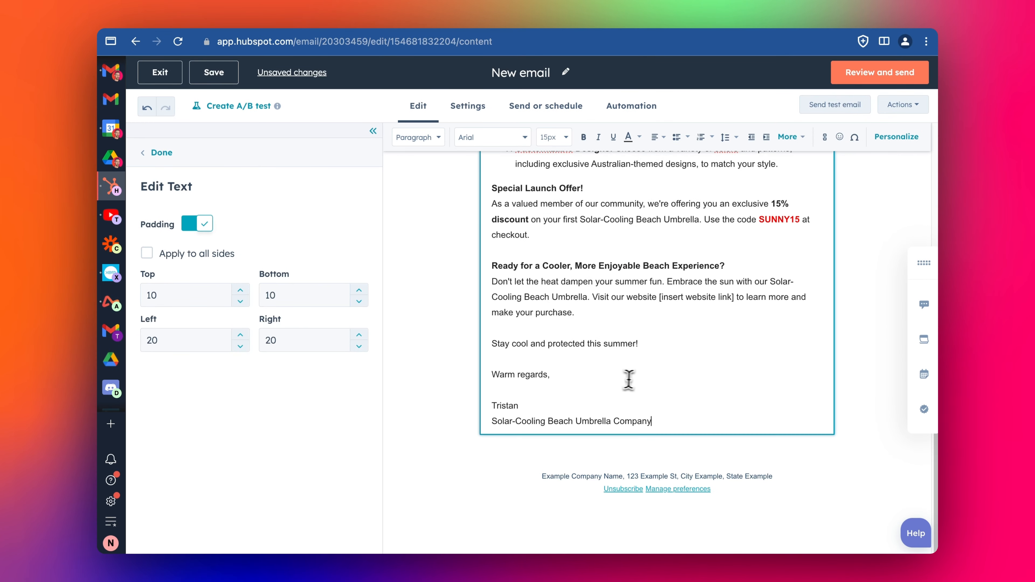
Step: Add a blank line after the Special Launch Offer paragraph and insert a button module below the email's main text block
scroll(630, 366, "up", 15)
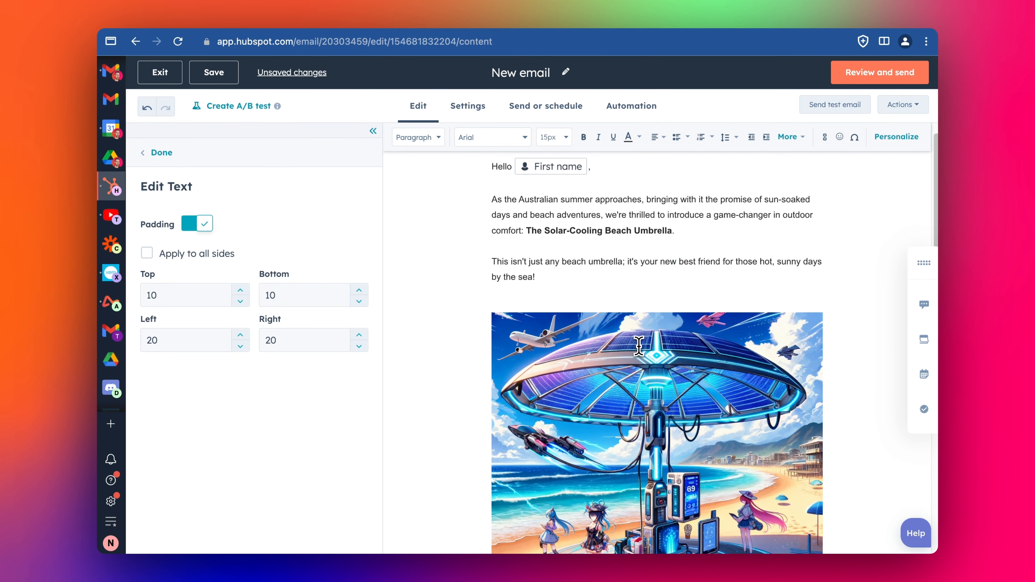
scroll(638, 346, "down", 5)
scroll(639, 345, "down", 7)
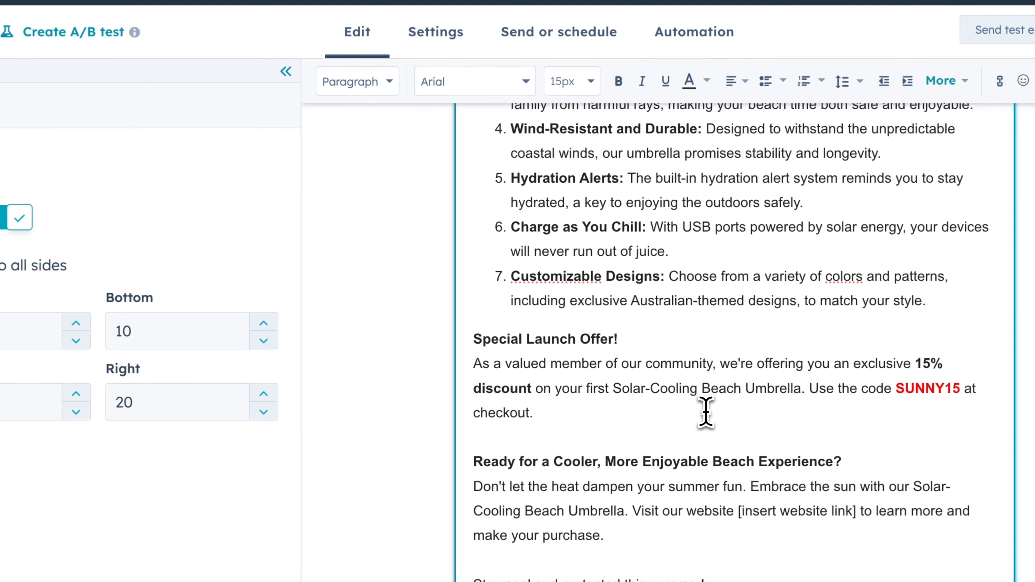
left_click(706, 412)
key("Return")
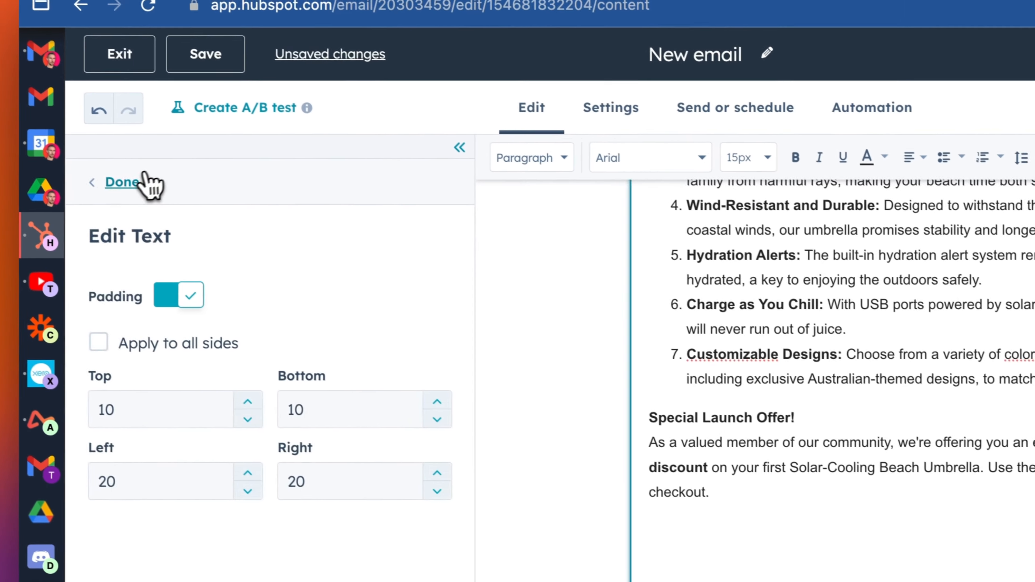
left_click(139, 182)
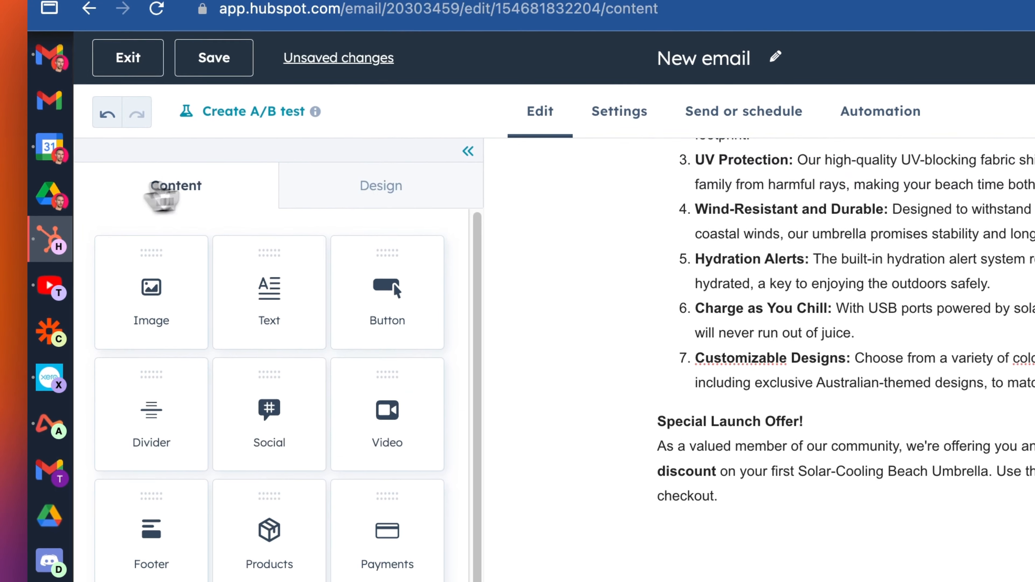
mouse_move(386, 260)
left_mouse_down()
mouse_move(866, 428)
mouse_move(699, 385)
mouse_move(725, 561)
mouse_move(599, 315)
mouse_move(608, 370)
left_mouse_up()
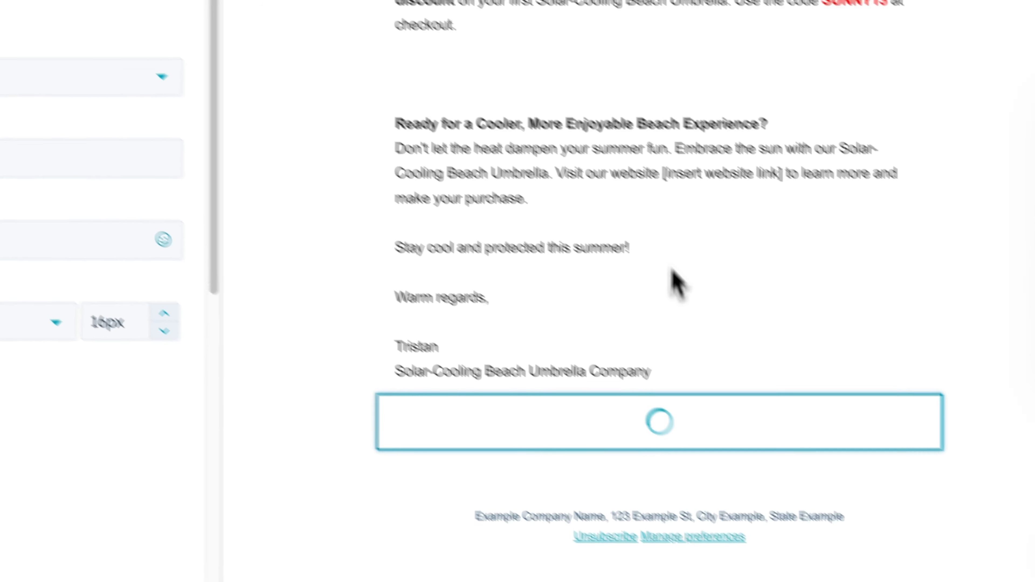
left_click(7, 109)
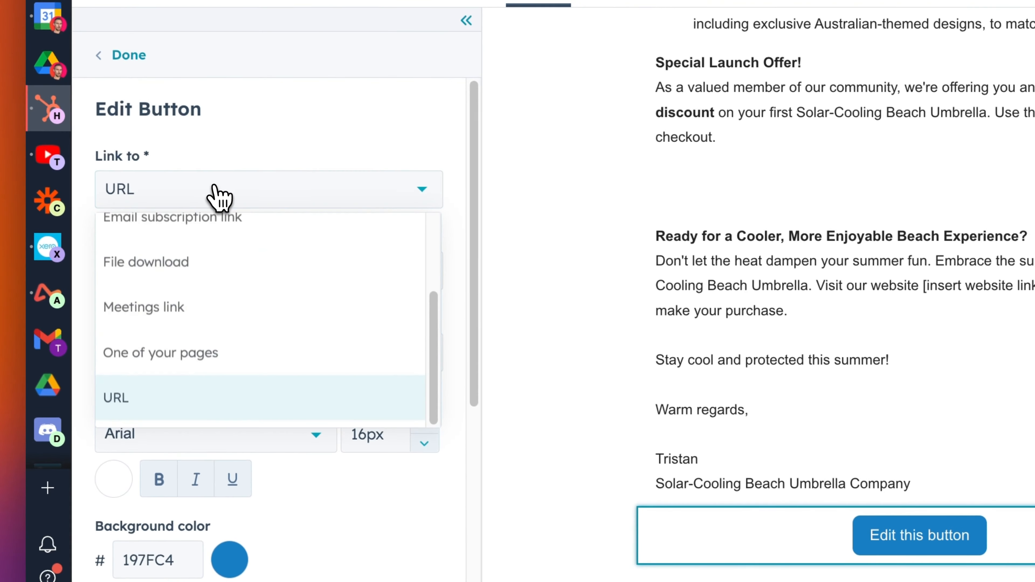
scroll(238, 286, "up", 3)
left_click(183, 244)
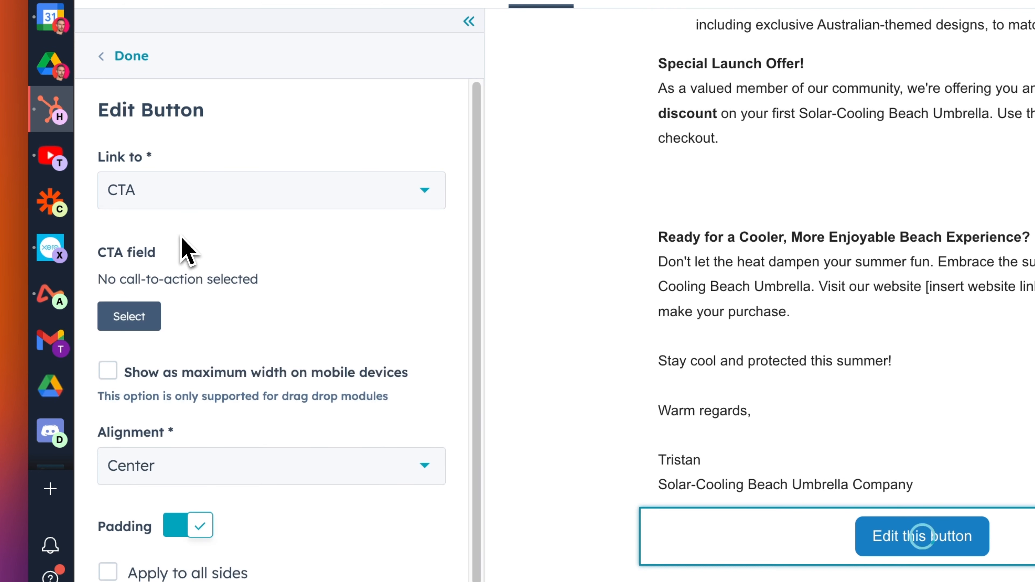
left_click(243, 203)
scroll(289, 294, "down", 3)
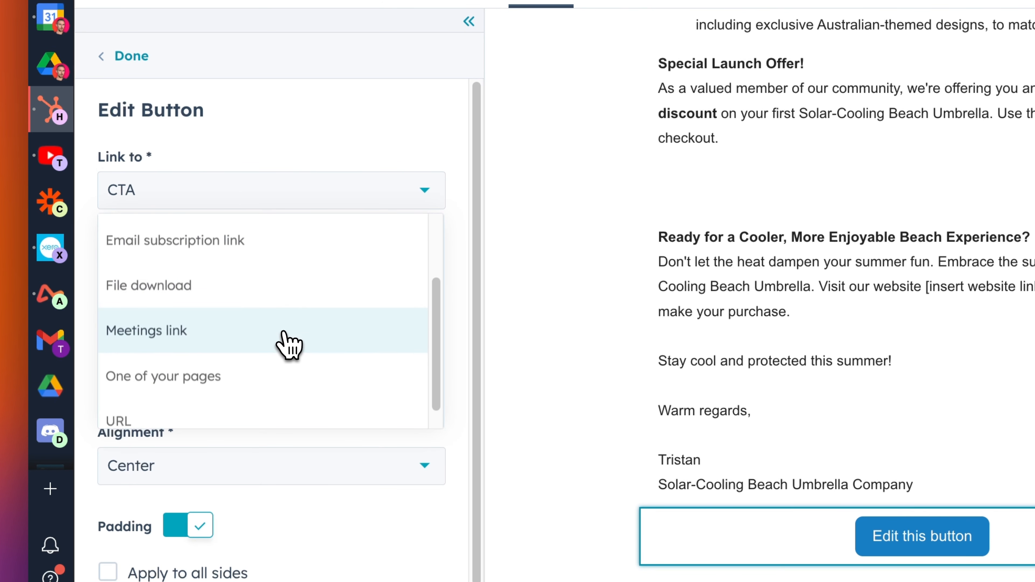
scroll(277, 377, "down", 1)
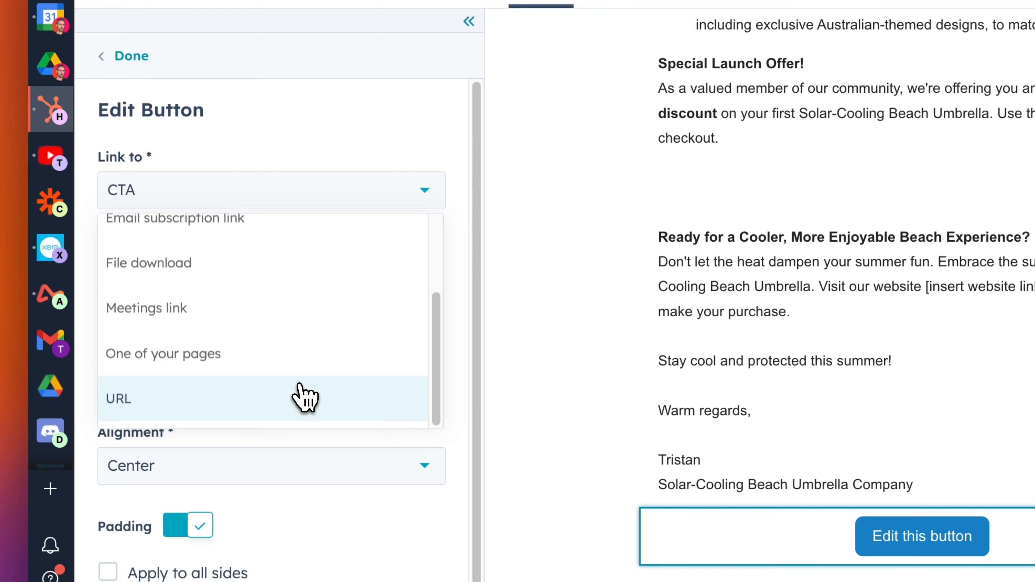
left_click(261, 402)
left_click(245, 269)
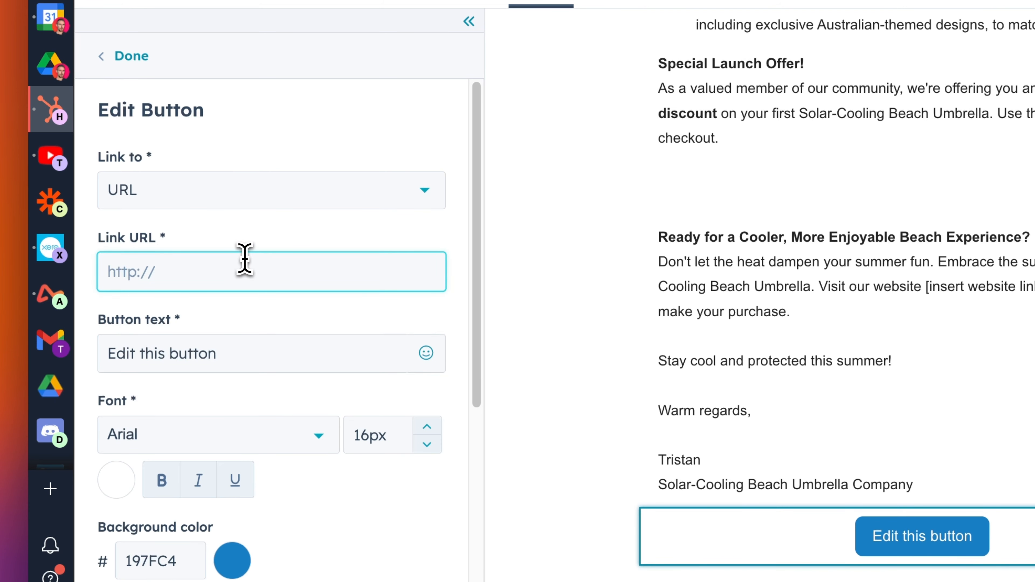
type("https://ww")
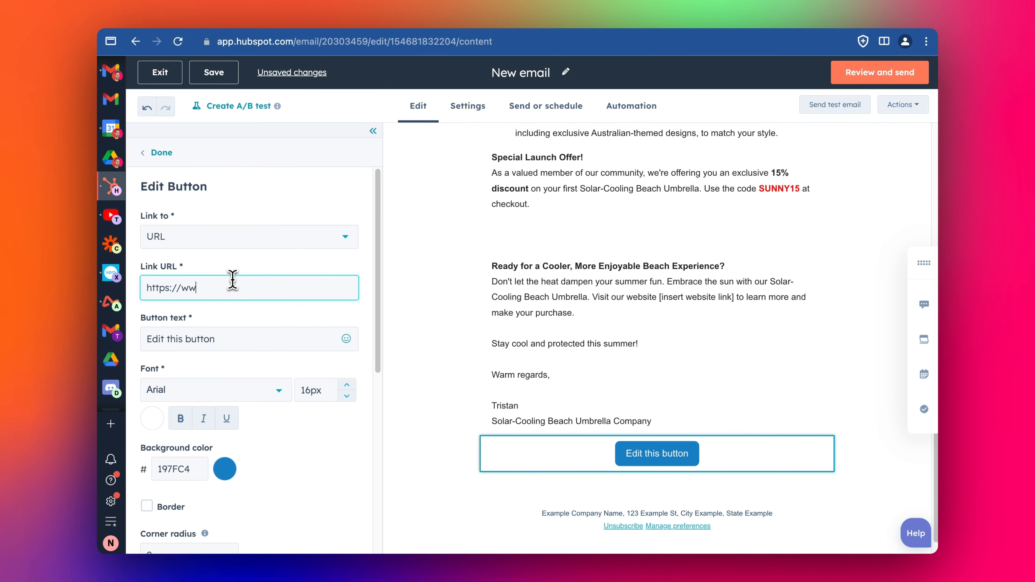
type("om")
key("alt+Left")
key("BackSpace")
key("alt+Left")
key("alt+Left")
key("BackSpace")
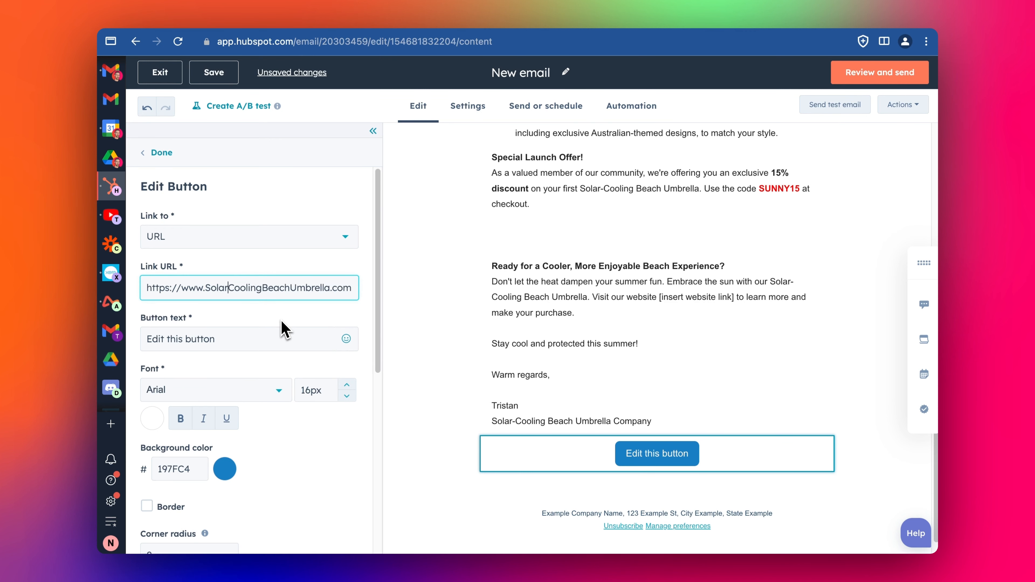
Step: Replace the button text with "15% Discount"
triple_click(259, 338)
type("15 Discount")
key("alt+Left")
key("Left")
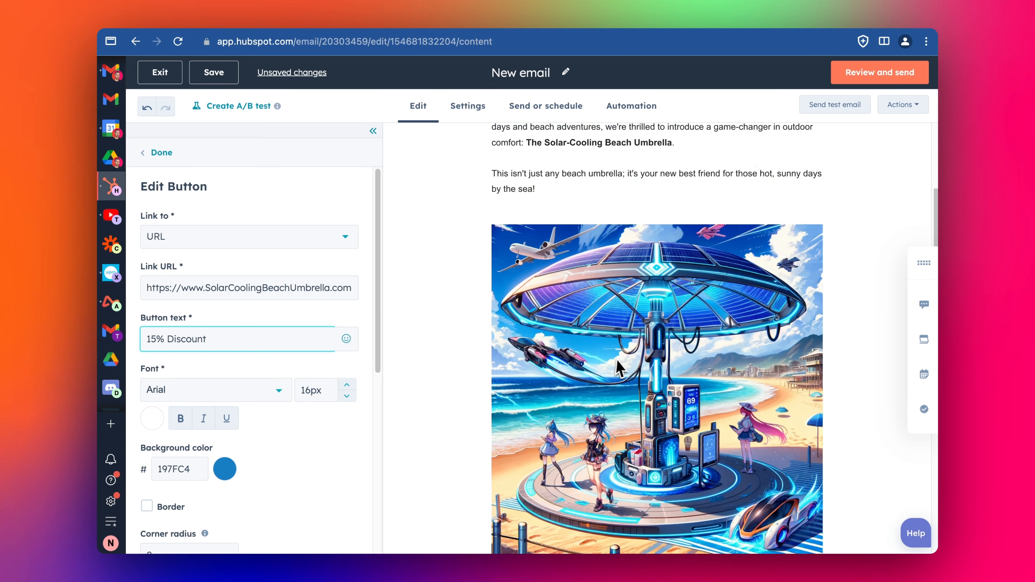
Step: Change the button's background color to the light blue 41c1f0 using the advanced color picker
left_click(224, 469)
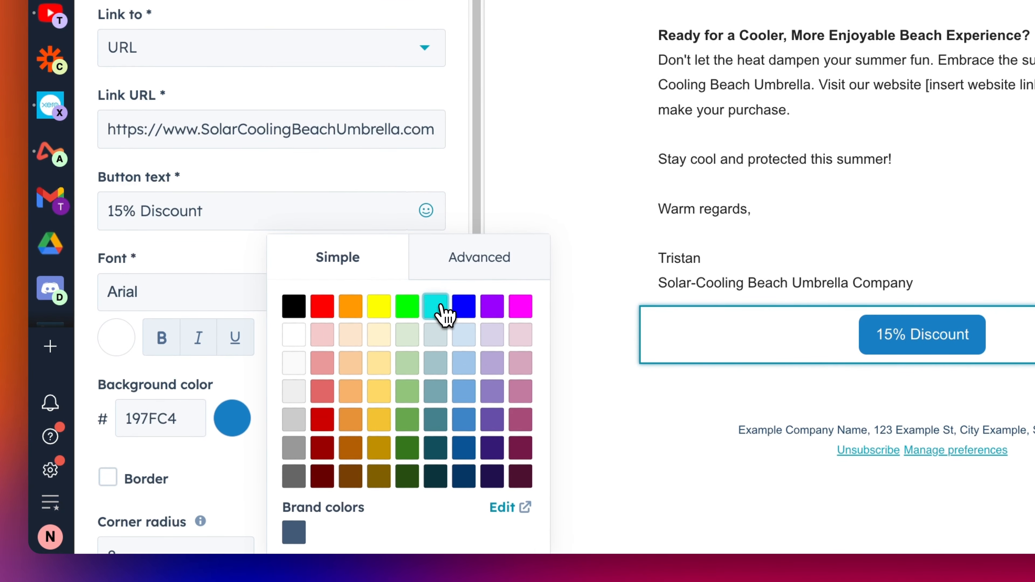
left_click(442, 308)
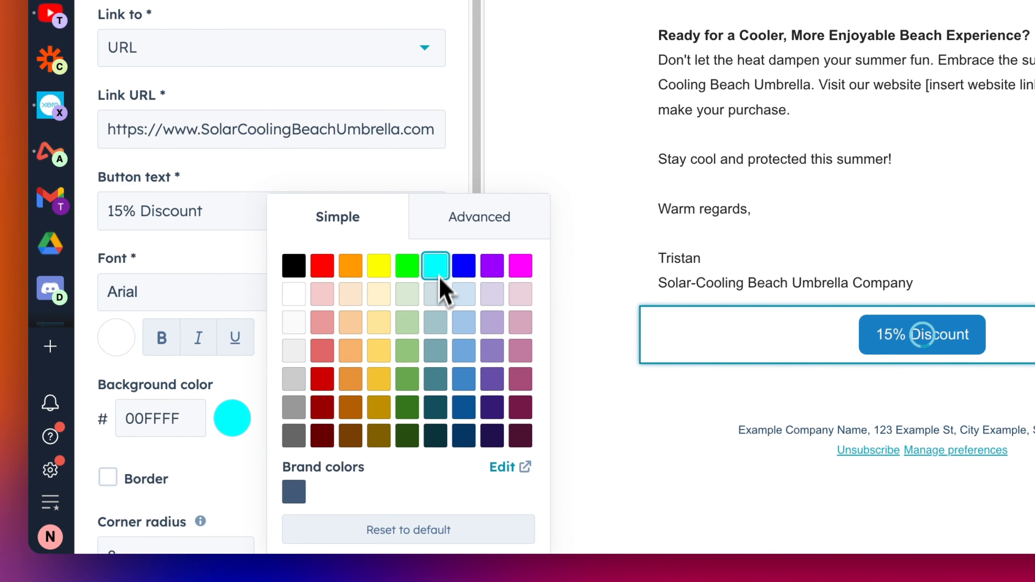
left_click(453, 225)
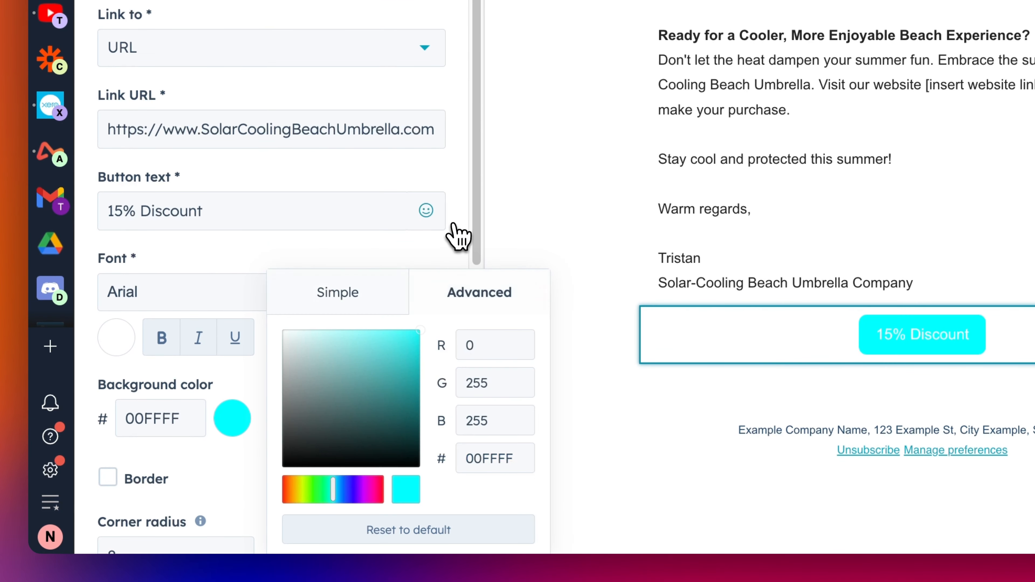
left_click(341, 490)
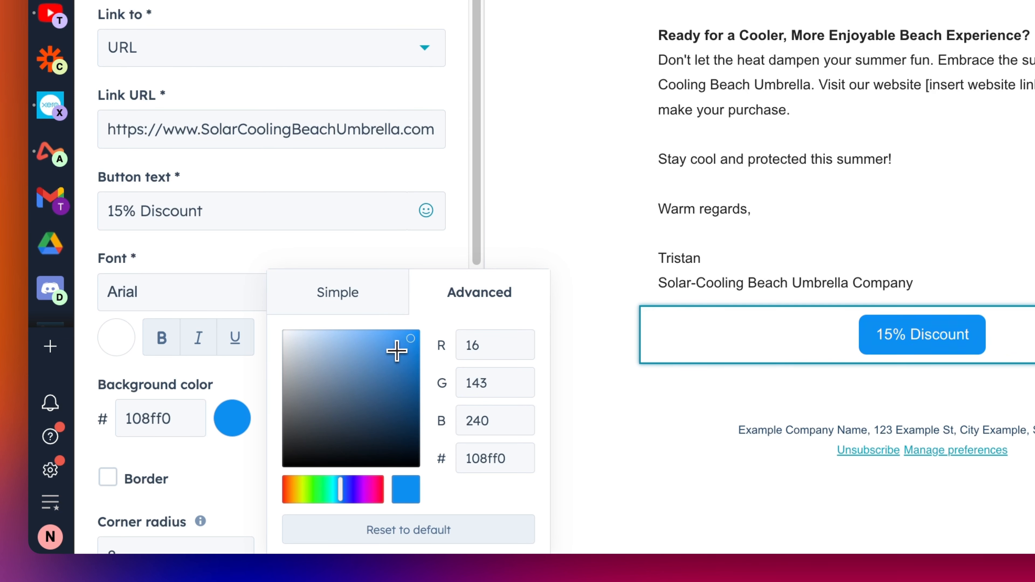
left_click(383, 339)
left_click(336, 489)
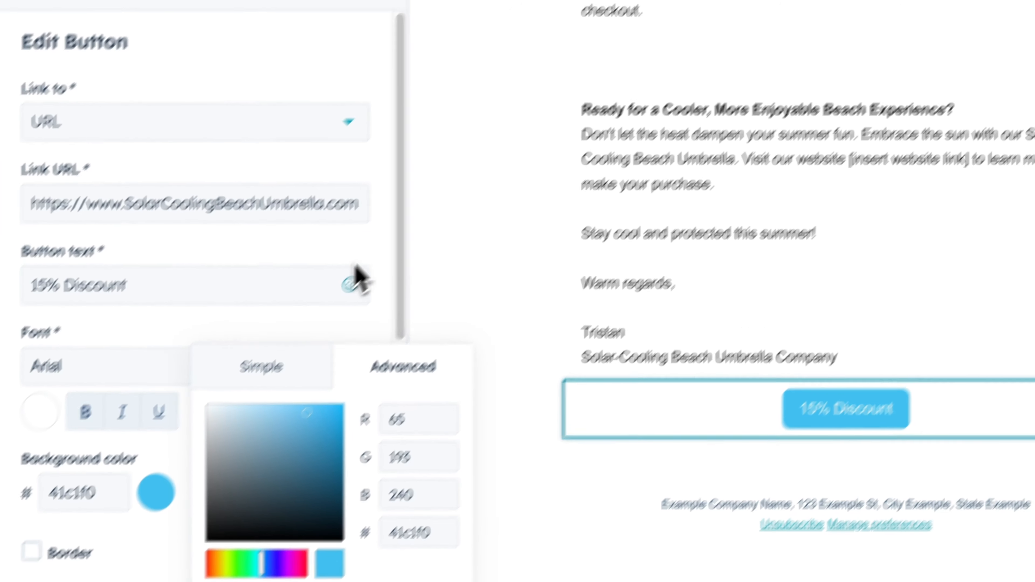
left_click(408, 181)
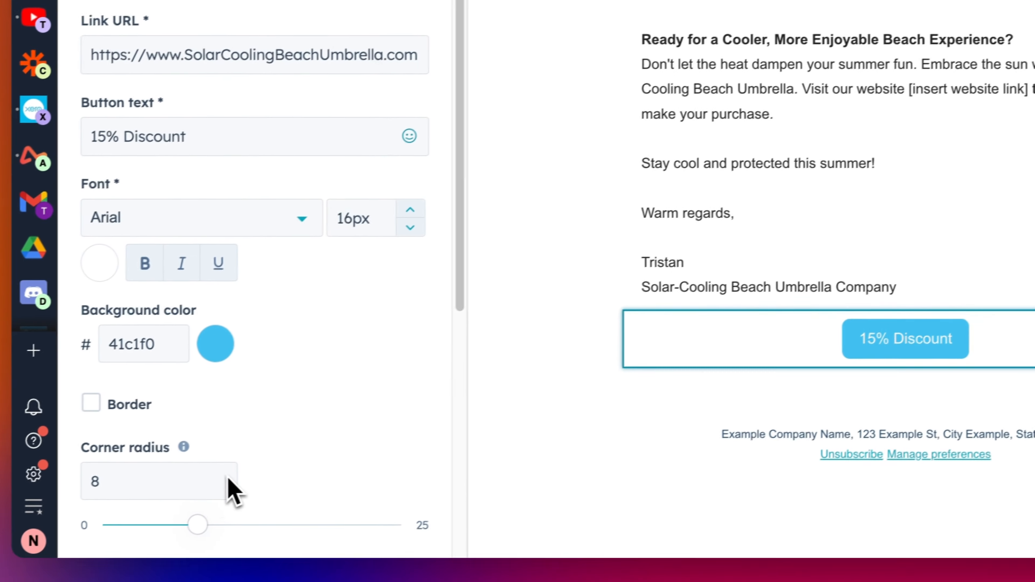
scroll(25, 534, "down", 5)
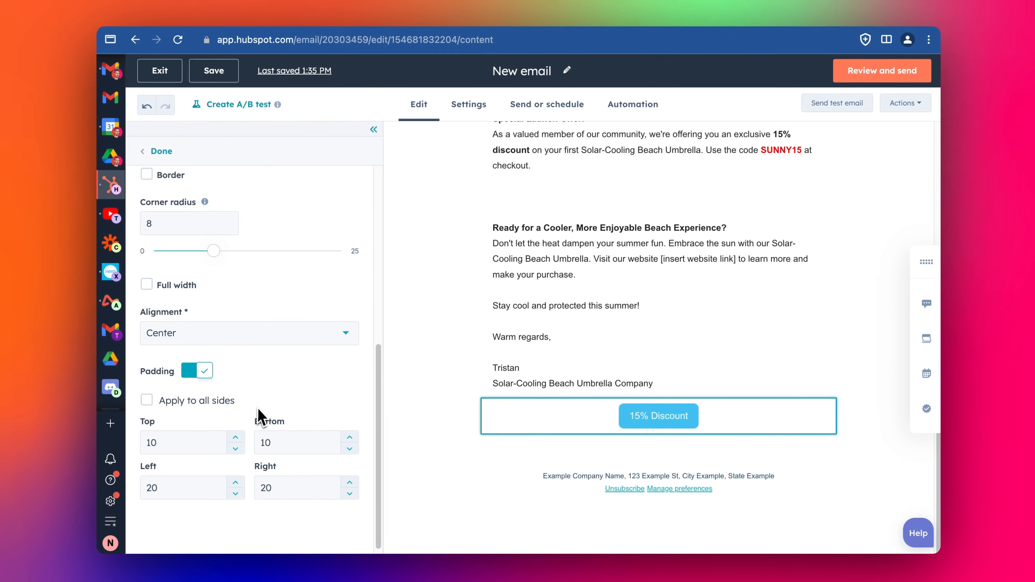
Step: Duplicate the text block that starts with "Why Our Solar-Cooling Beach Umbrella?"
scroll(264, 413, "up", 10)
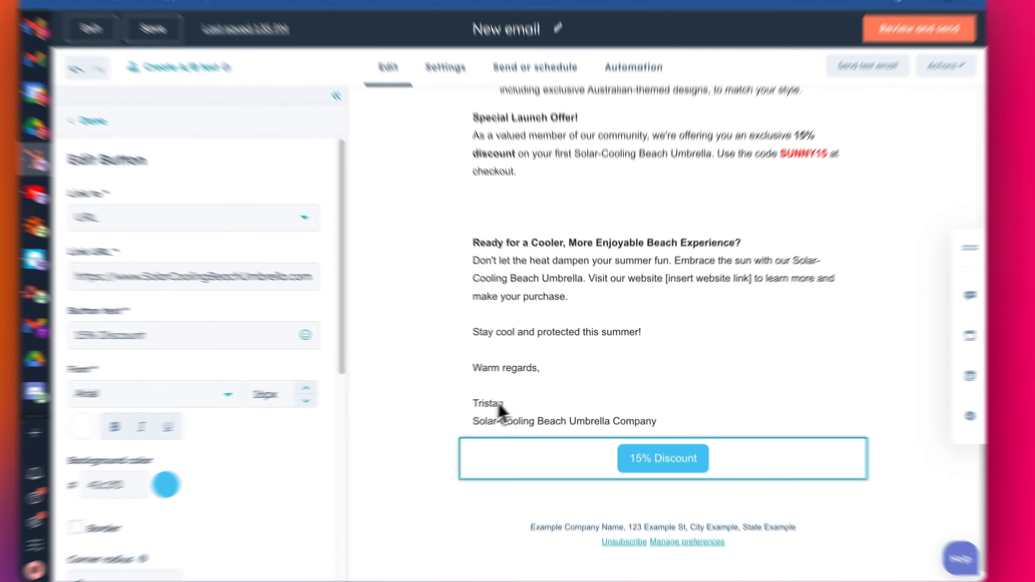
left_click(572, 306)
scroll(542, 229, "up", 3)
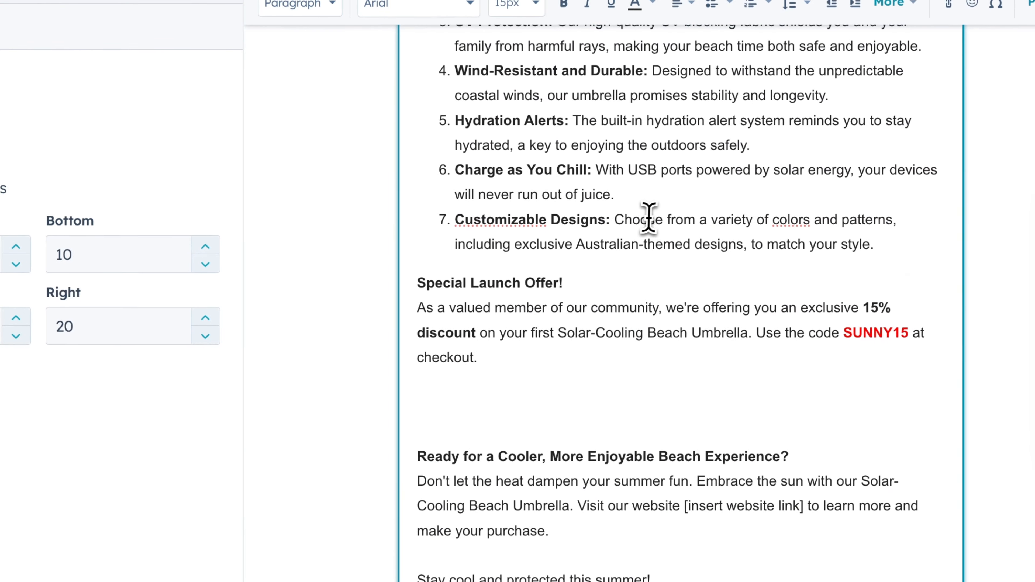
scroll(648, 218, "up", 5)
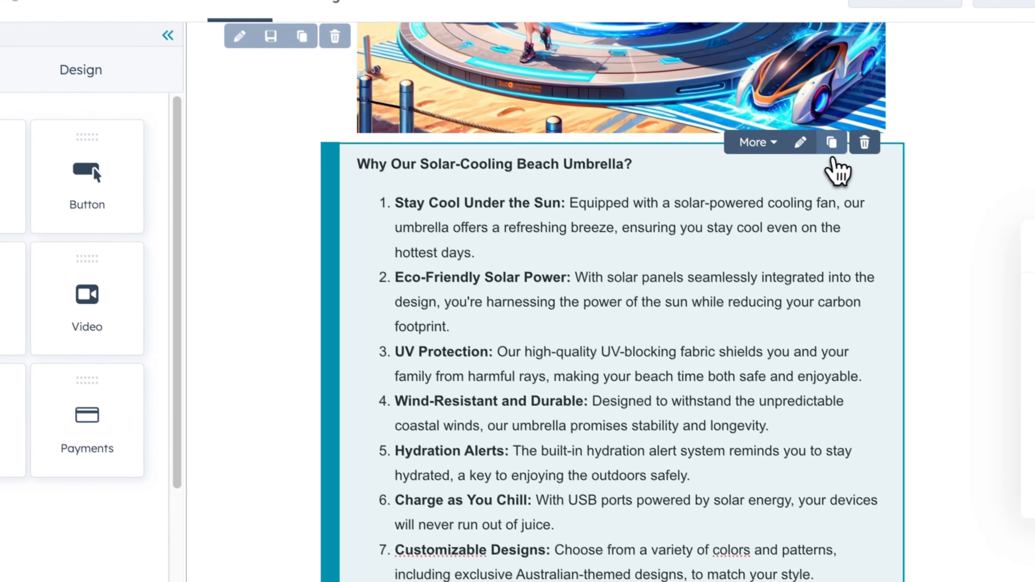
left_click(835, 166)
scroll(774, 204, "down", 15)
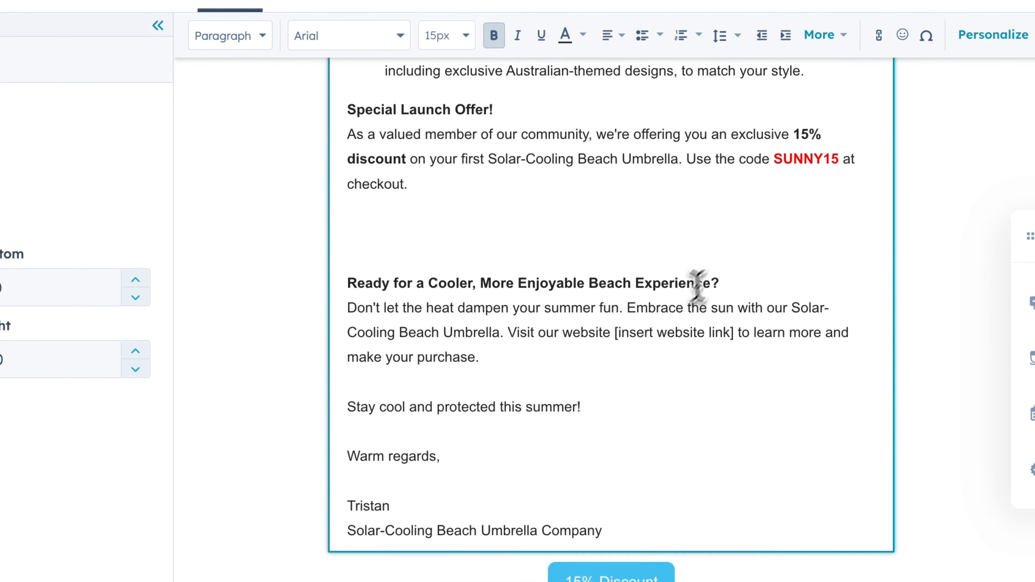
scroll(469, 308, "up", 10)
scroll(437, 308, "down", 9)
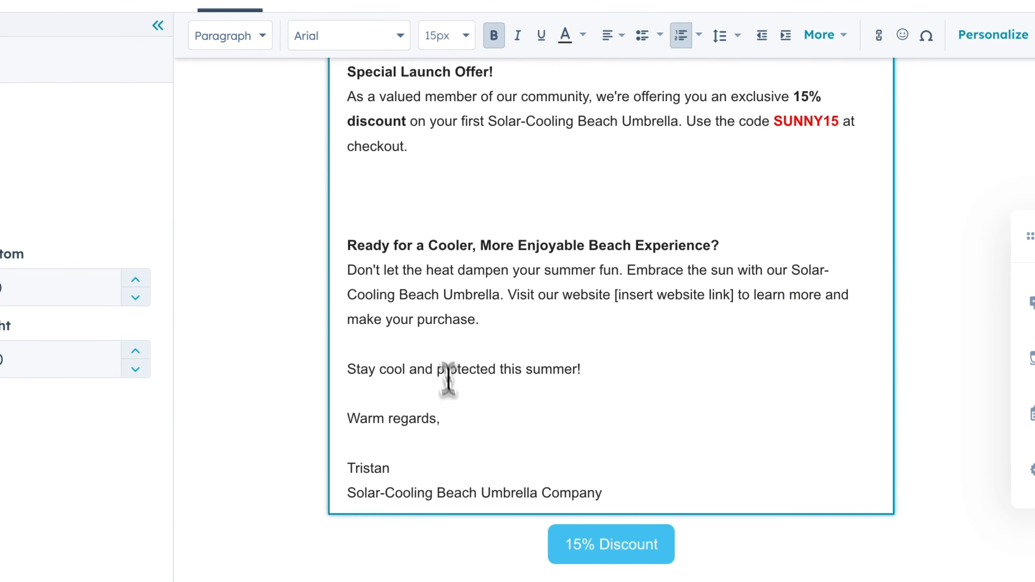
Step: Delete everything above the "Ready for a Cooler, More Enjoyable Beach Experience?" heading in the duplicated text block
scroll(446, 370, "up", 7)
left_click(478, 534)
scroll(557, 484, "up", 5)
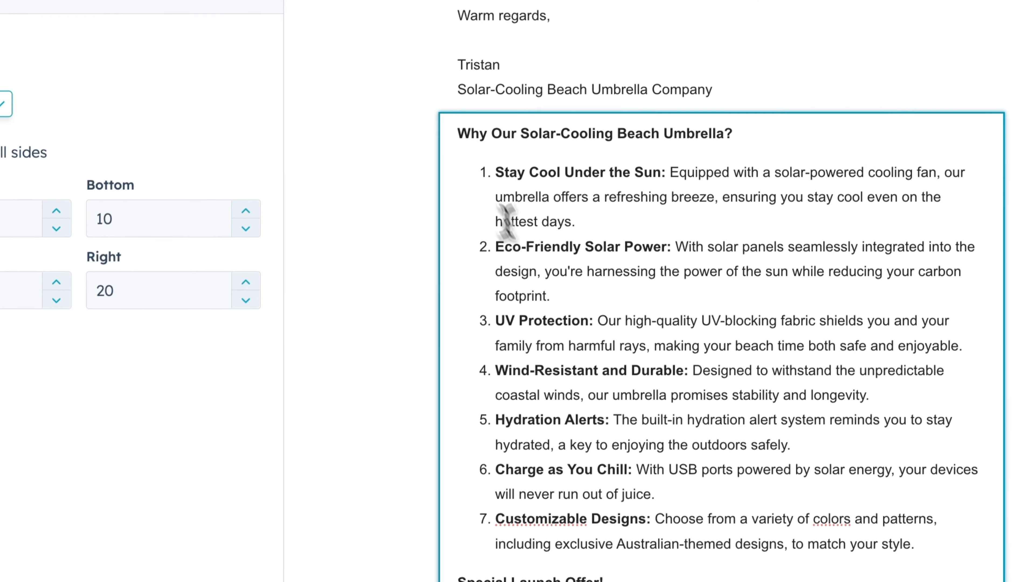
left_click(431, 155, "shift")
key("Delete")
key("Delete")
key("Delete")
key("Delete")
key("Delete")
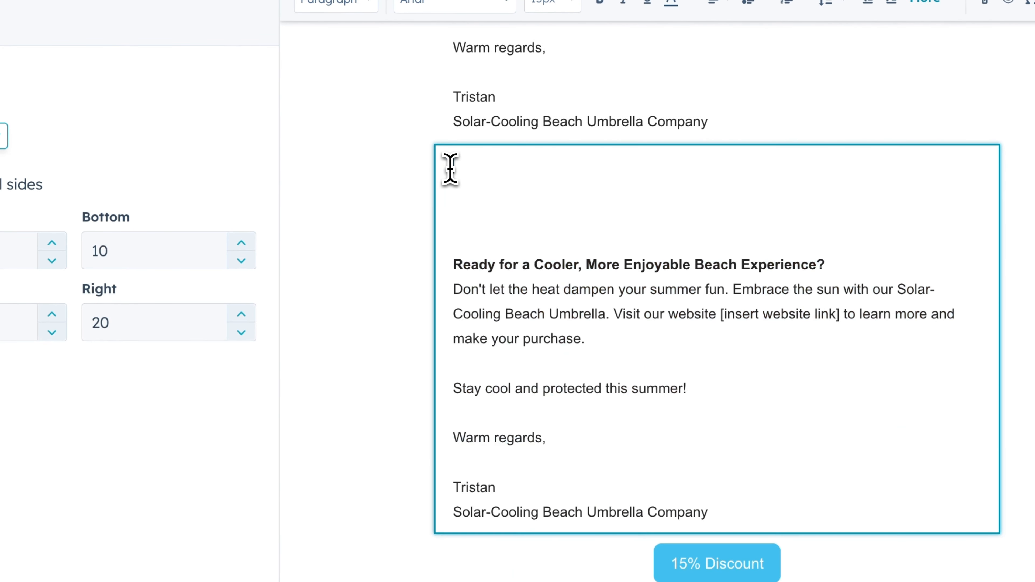
Step: Delete the closing section, from "Ready for a Cooler, More Enjoyable Beach Experience?" through the signature, from the original text block
scroll(451, 167, "up", 5)
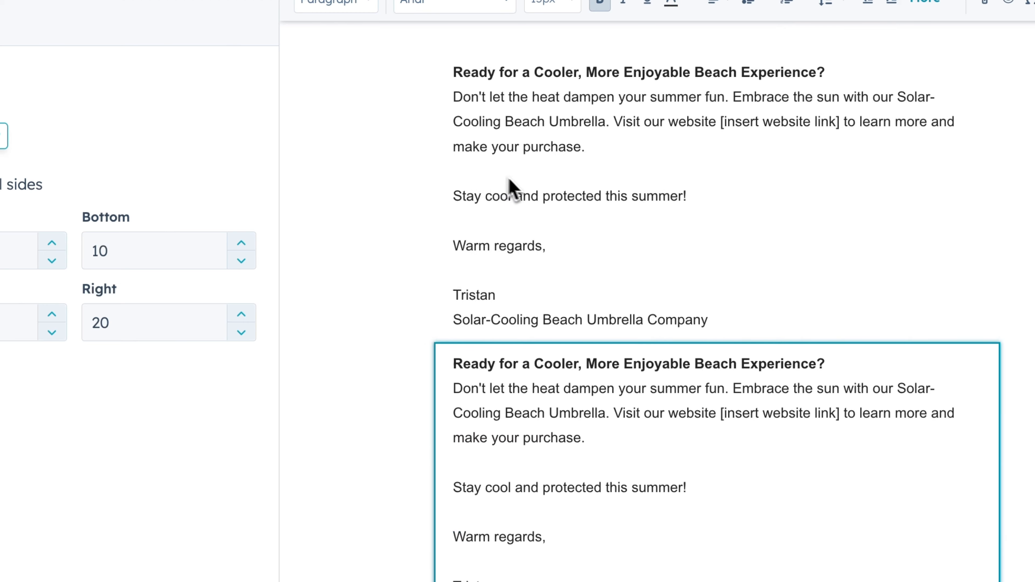
left_click(561, 226)
scroll(574, 235, "up", 5)
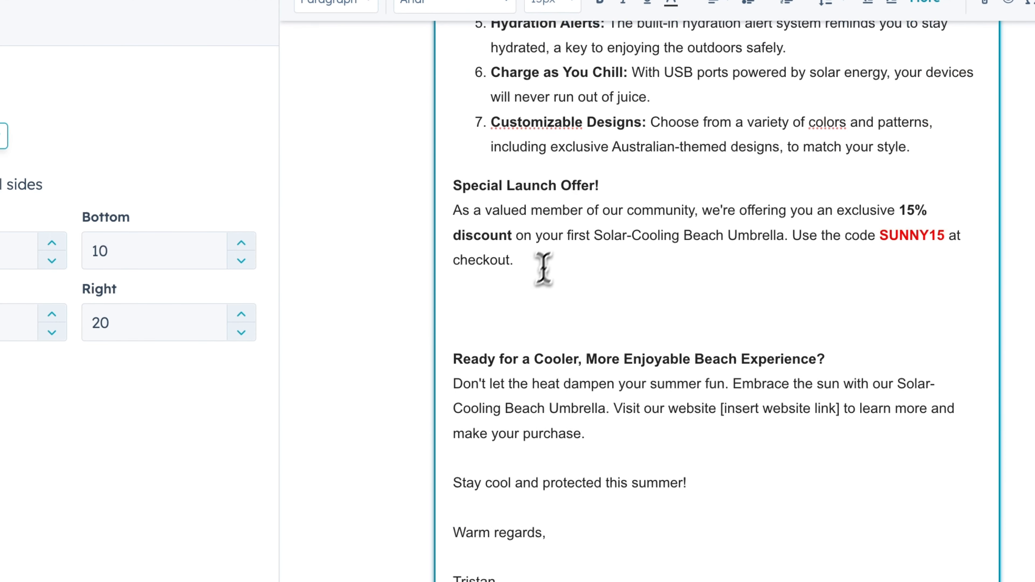
left_click(686, 490, "shift")
key("Delete")
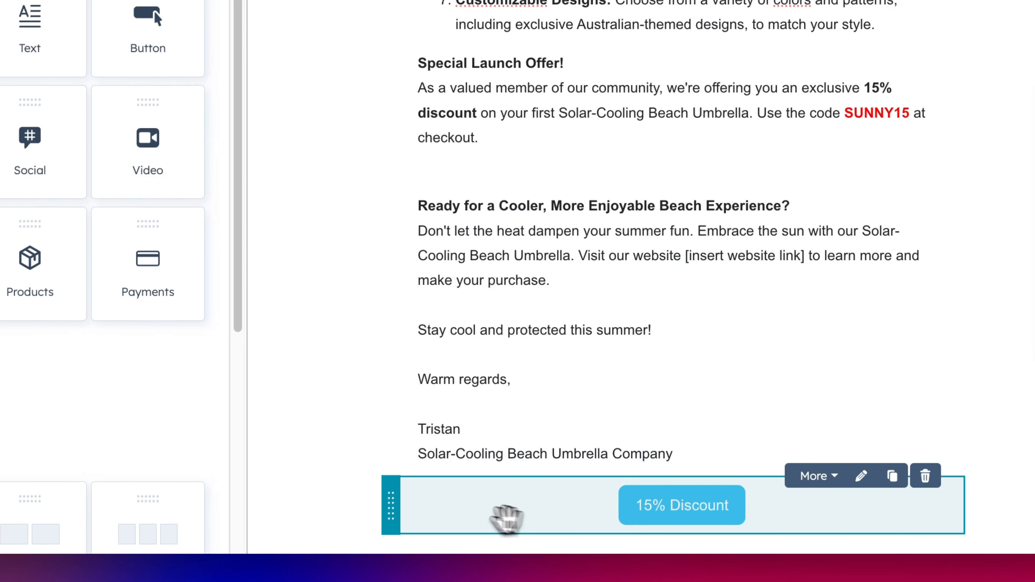
Step: Move the 15% Discount button between the two text blocks and remove the leftover blank line after the Special Launch Offer paragraph
left_click_drag(504, 517, 547, 241)
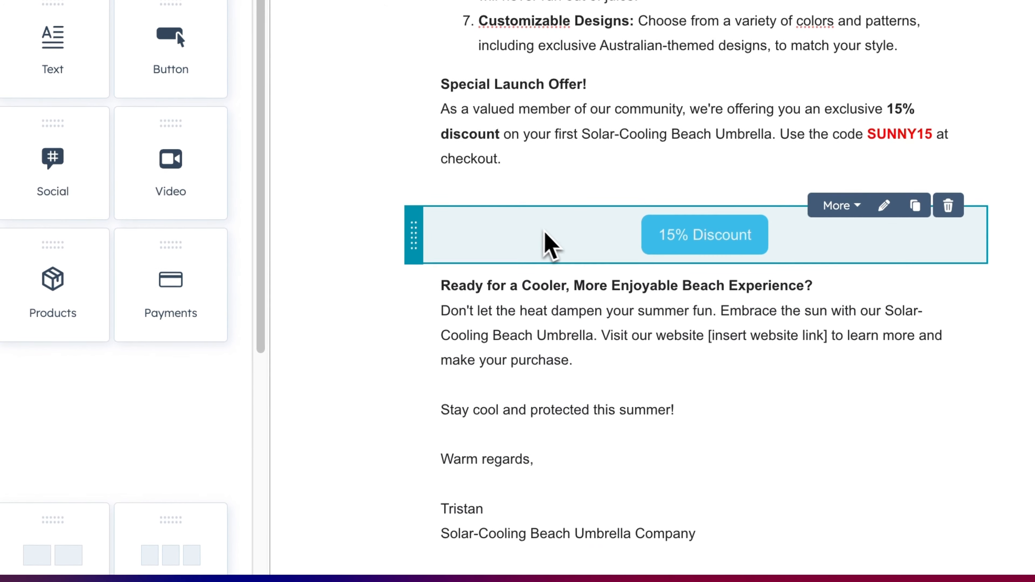
left_click(558, 199)
scroll(562, 180, "up", 5)
scroll(591, 347, "down", 1)
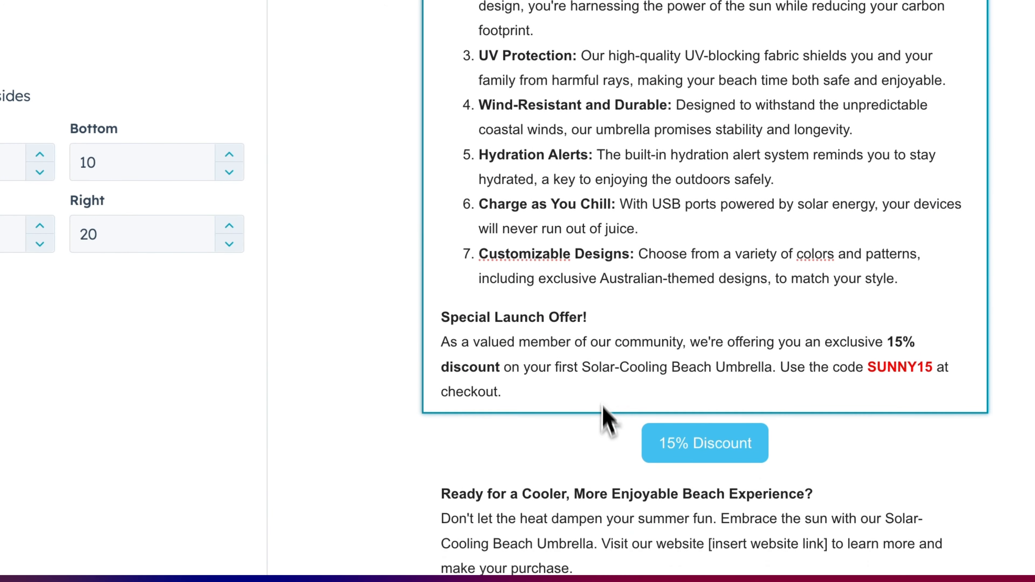
left_click(571, 504)
left_click(385, 422)
scroll(398, 423, "down", 2)
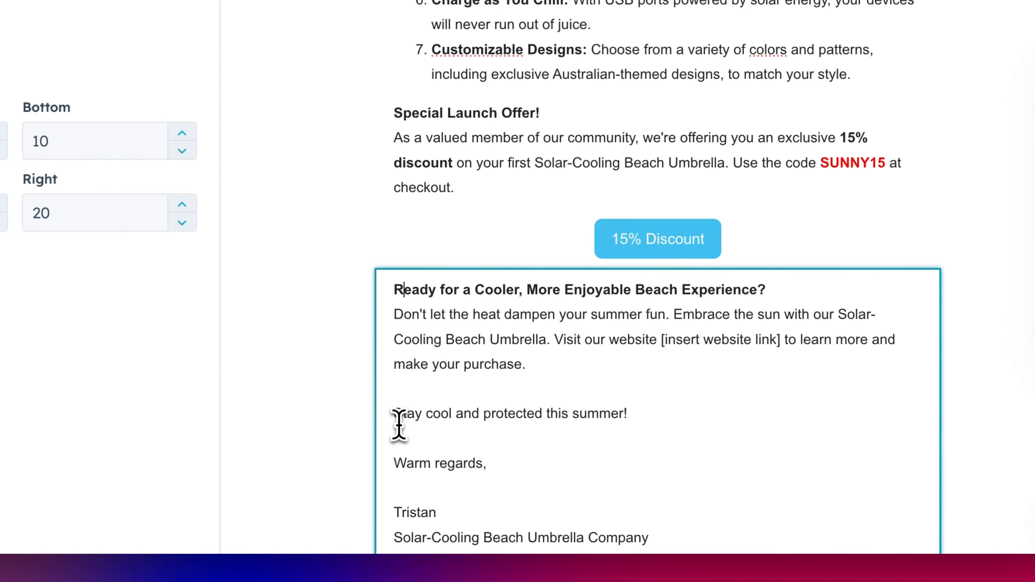
Step: Set the 15% Discount button's font size to 25px and make its text bold
left_click(772, 247)
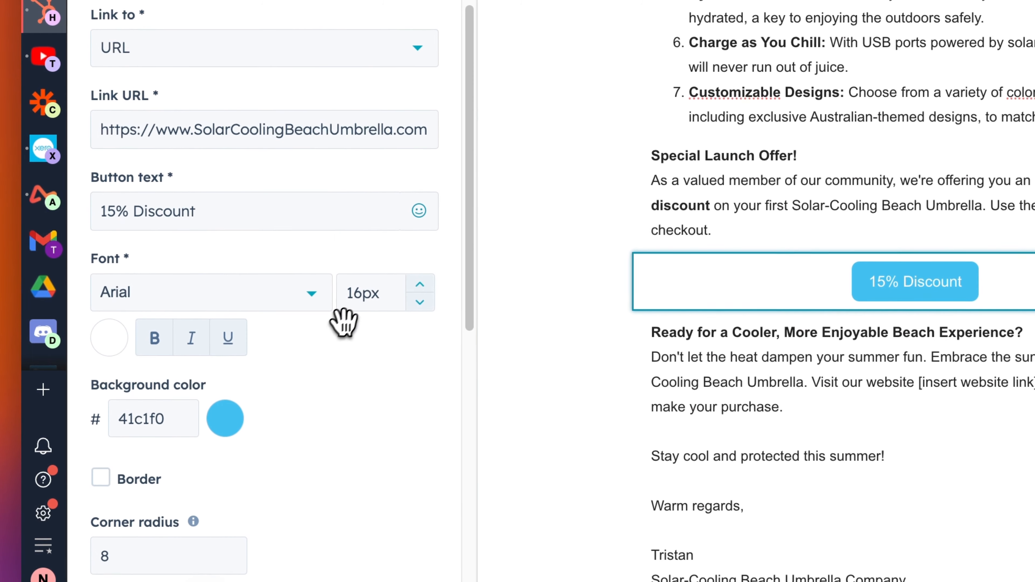
left_click(420, 286)
left_click(420, 285)
left_click(420, 285)
left_click(420, 286)
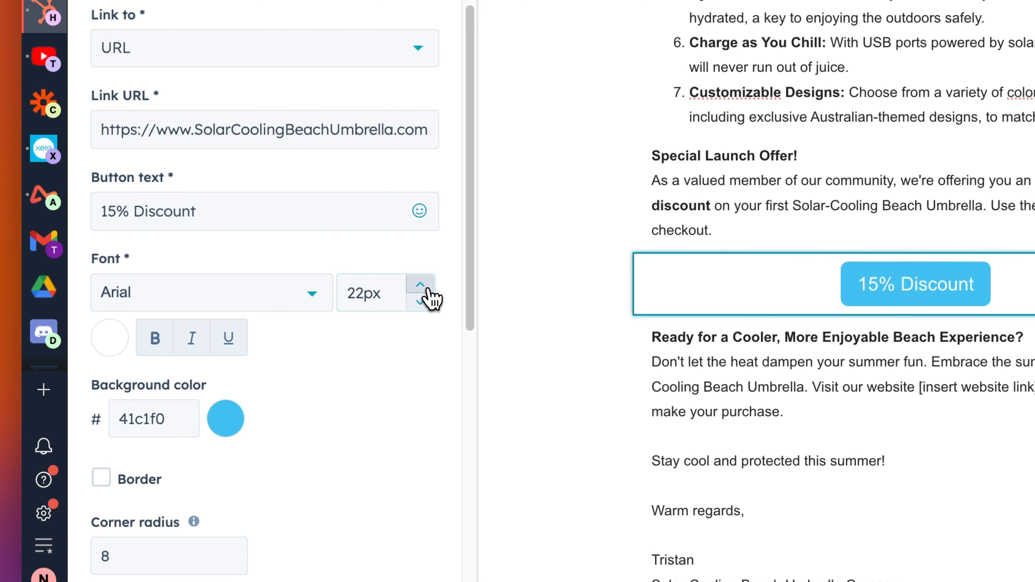
left_click(421, 285)
left_click(420, 286)
left_click(420, 285)
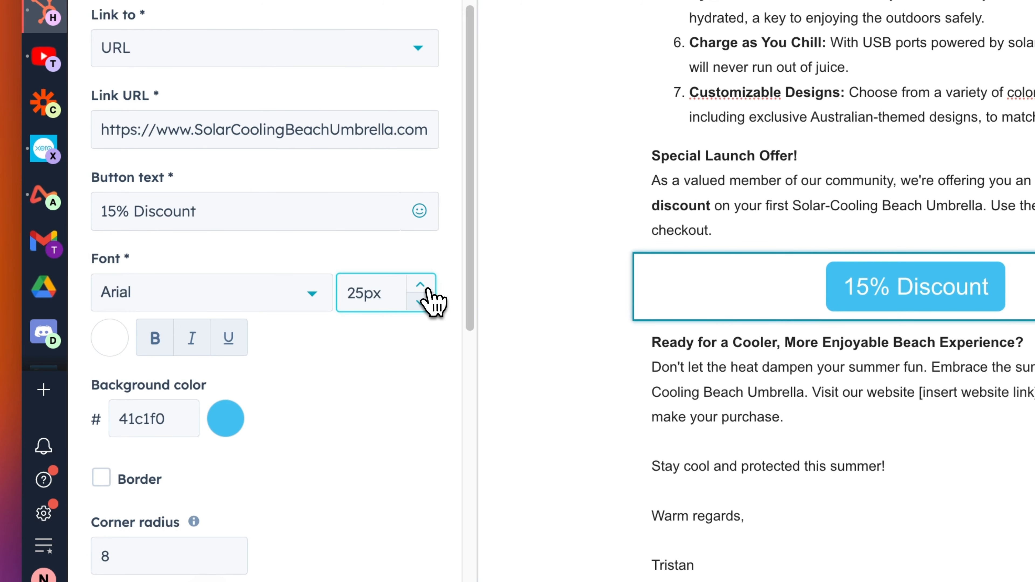
scroll(354, 367, "down", 1)
left_click(165, 314)
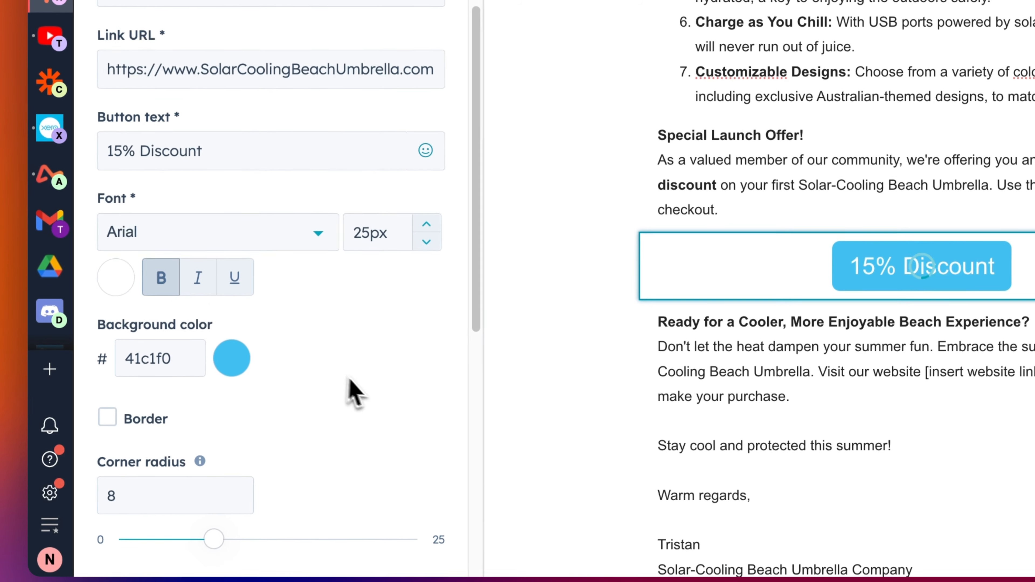
Step: Apply the discount button's padding to all sides, set it to 24, and finish editing the button
scroll(354, 413, "down", 2)
scroll(363, 397, "down", 4)
scroll(208, 408, "down", 4)
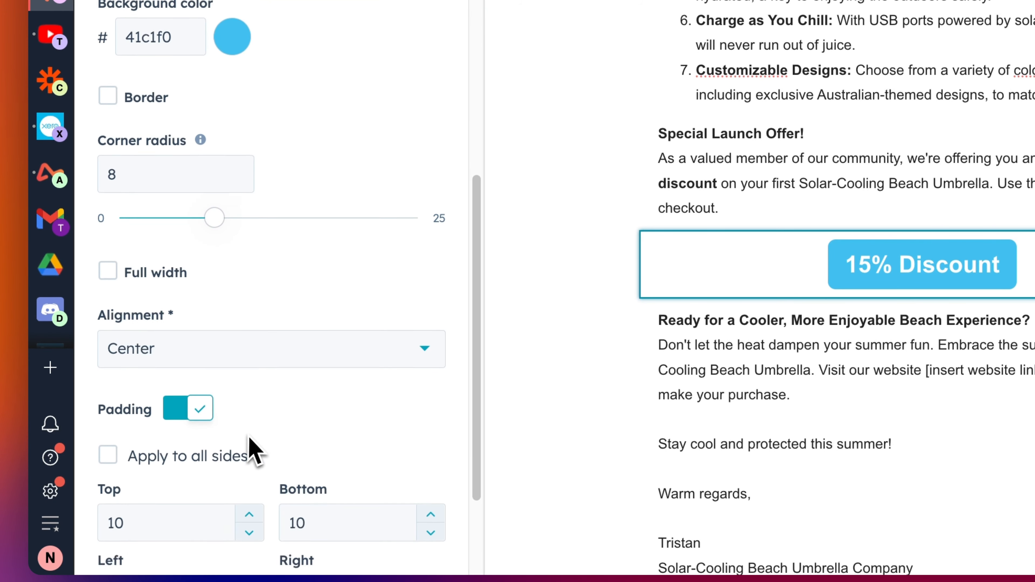
left_click(210, 328)
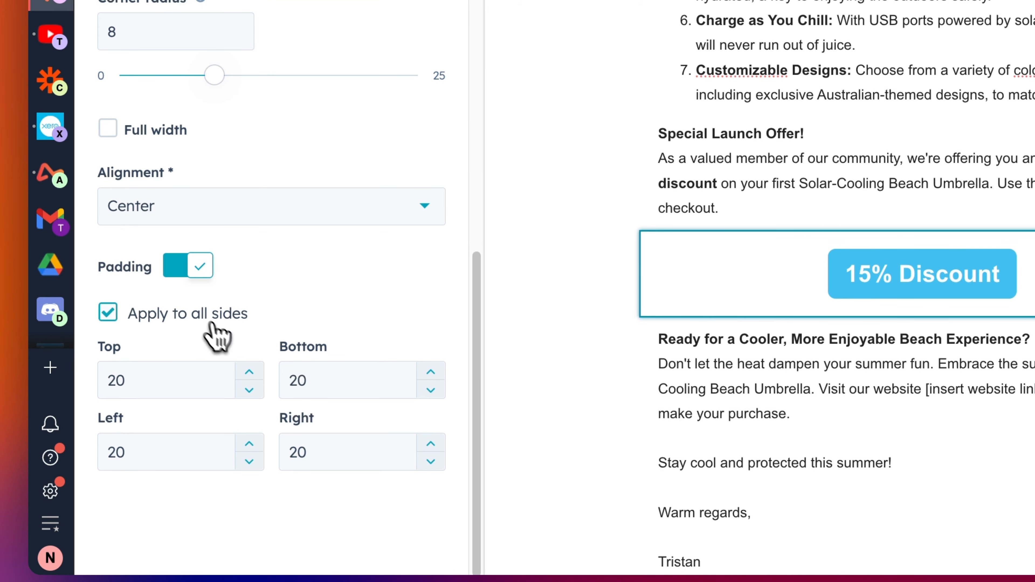
left_click(249, 372)
left_click(249, 371)
left_click(249, 372)
left_click(250, 372)
left_click(249, 371)
left_click(249, 372)
left_click(249, 372)
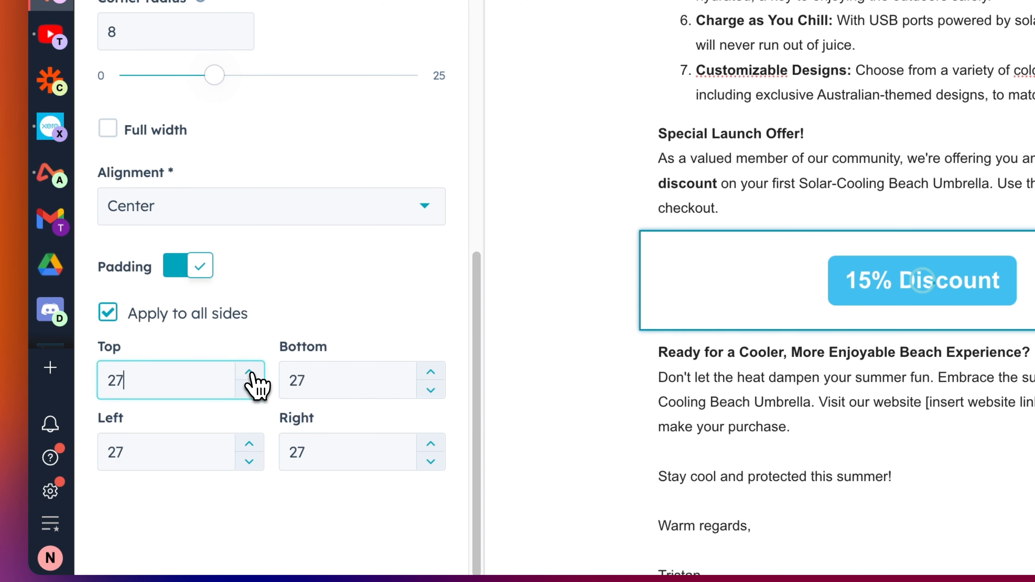
left_click(251, 392)
left_click(250, 392)
left_click(250, 392)
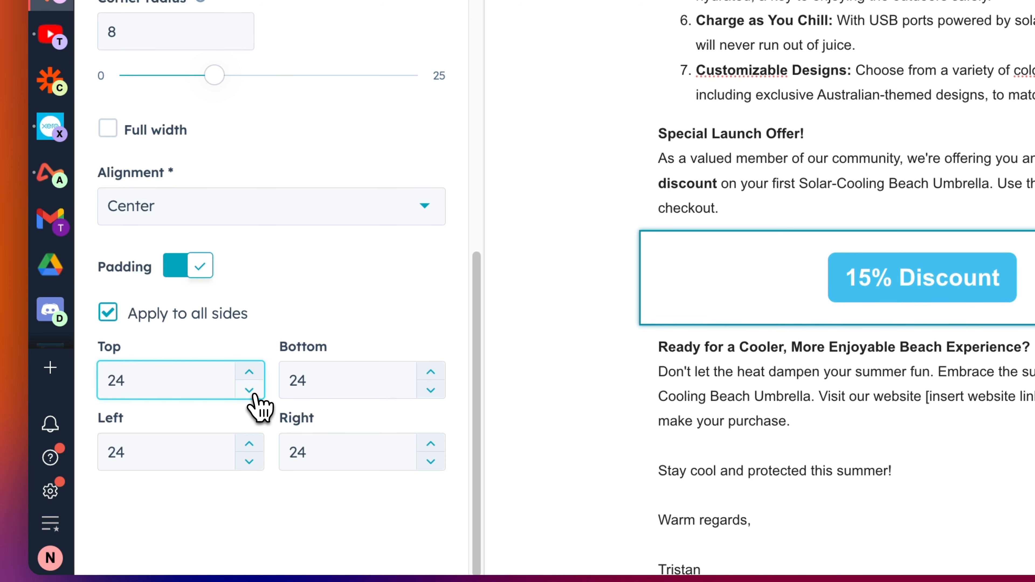
left_click(497, 257)
Step: Copy the website link URL from the 15% Discount button's settings for use as the umbrella image's link
scroll(1001, 94, "down", 2)
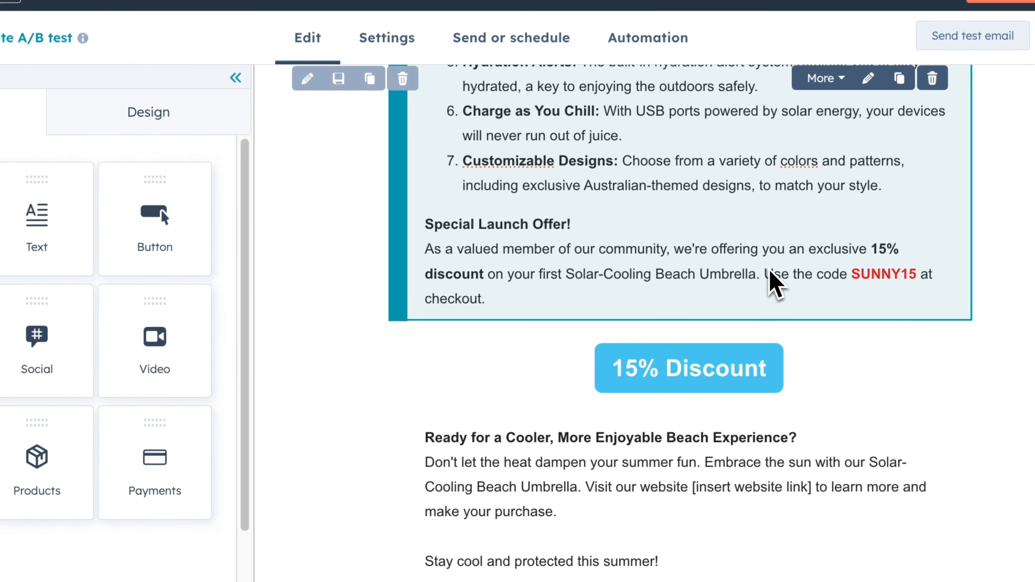
scroll(717, 286, "up", 5)
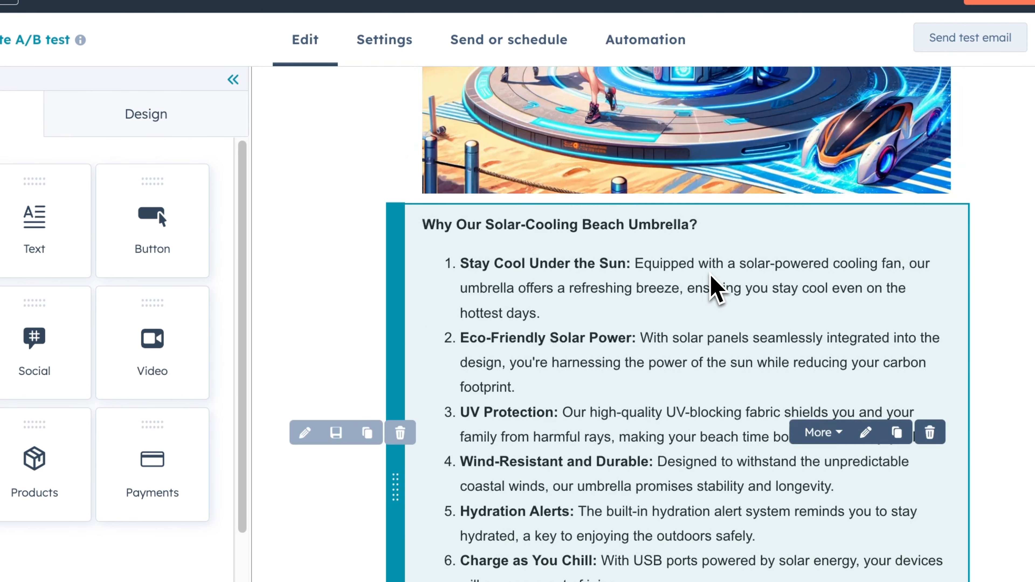
left_click(695, 162)
scroll(695, 162, "up", 4)
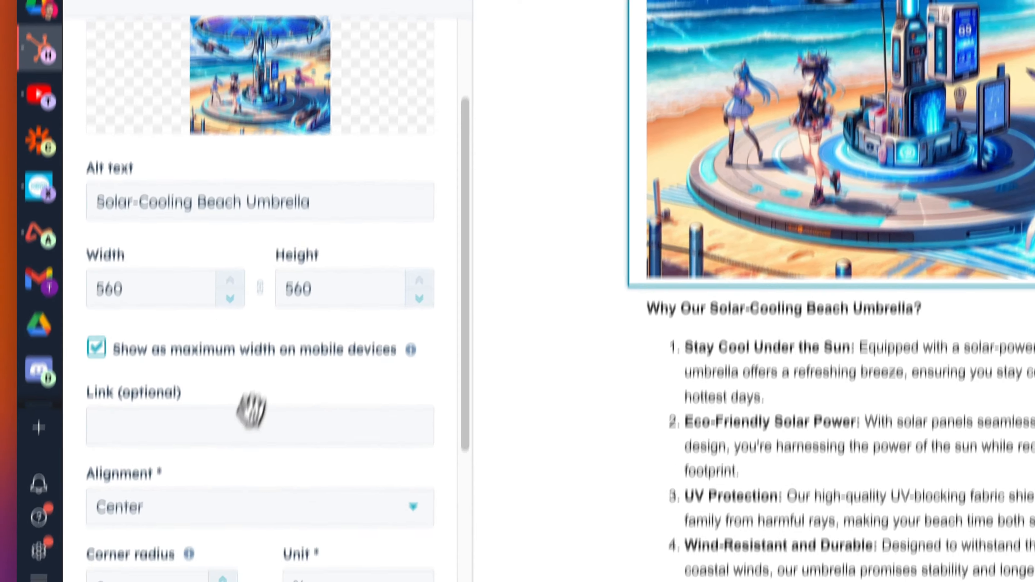
left_click(213, 498)
scroll(988, 360, "down", 6)
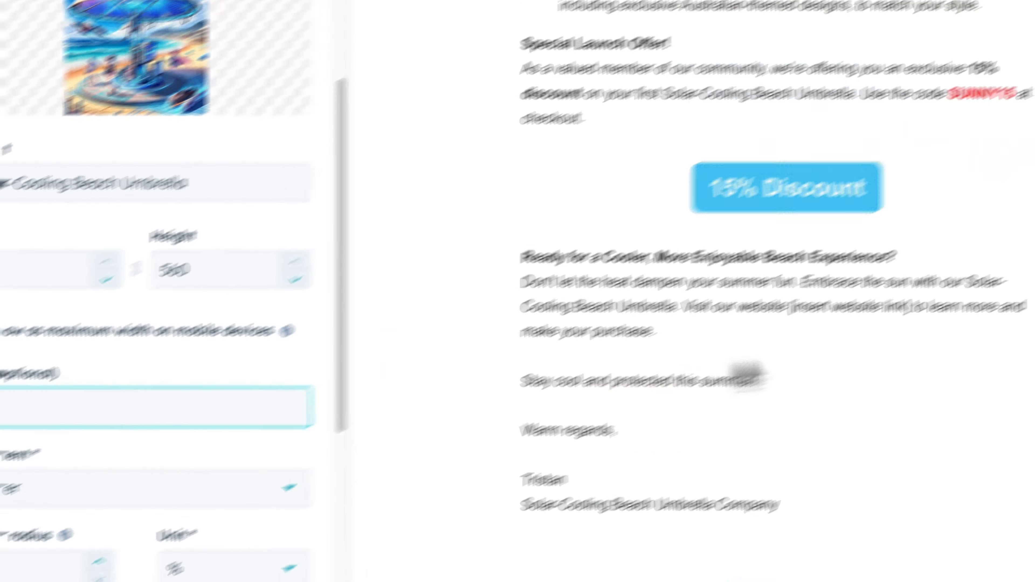
left_click(734, 163)
left_click(729, 153)
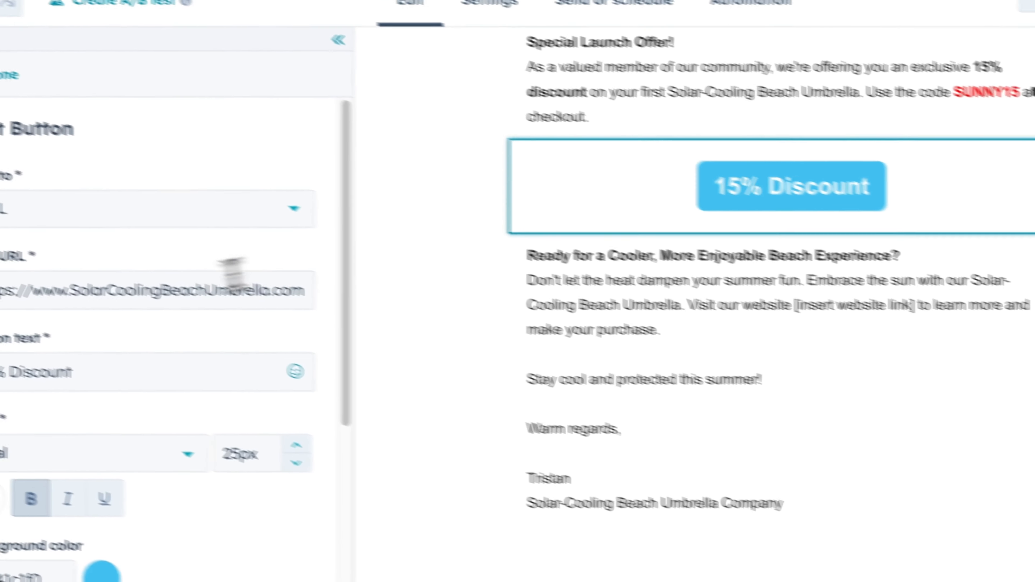
triple_click(26, 246)
key("ctrl+c")
scroll(774, 285, "up", 5)
left_click(769, 196)
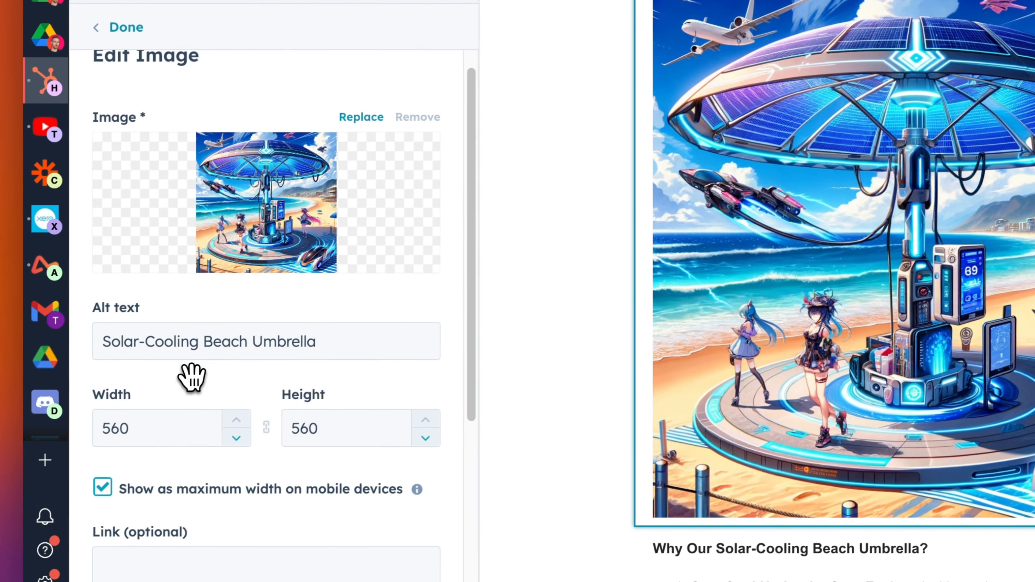
scroll(191, 377, "down", 5)
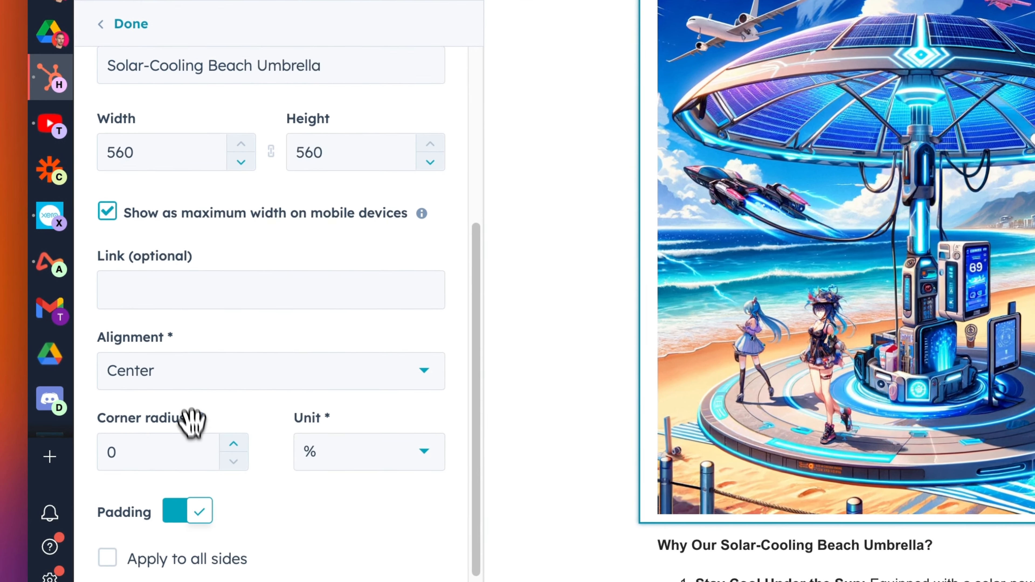
left_click(180, 302)
key("ctrl+v")
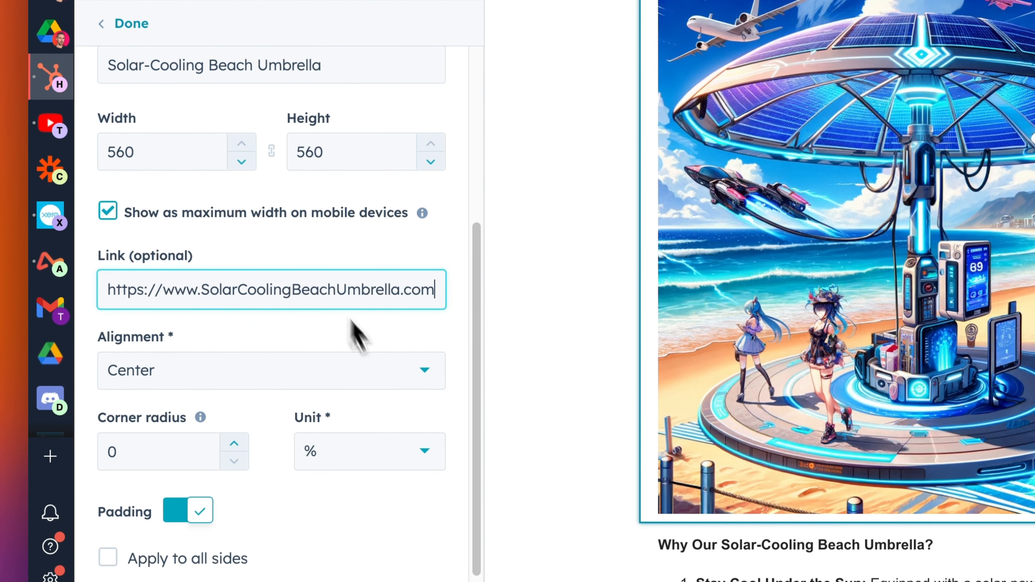
scroll(397, 434, "down", 3)
scroll(377, 432, "up", 6)
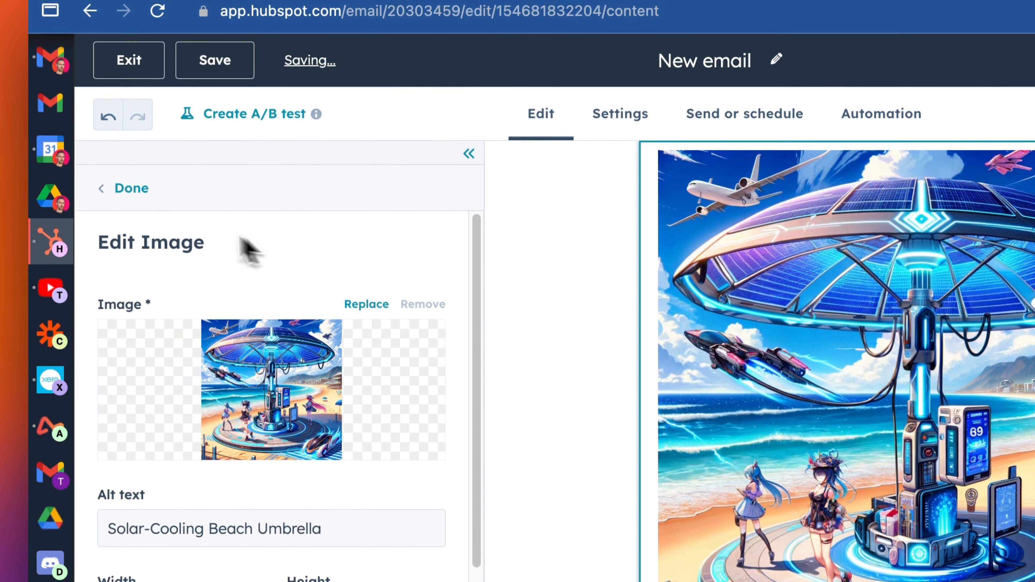
left_click(132, 188)
Step: Open the email's footer module for editing and set its unsubscribe link type to Unsubscribe
scroll(701, 351, "down", 12)
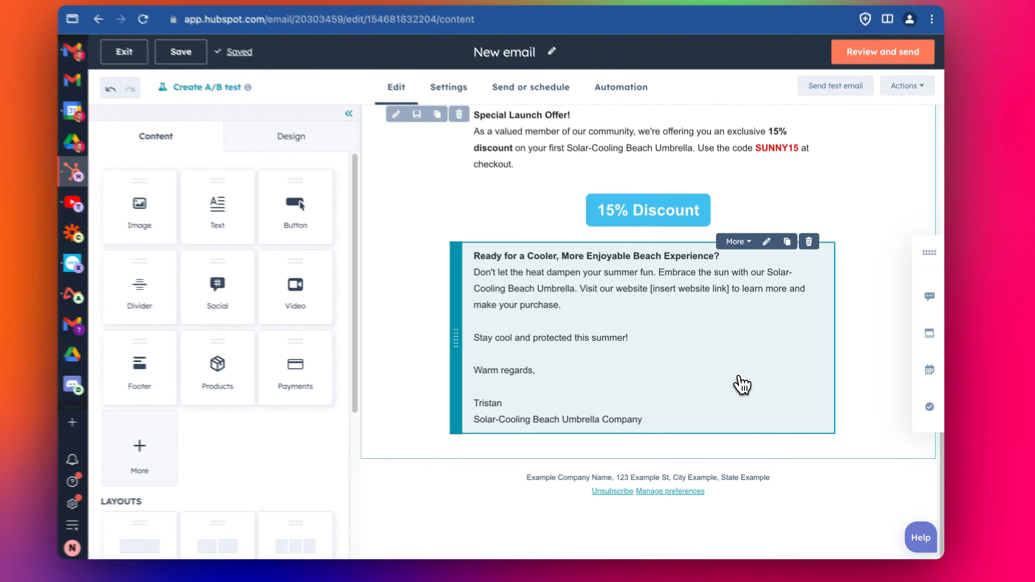
scroll(742, 386, "up", 10)
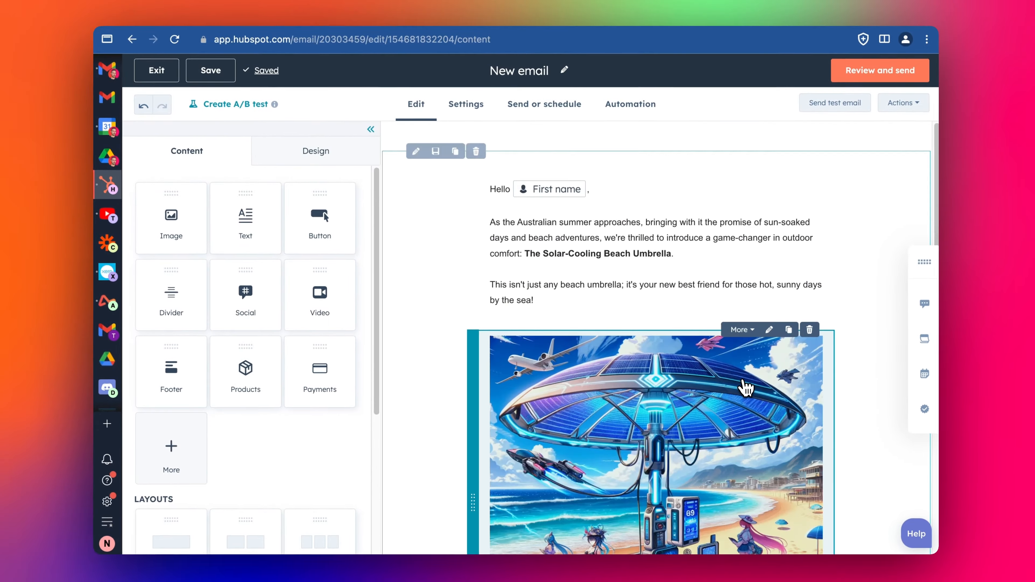
scroll(746, 388, "down", 12)
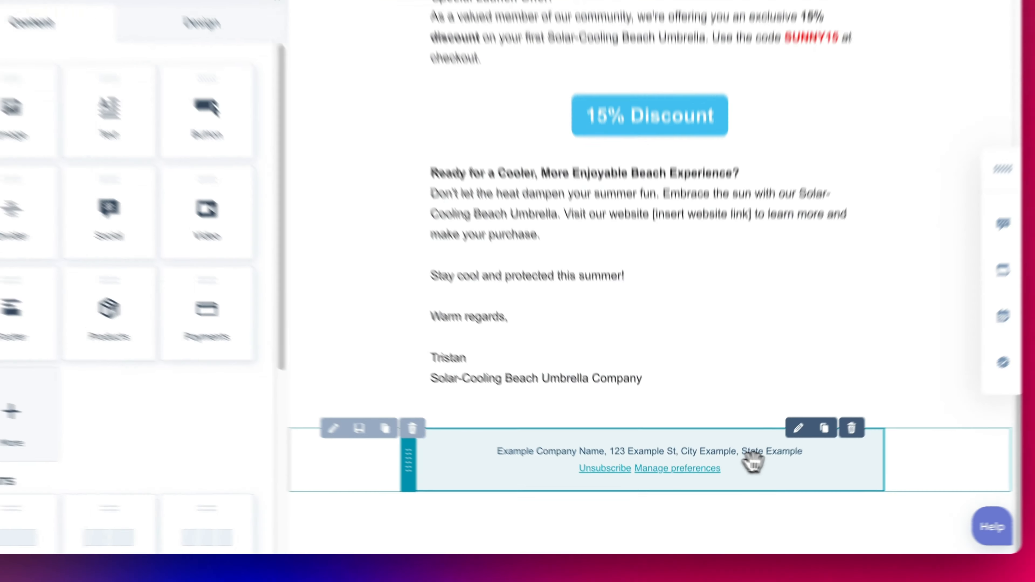
left_click(753, 462)
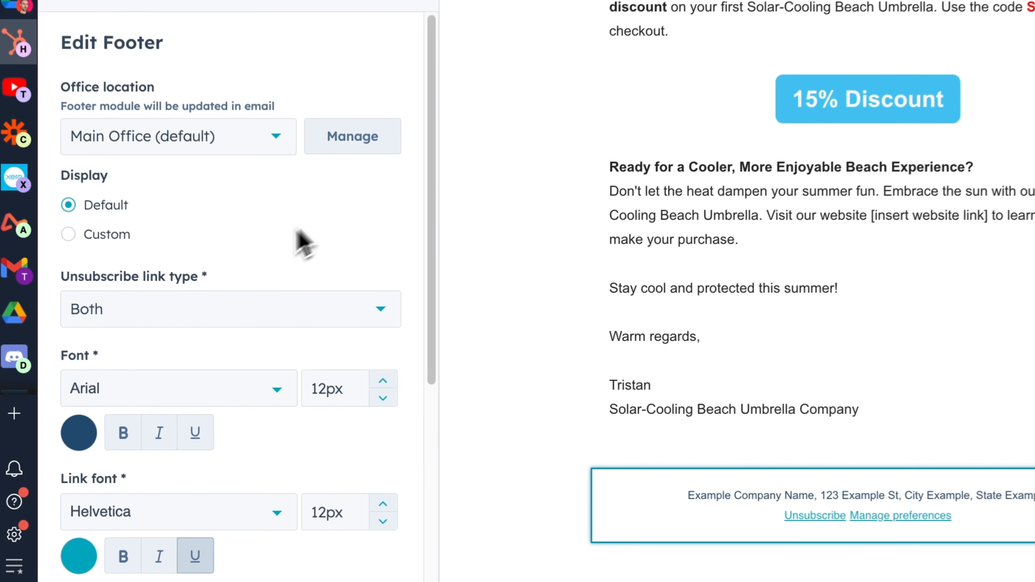
left_click(236, 361)
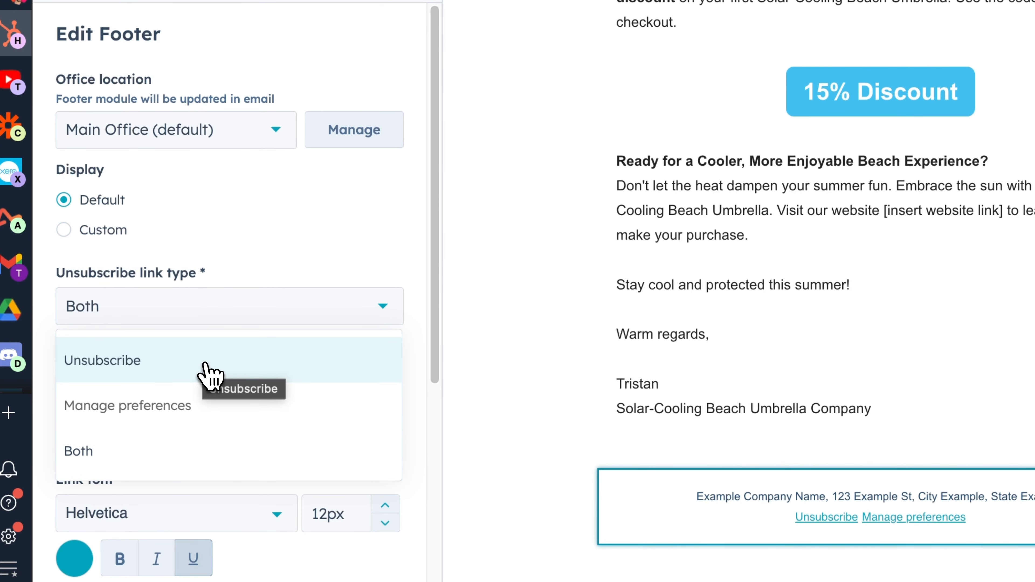
left_click(231, 363)
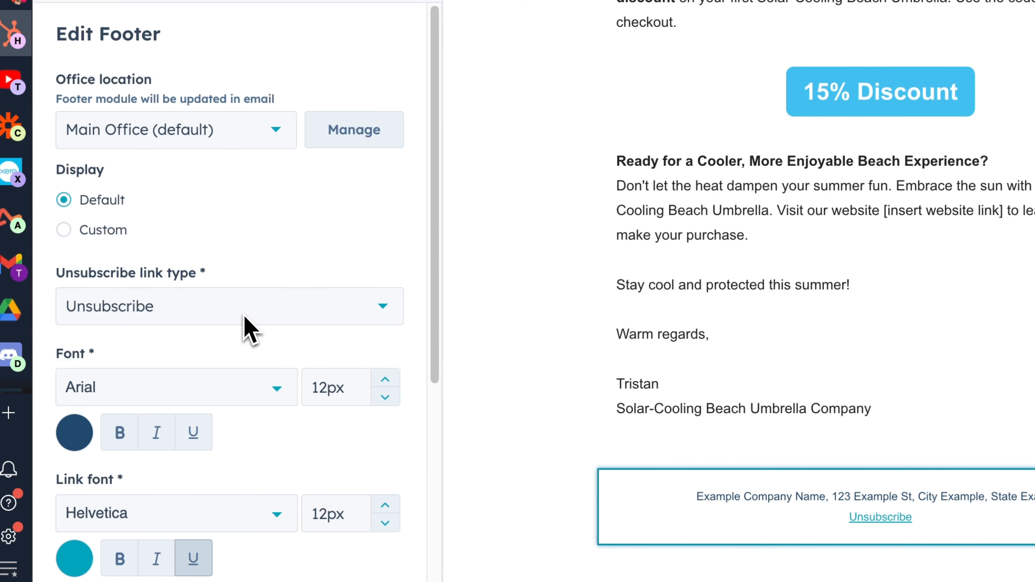
left_click(321, 310)
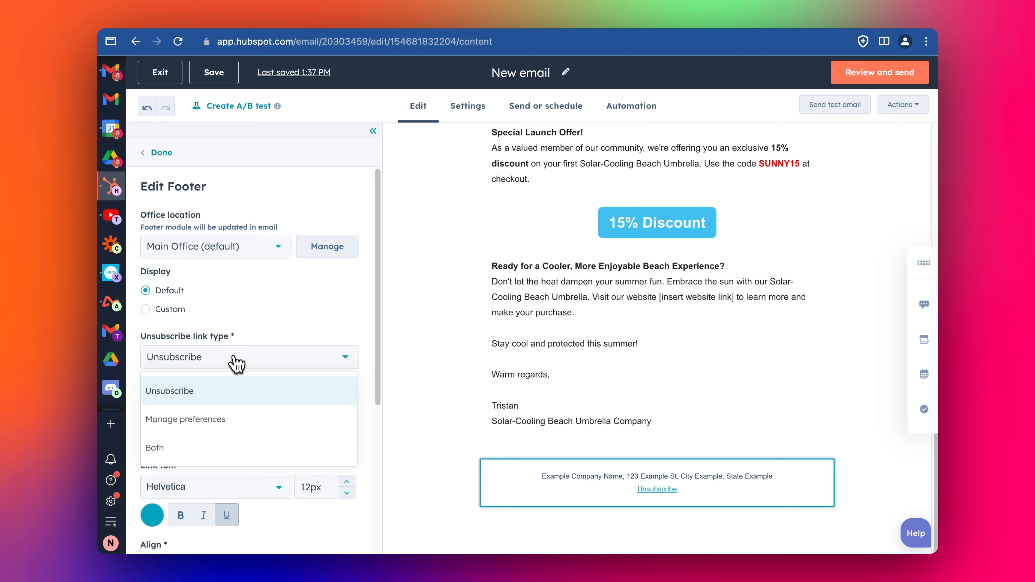
left_click(220, 391)
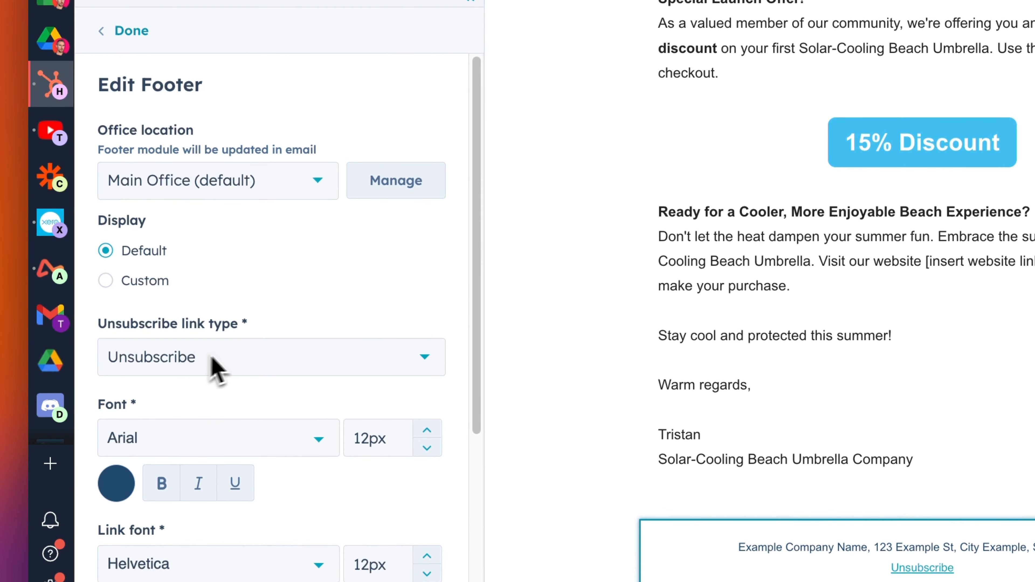
Step: Review the footer's office location options and the company and address fields of the Main Office footer details
left_click(216, 192)
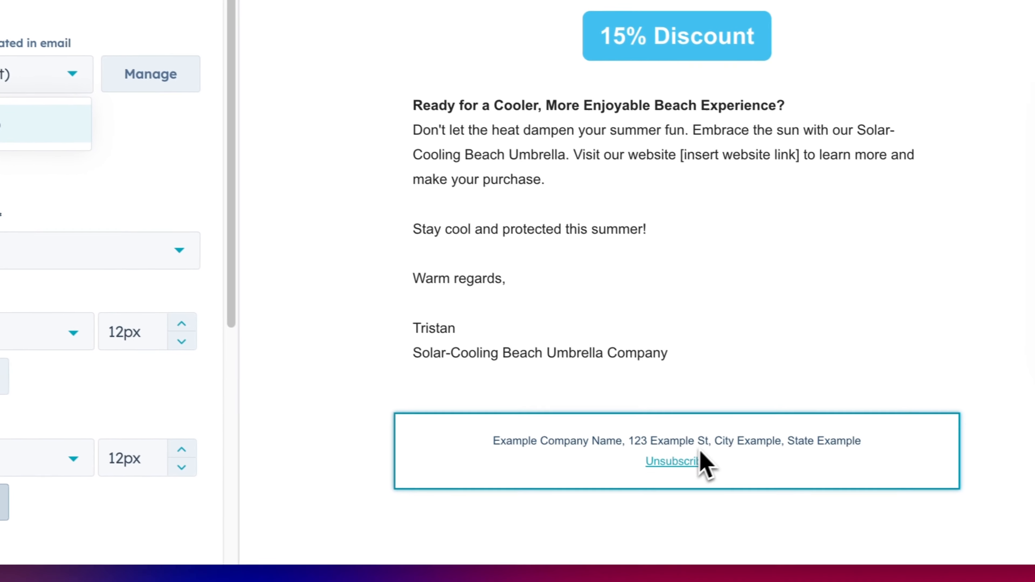
left_click(179, 167)
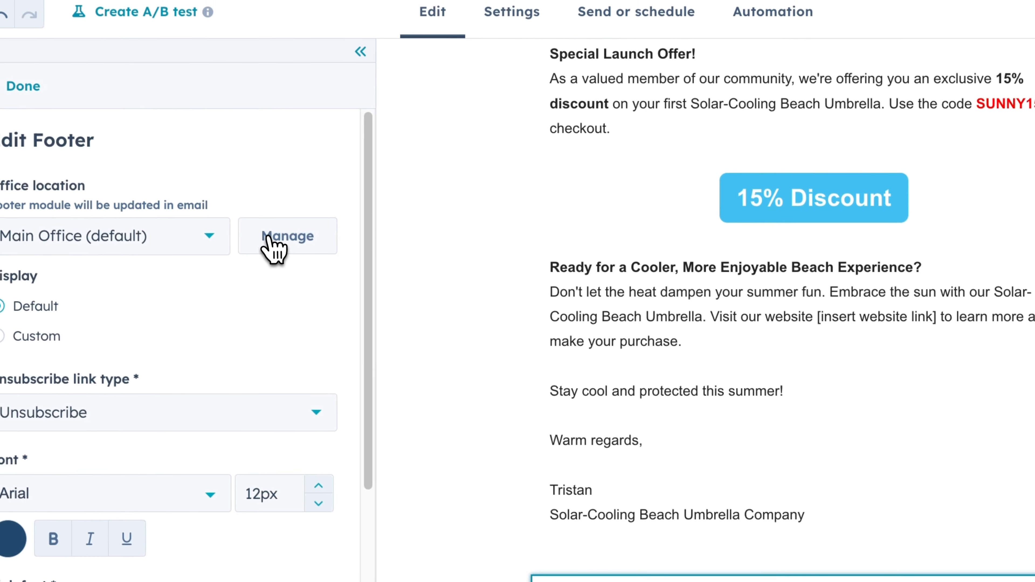
left_click(272, 245)
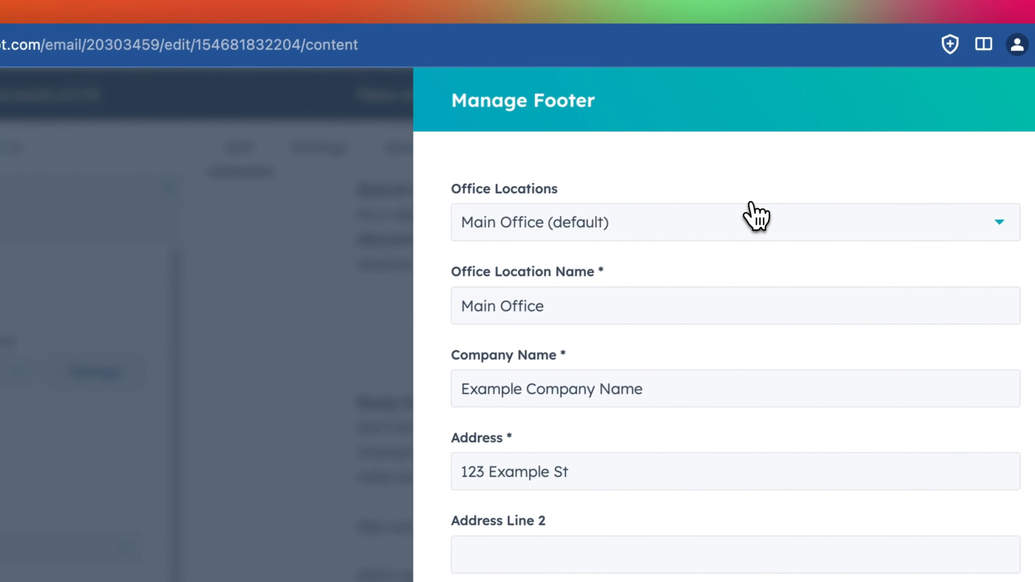
scroll(639, 198, "down", 3)
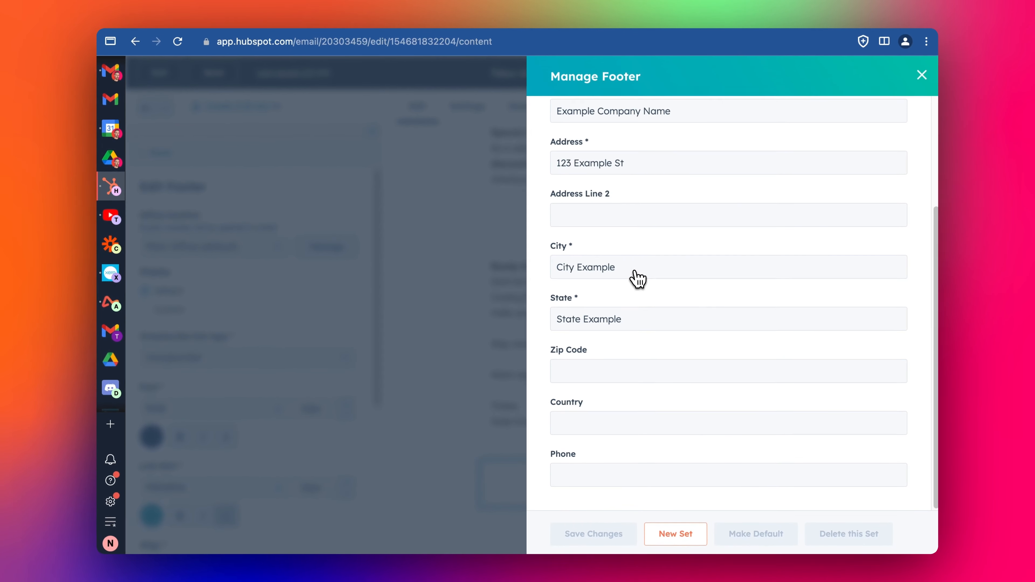
scroll(638, 277, "up", 5)
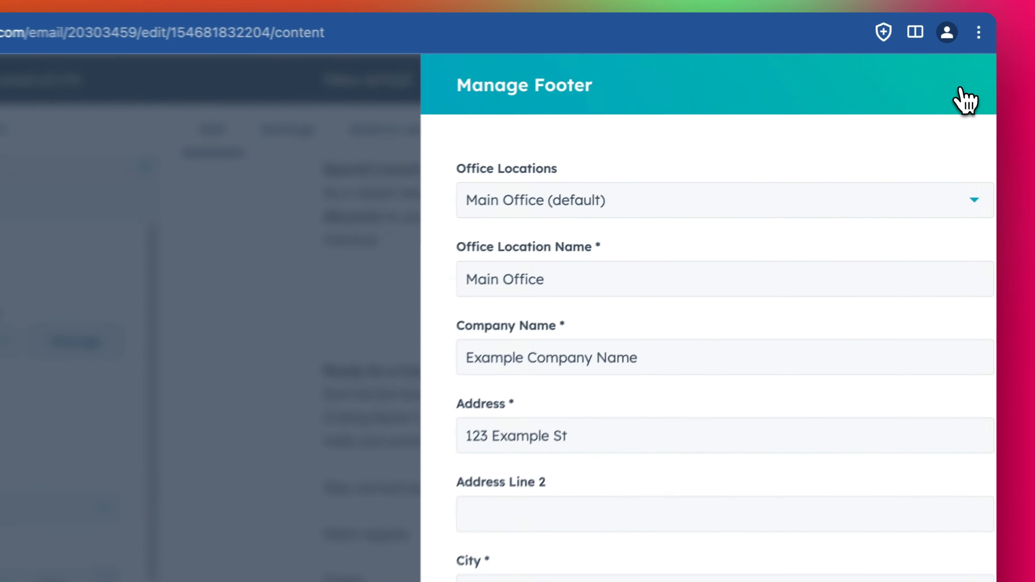
left_click(922, 75)
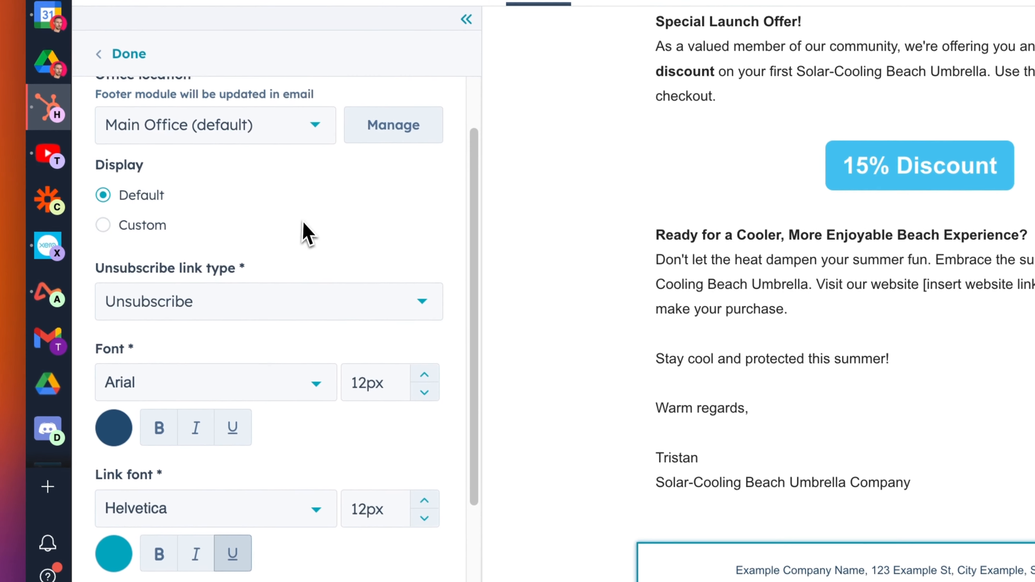
Step: Switch the footer's display to Custom and place the cursor in the custom footer text
scroll(169, 185, "up", 1)
left_click(144, 238)
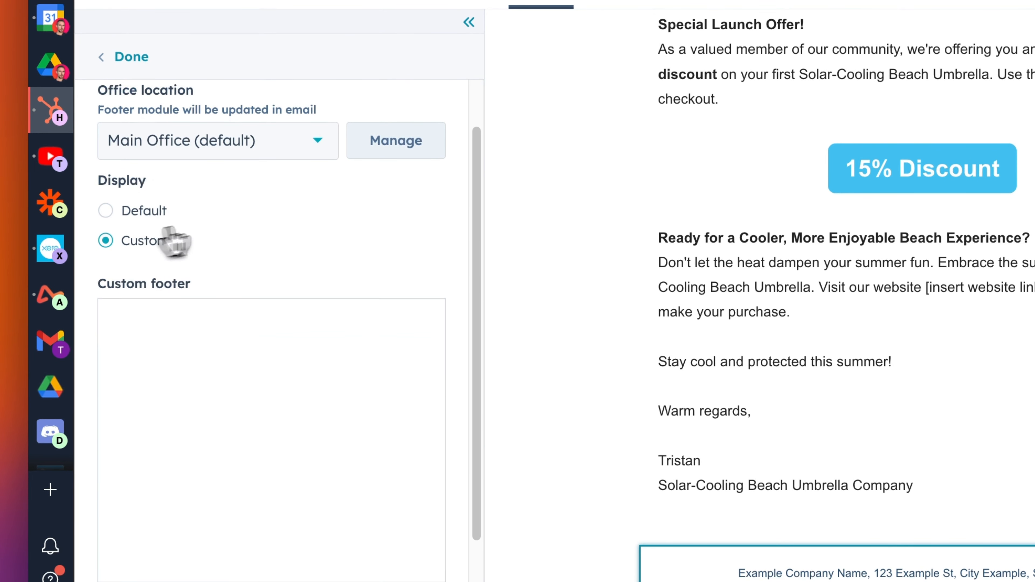
scroll(335, 284, "down", 1)
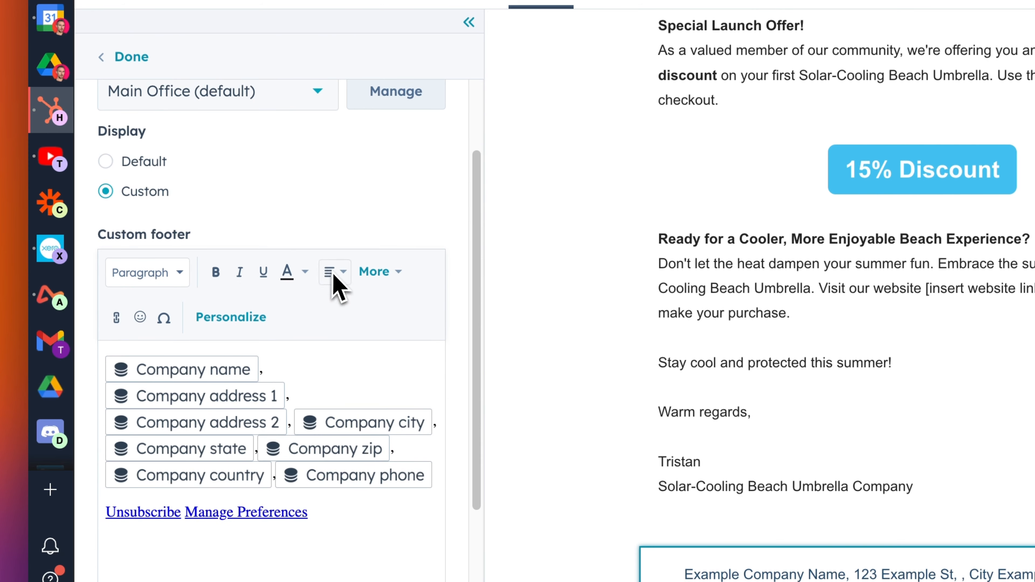
key("super+a")
left_click(378, 377)
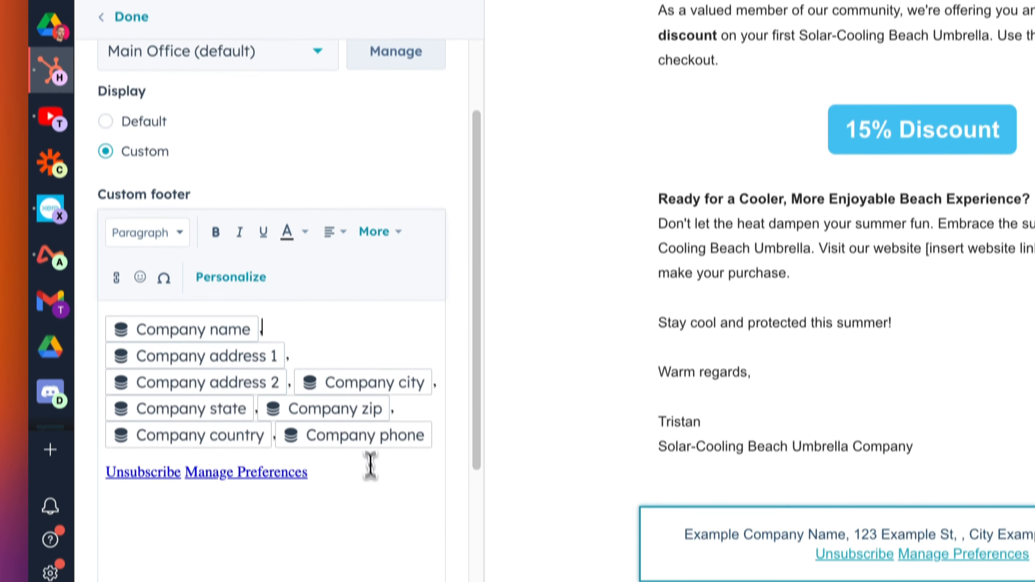
Step: Delete the Manage Preferences link from the custom footer text, keeping the Unsubscribe link
left_click(363, 520)
key("BackSpace")
key("BackSpace")
key("BackSpace")
left_click_drag(358, 453, 189, 454)
key("BackSpace")
Step: Select all of the custom footer text and reduce its font size
left_click(269, 452)
key("super+a")
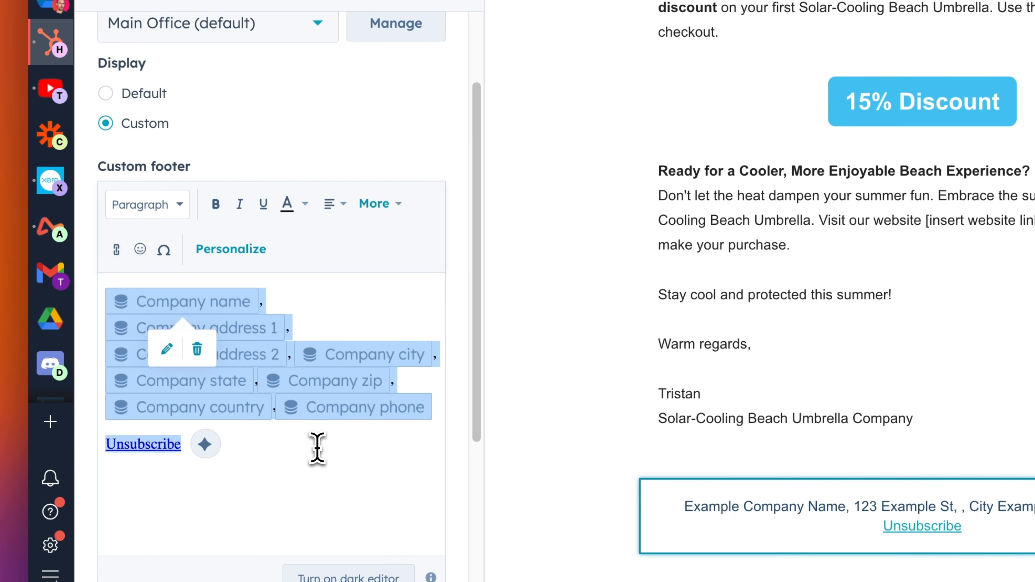
left_click(160, 211)
left_click(157, 250)
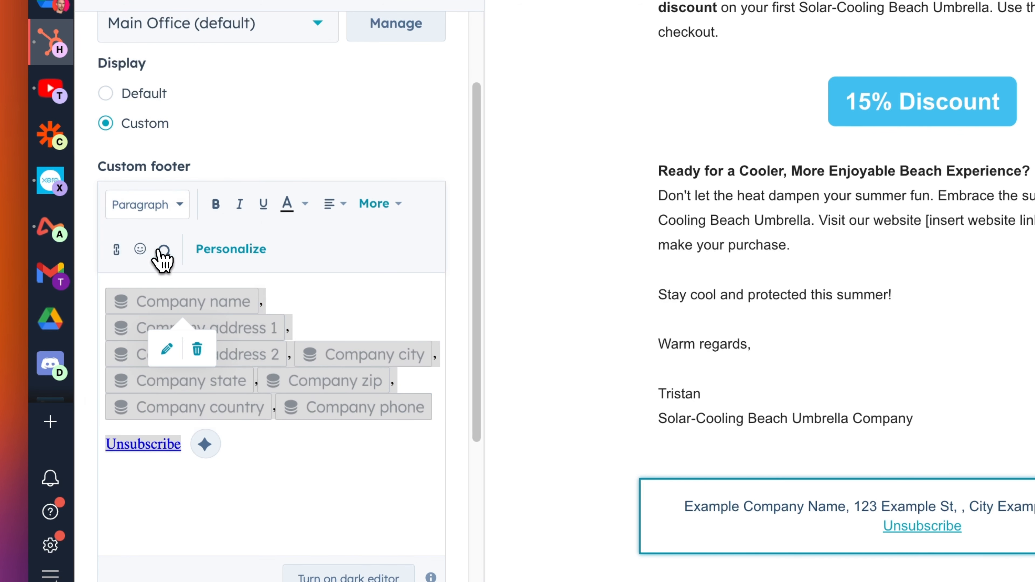
left_click(375, 204)
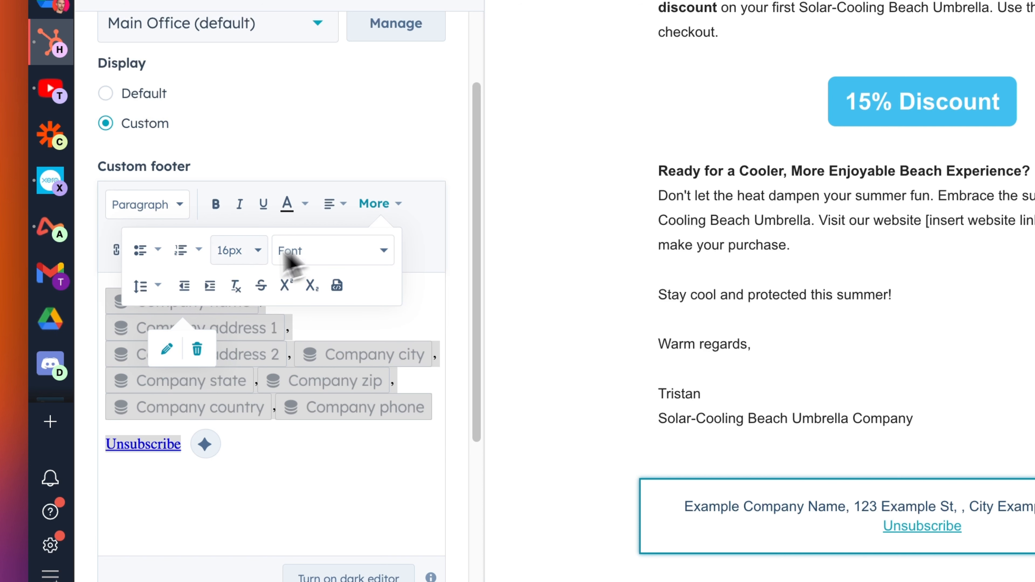
left_click(248, 256)
scroll(254, 295, "up", 3)
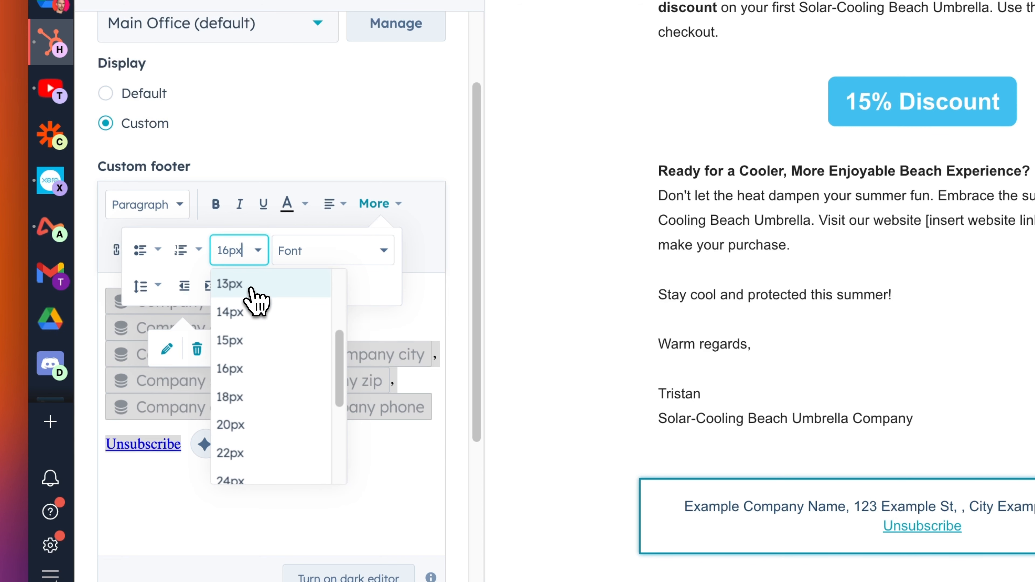
left_click(251, 288)
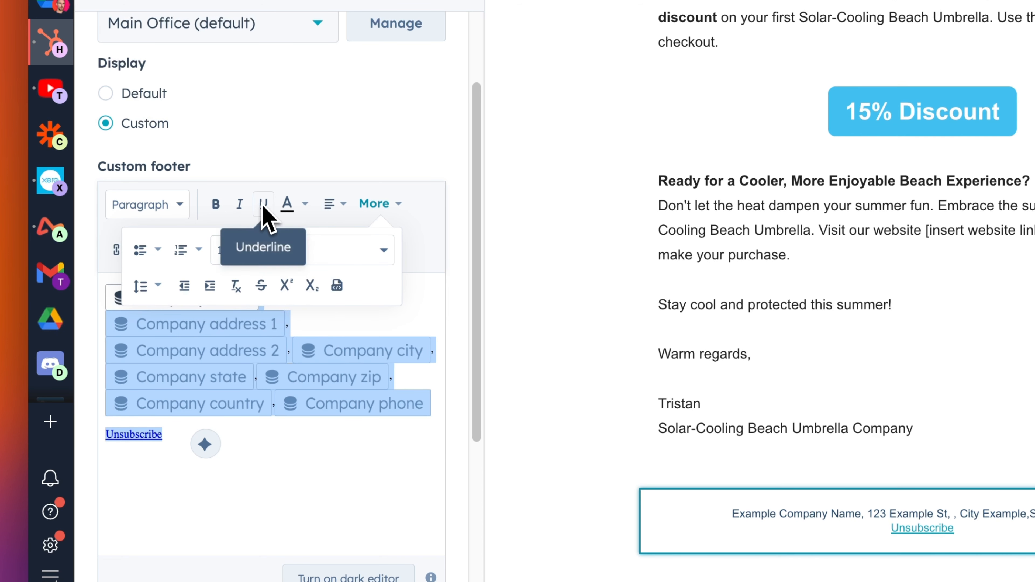
Step: Change the selected custom footer text and its Unsubscribe link to dark grey, and deselect the text
left_click(304, 203)
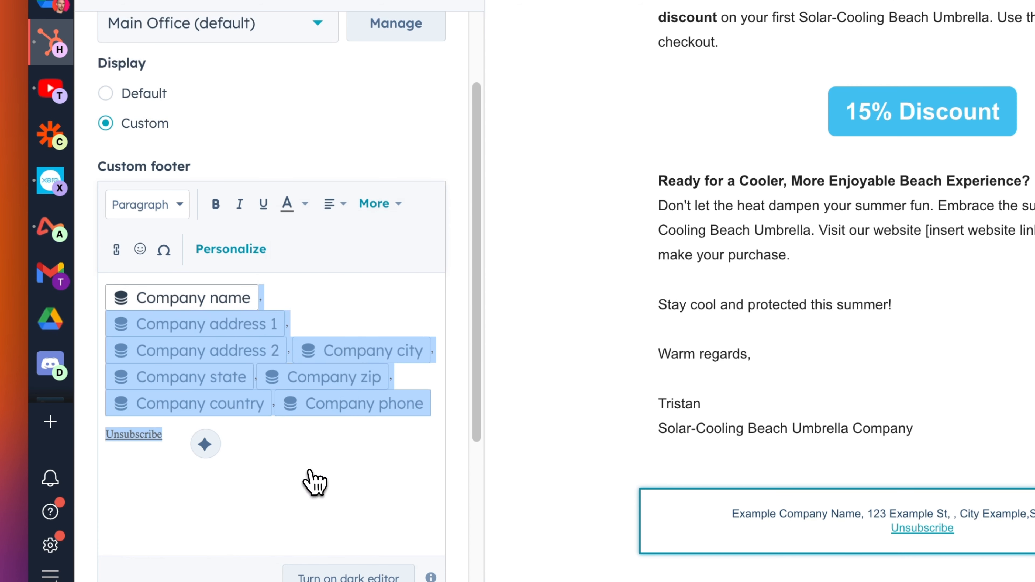
left_click(308, 463)
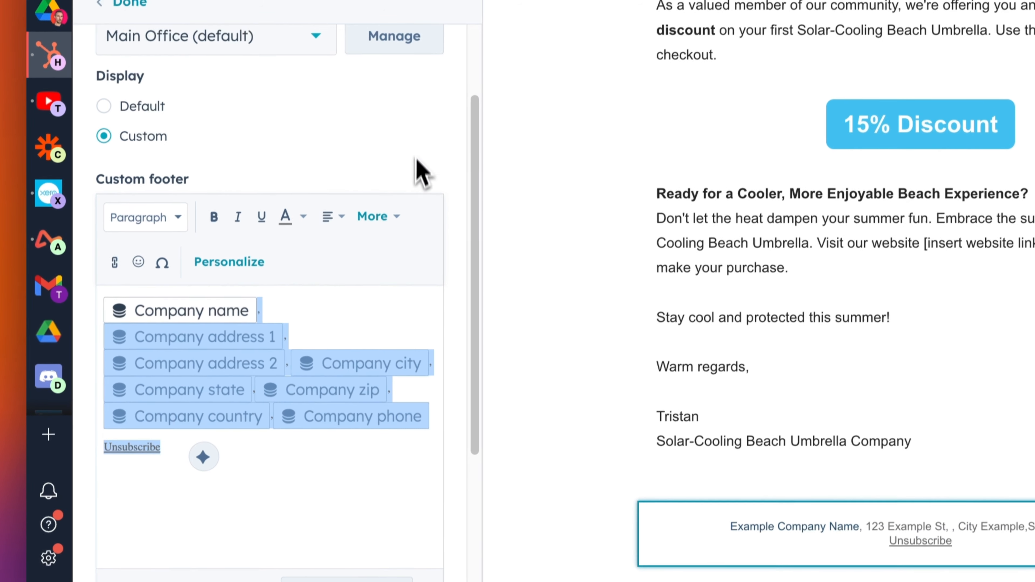
left_click(417, 130)
left_click(360, 485)
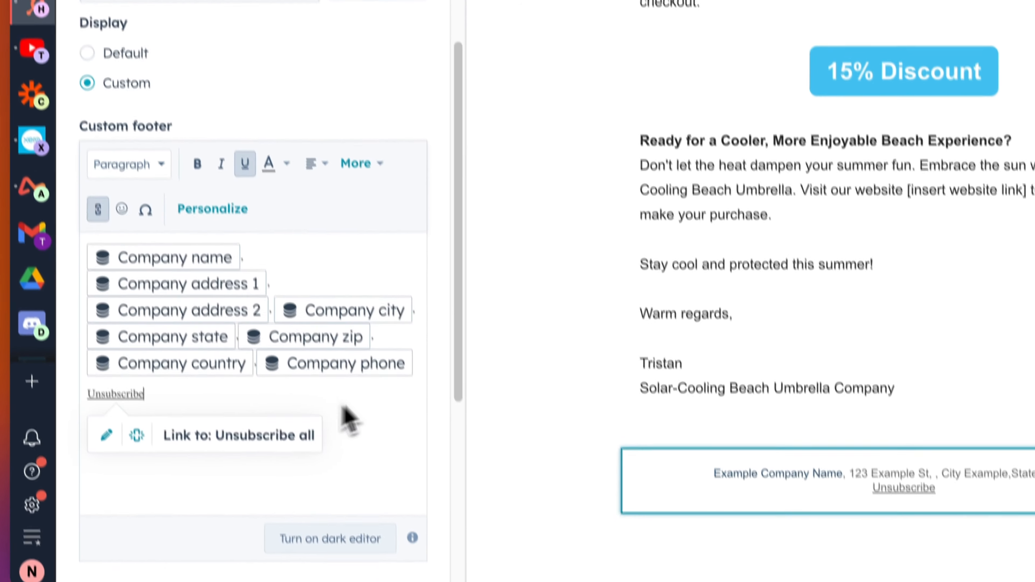
Step: Remove the Company phone and Company zip tokens and their separating commas from the custom footer
left_click(436, 433)
key("BackSpace")
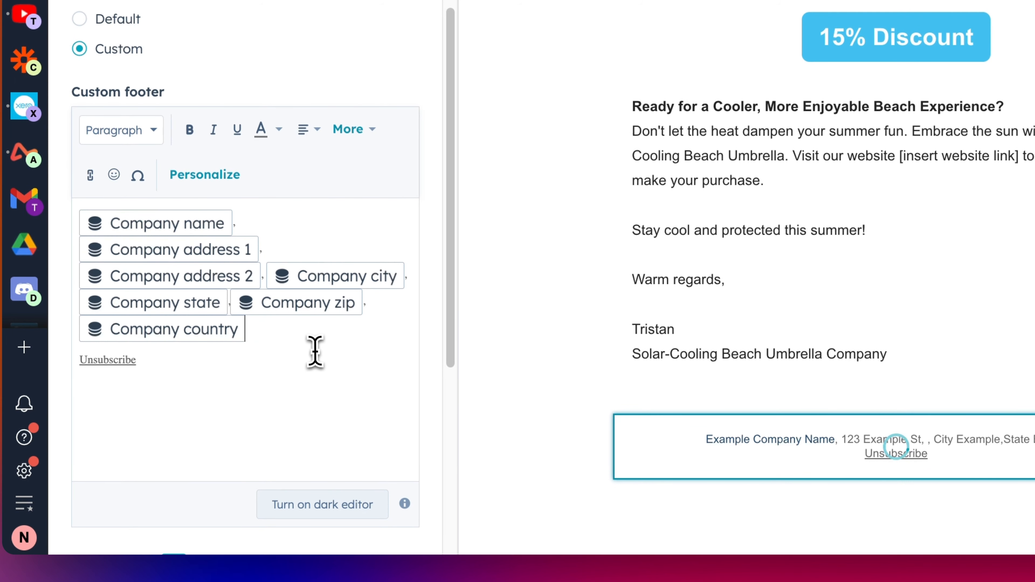
key("BackSpace")
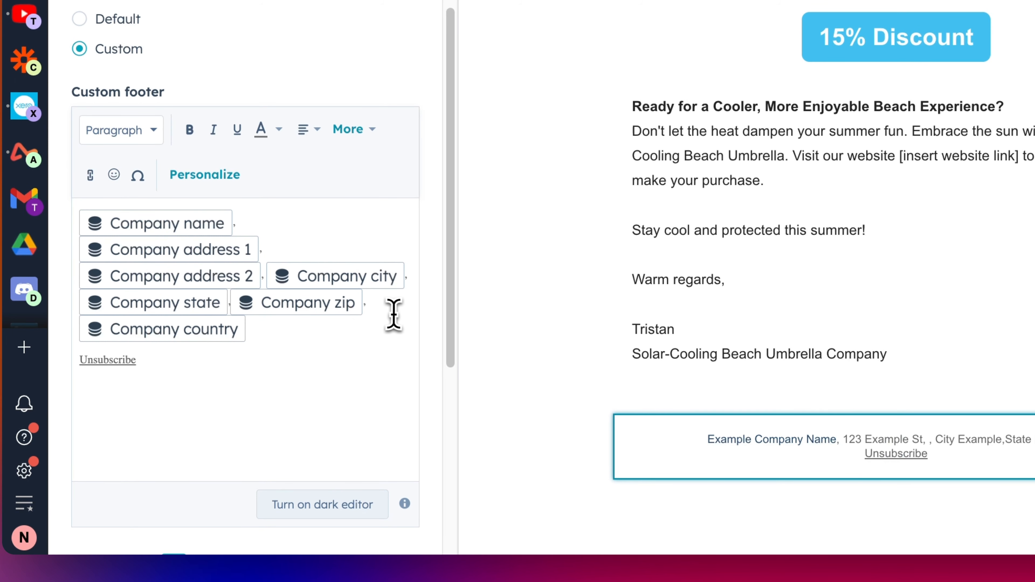
key("BackSpace")
key("BackSpace")
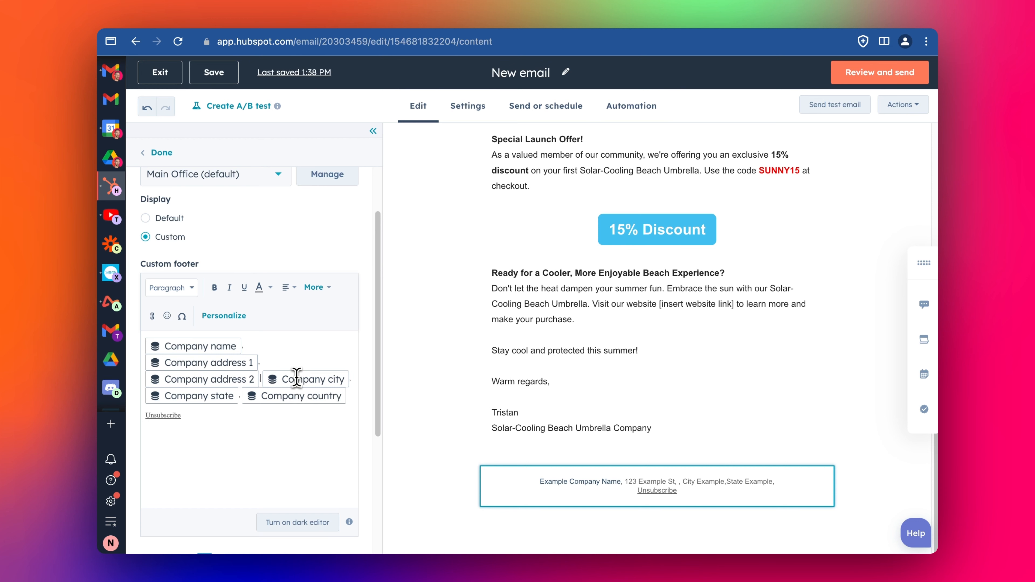
scroll(289, 352, "down", 1)
scroll(293, 298, "up", 3)
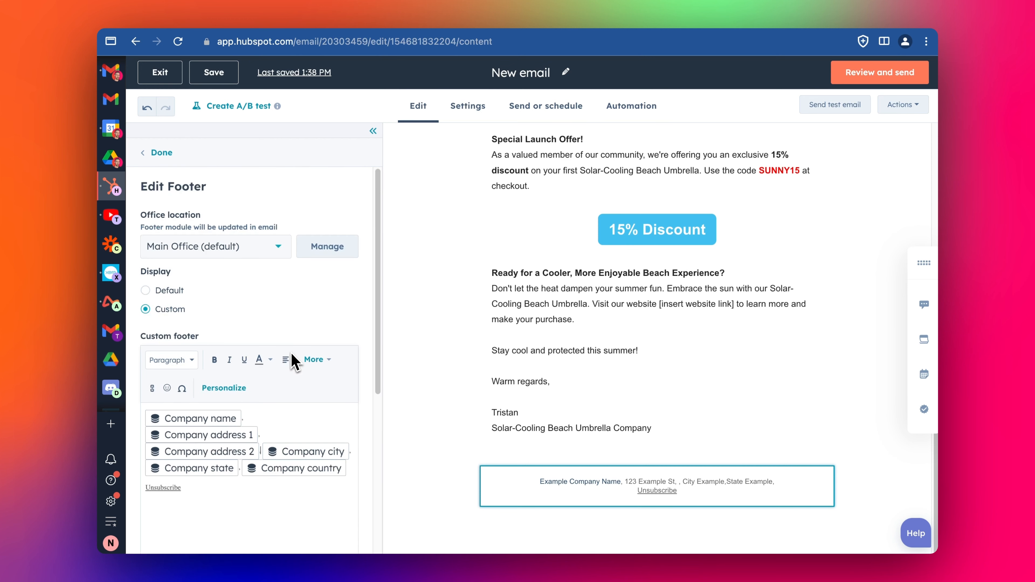
scroll(294, 358, "down", 5)
Step: Look over the email's sender and subject settings and return to the email content editor
left_click(468, 106)
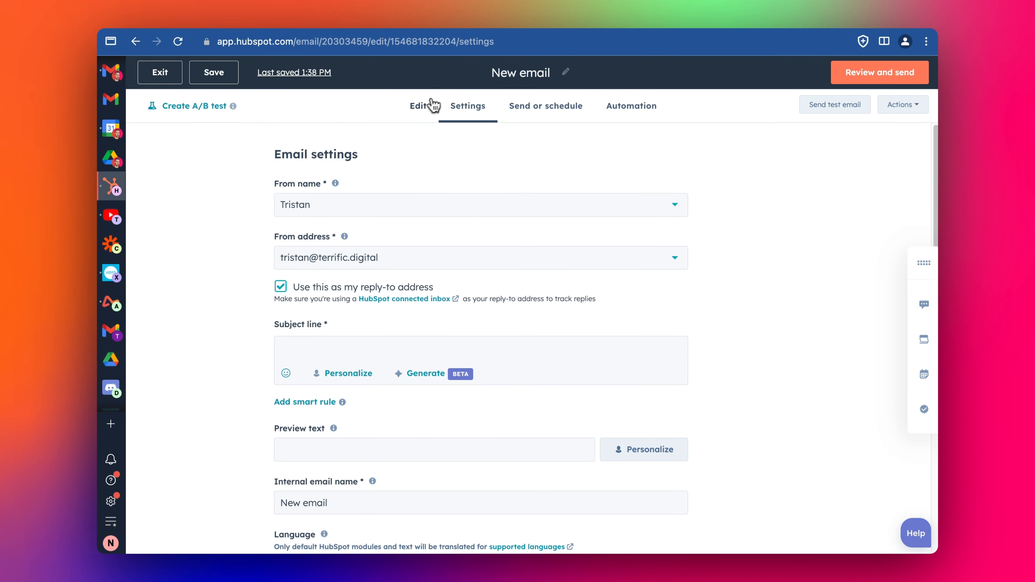
left_click(428, 105)
left_click(482, 114)
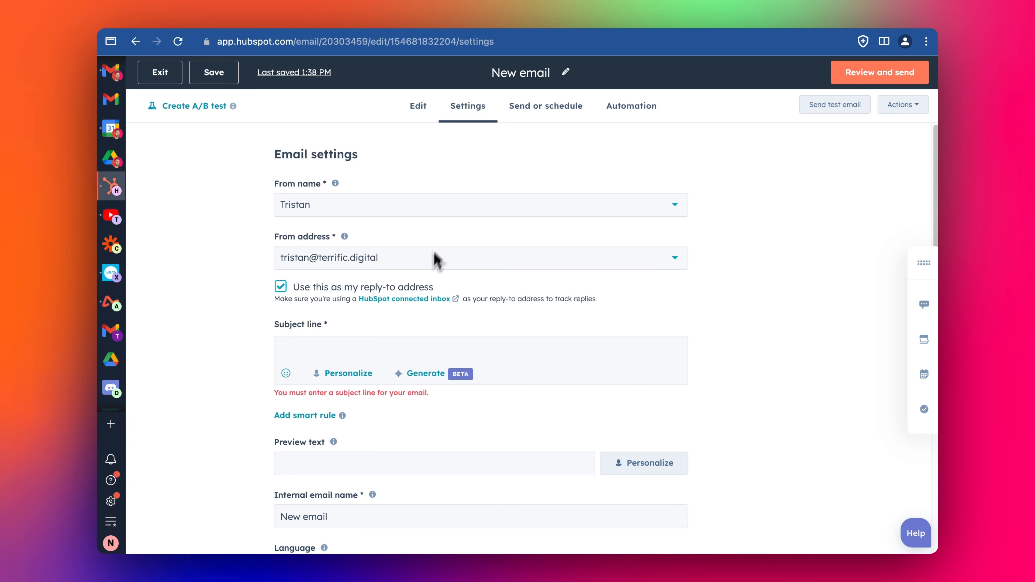
left_click(415, 108)
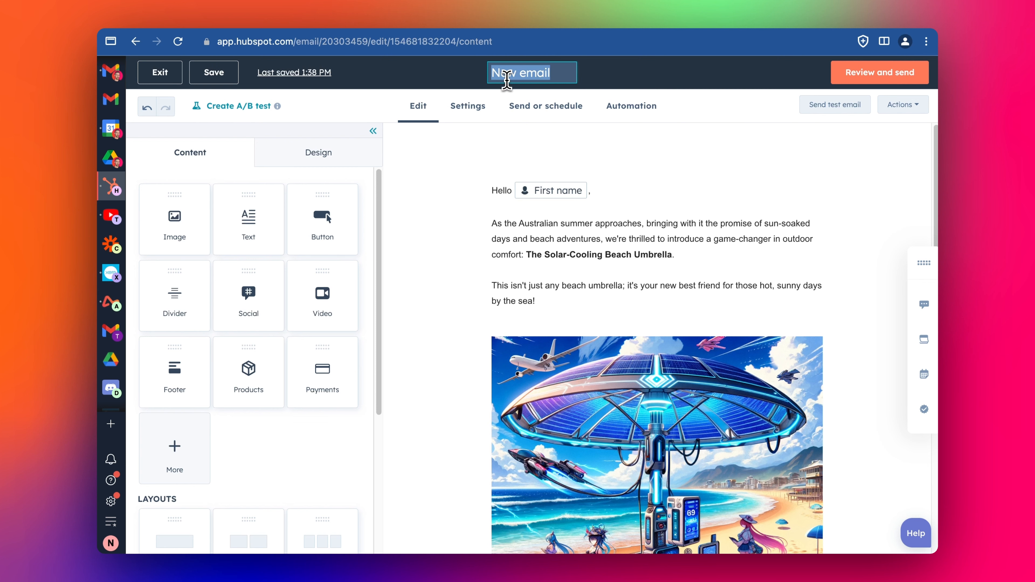
Step: Rename the email as "24-01 | Promo Email for Solar Cooling Umbrella"
type("24-01")
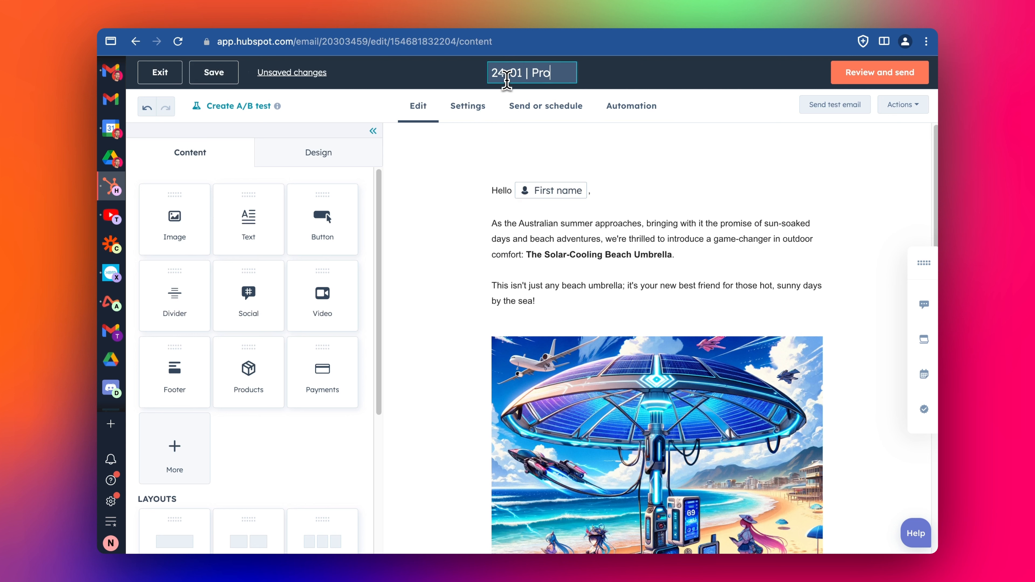
type("| Promot")
key("BackSpace")
type("Email ")
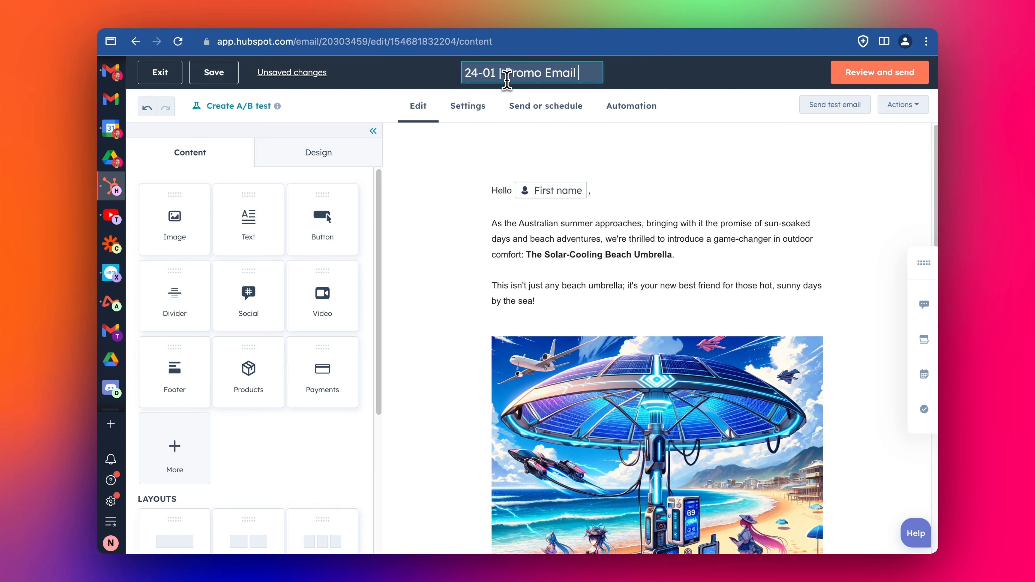
type("for Solar Coo")
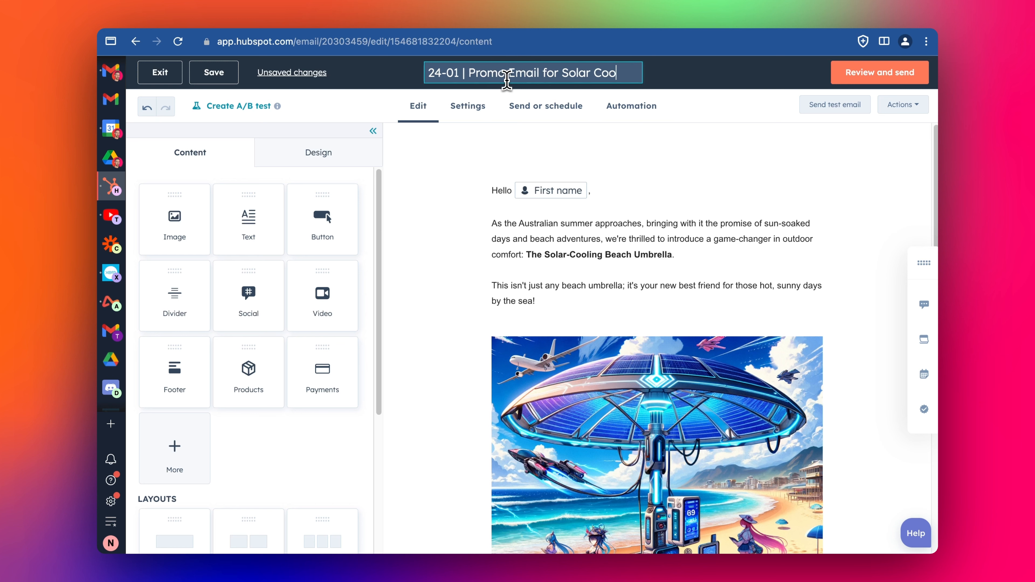
type("ling Um")
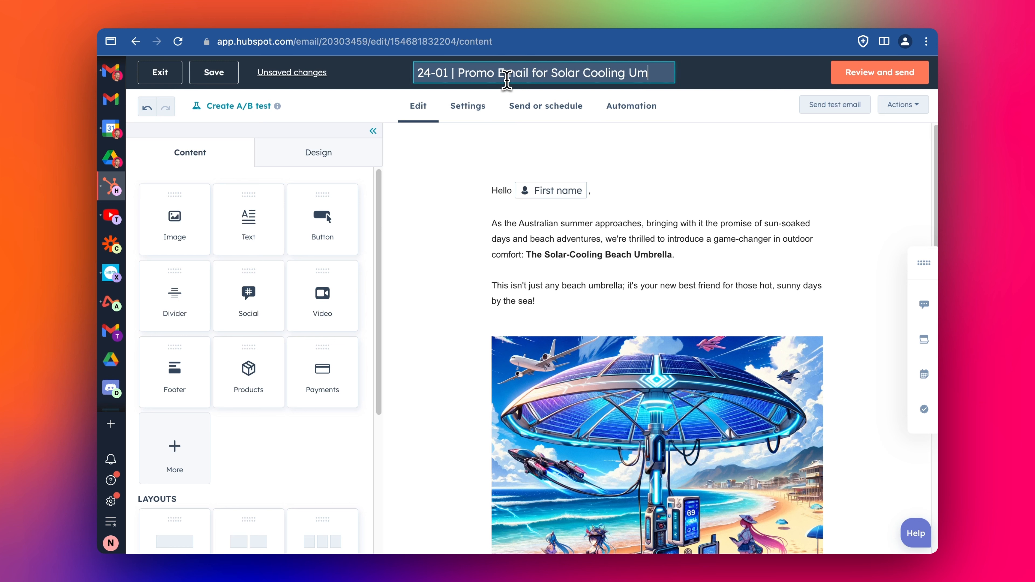
type("brella")
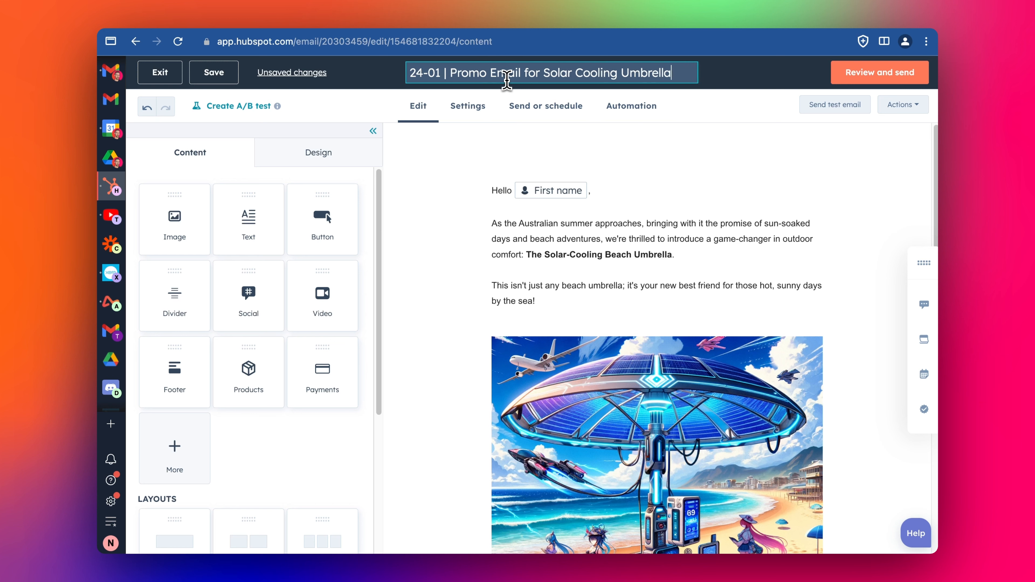
key("Return")
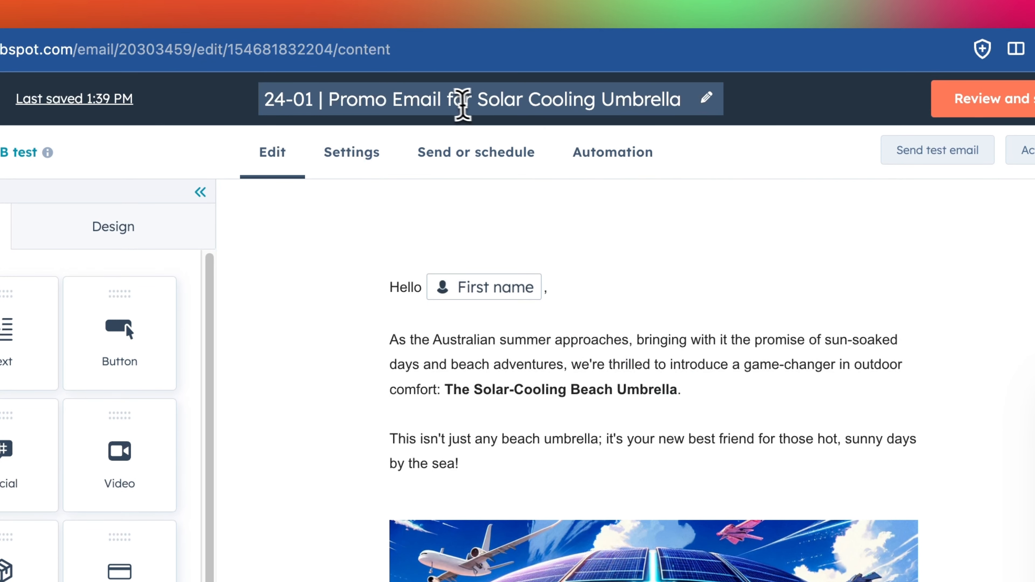
Step: Insert the number 1 after "Promo Email" in the email name and open the email settings
left_click(463, 105)
type("1")
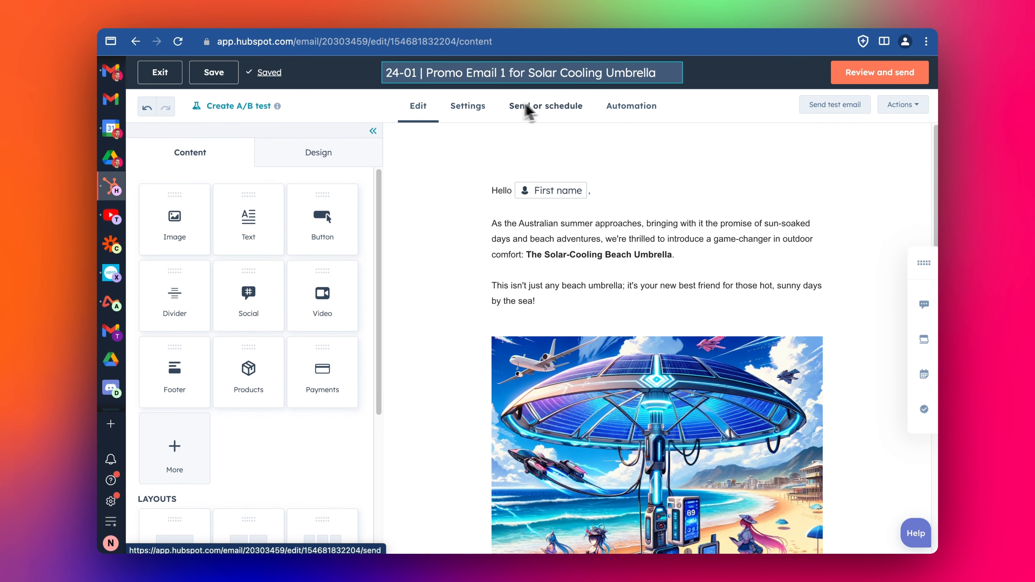
scroll(619, 224, "down", 3)
scroll(612, 201, "up", 3)
left_click(472, 106)
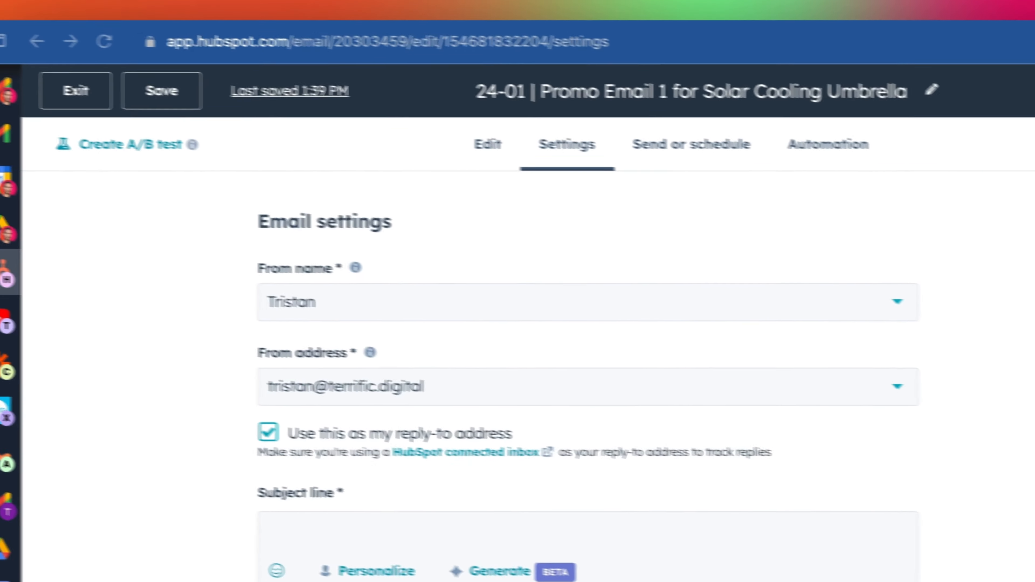
Step: Switch to the ChatGPT conversation about the umbrella and copy the promo email's subject text, including its emojis
left_click(210, 15)
left_click(603, 359)
scroll(591, 399, "up", 15)
scroll(589, 401, "up", 1)
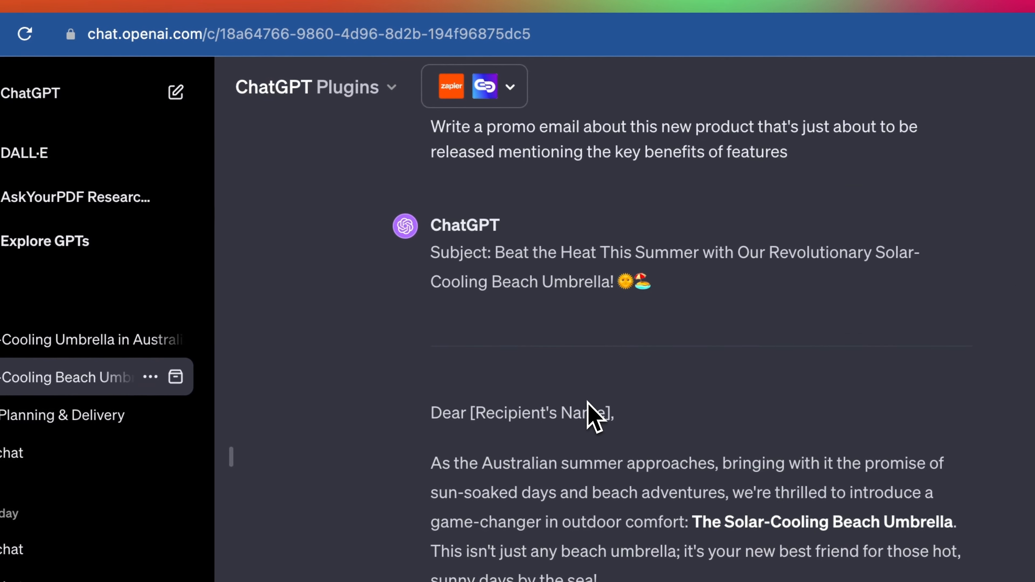
left_click_drag(516, 267, 641, 317)
key("super+c")
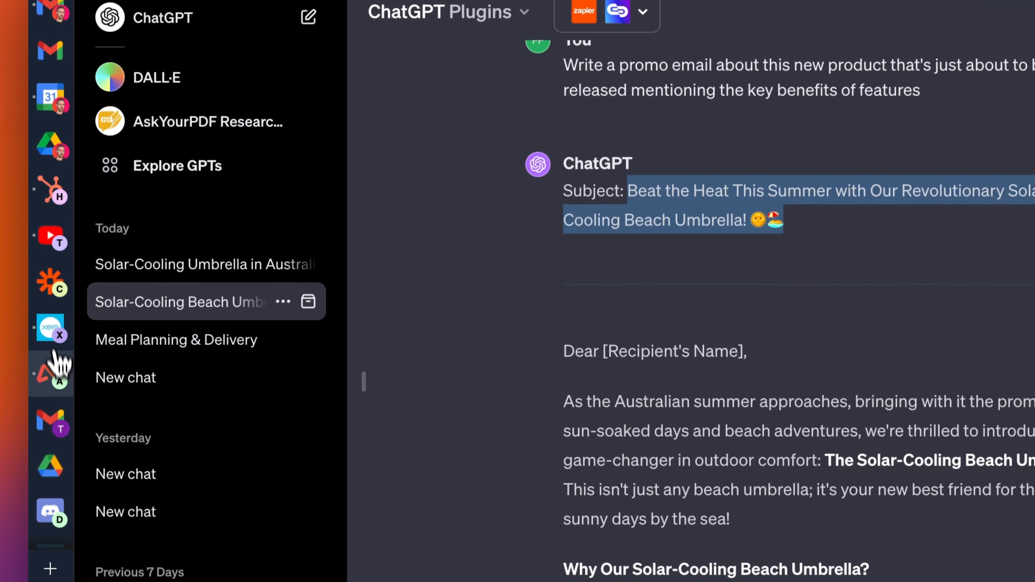
Step: Return to HubSpot and paste "Beat the Heat This Summer with Our Revolutionary Solar-Cooling Beach Umbrella! 🌞🏖️" as the subject line
left_click(51, 190)
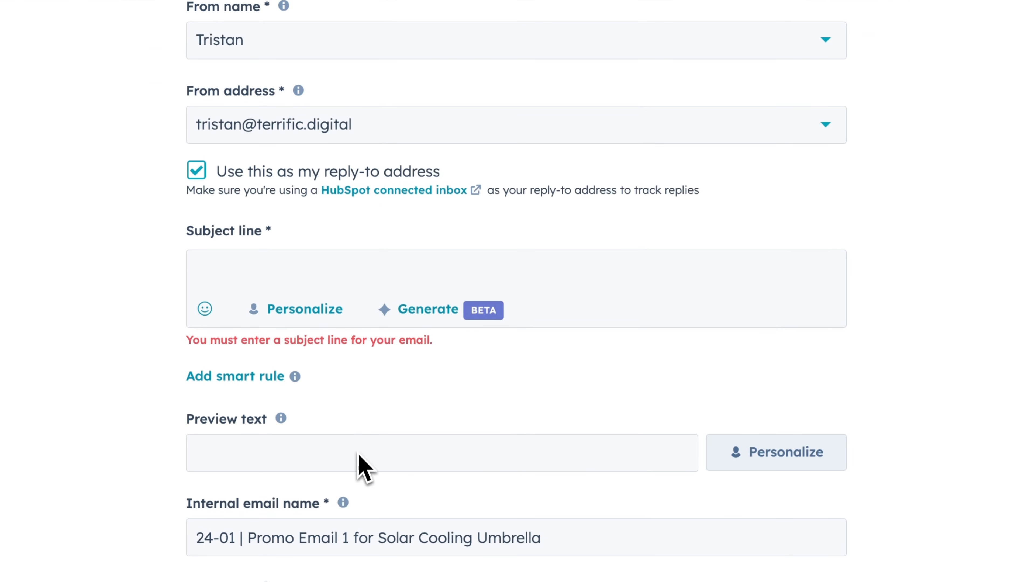
left_click(271, 265)
key("super+v")
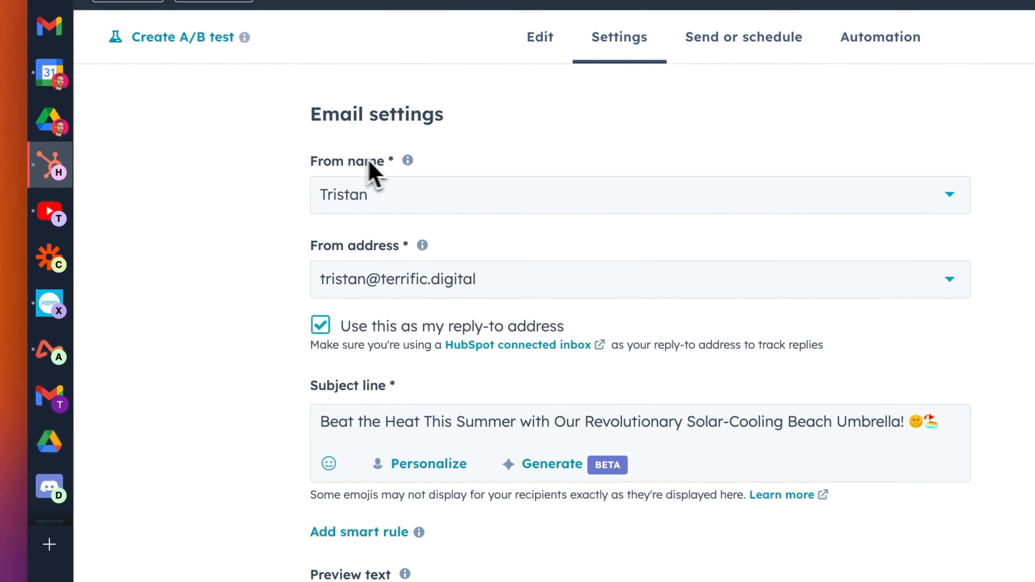
Step: Examine the available sender names and sender addresses, and look over the subject and preview text settings
left_click(371, 195)
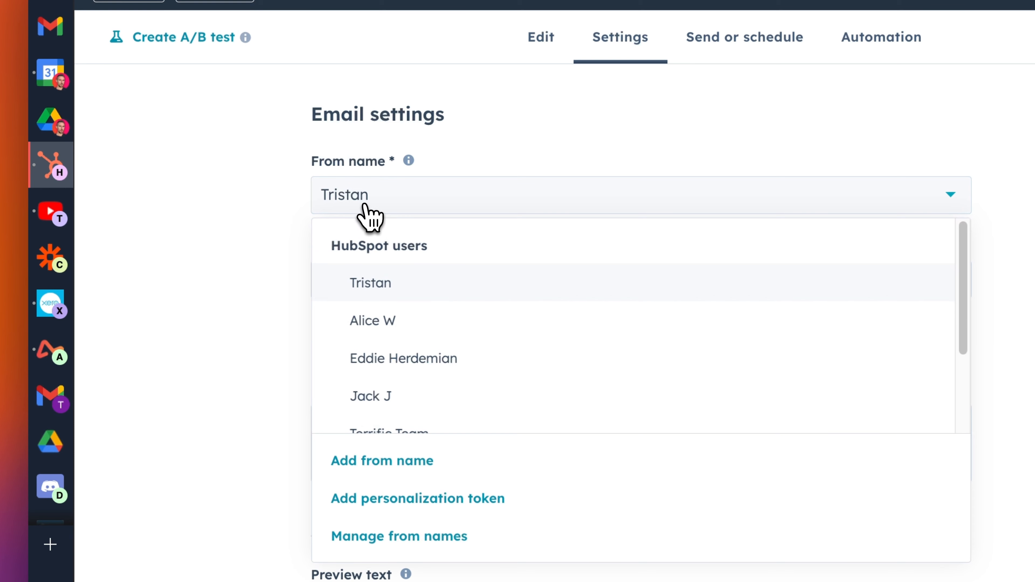
left_click(372, 203)
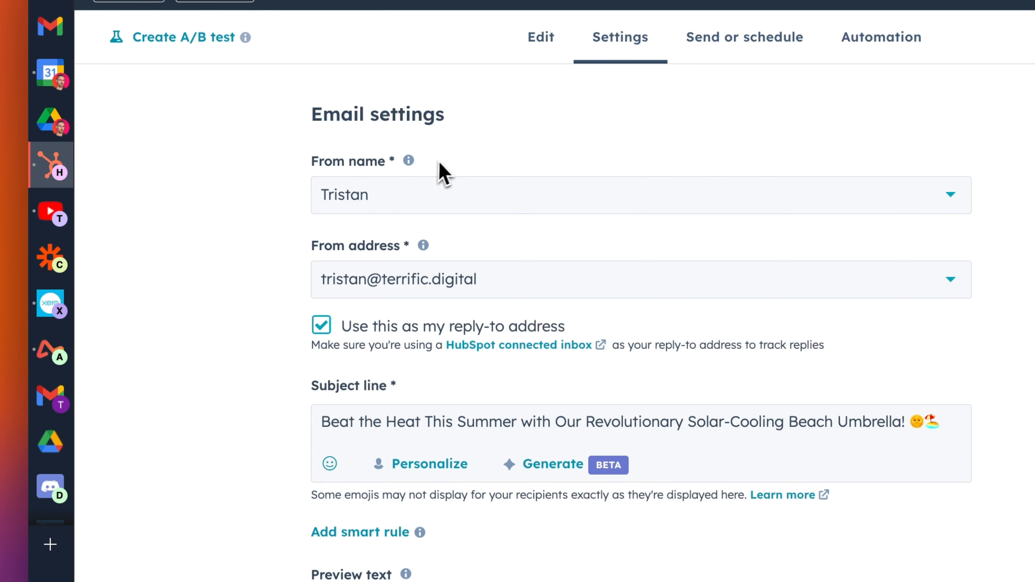
left_click(375, 201)
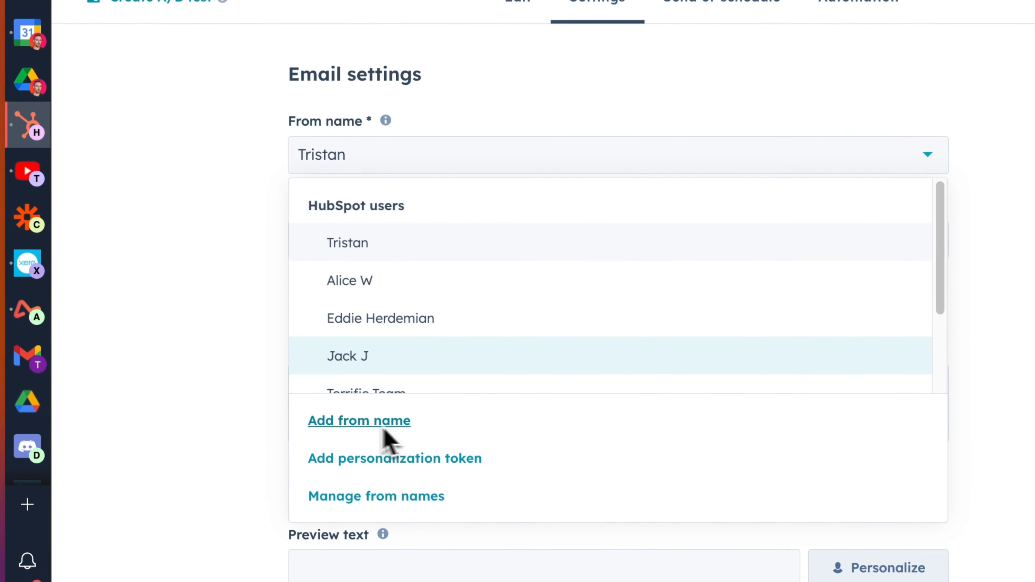
left_click(232, 345)
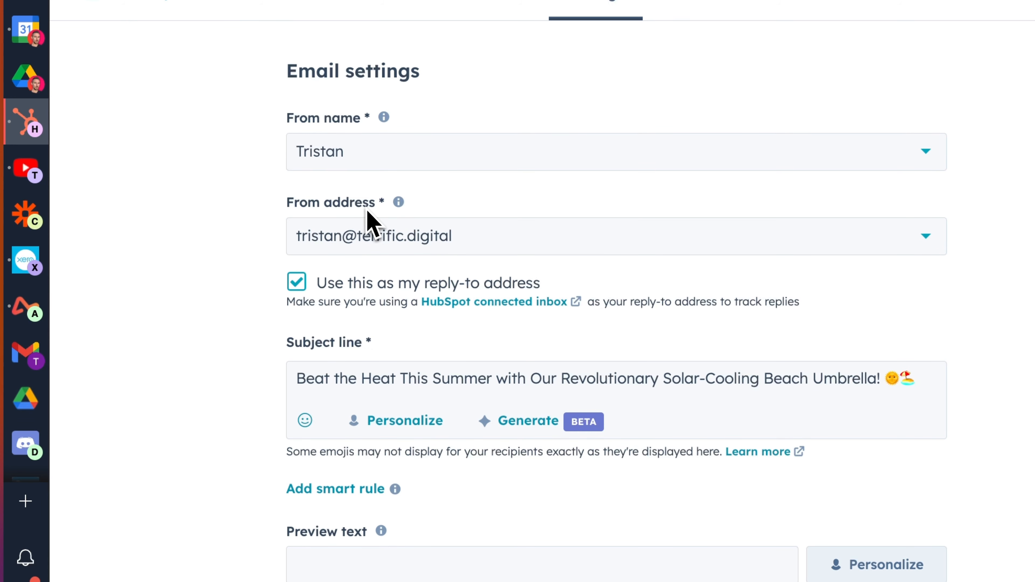
left_click(404, 257)
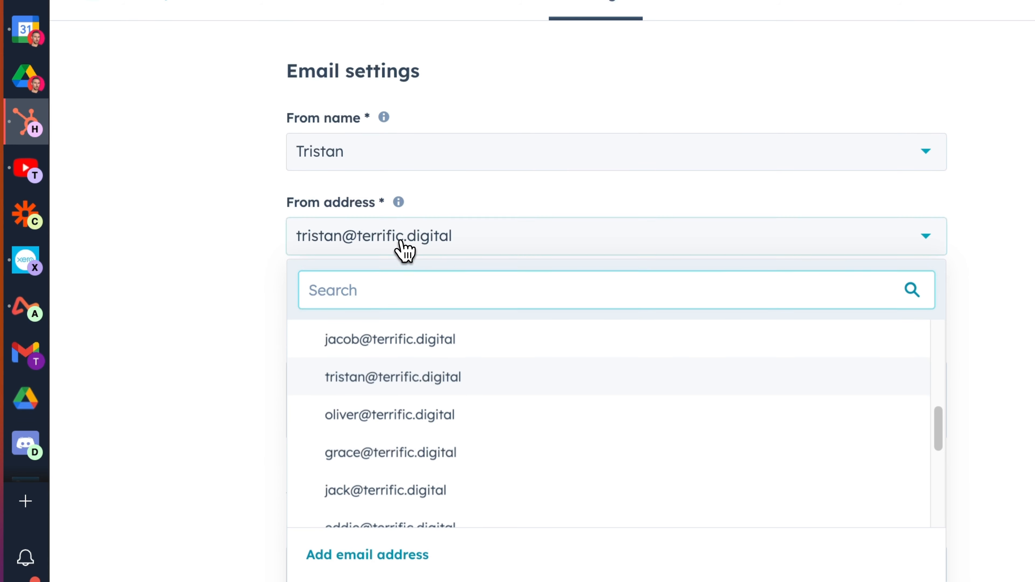
left_click(400, 240)
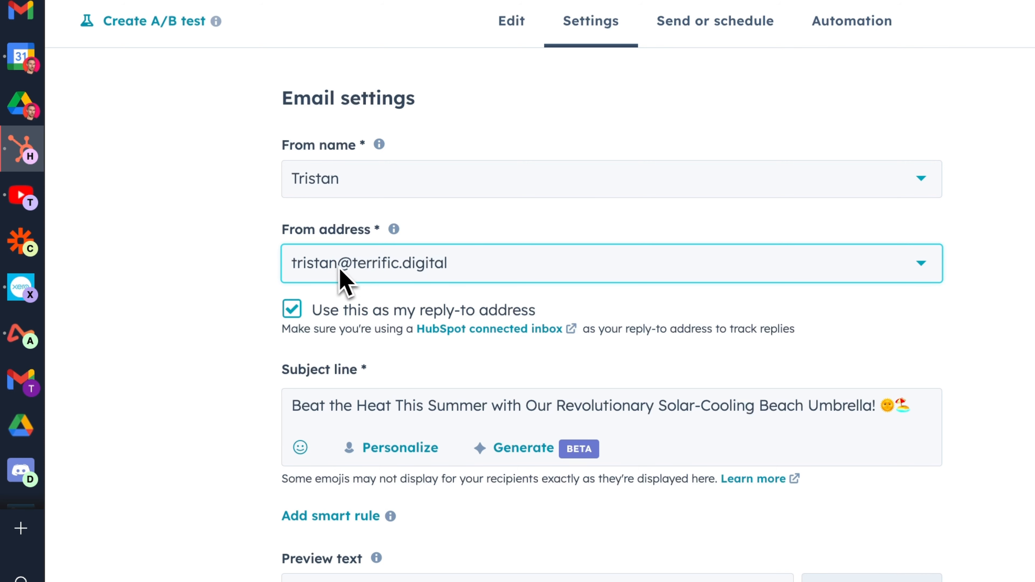
scroll(387, 335, "down", 4)
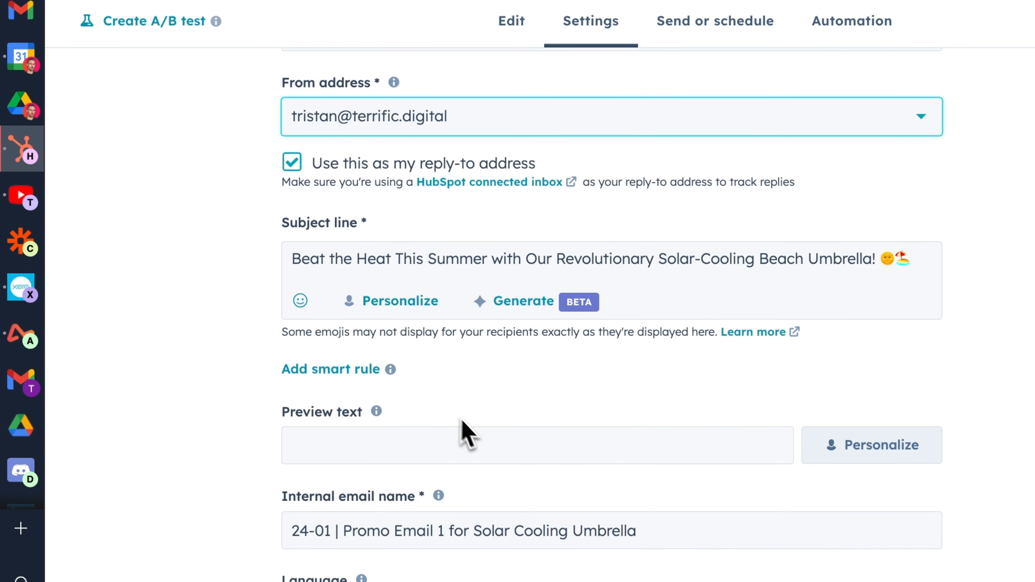
scroll(469, 424, "down", 1)
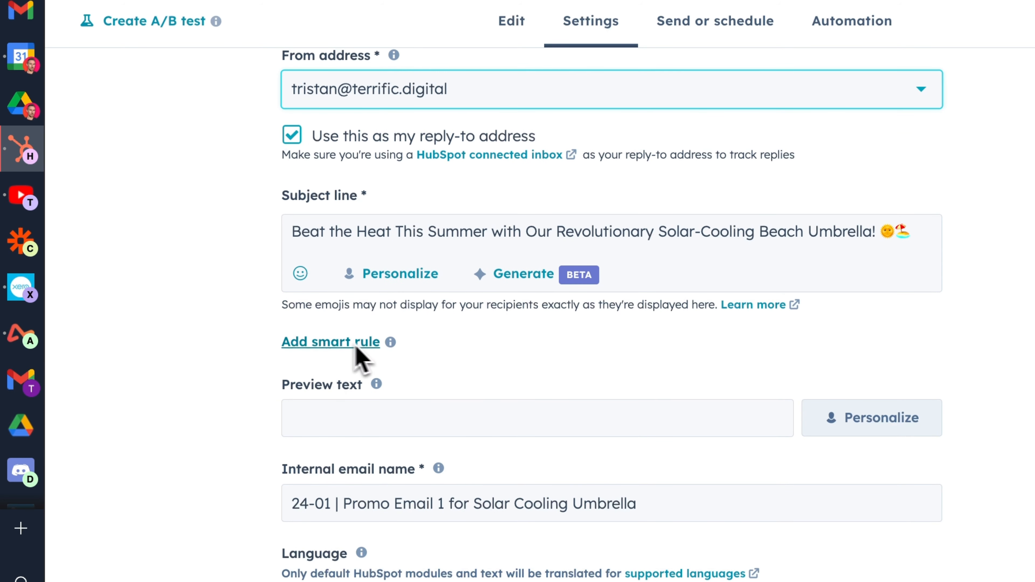
scroll(344, 355, "up", 5)
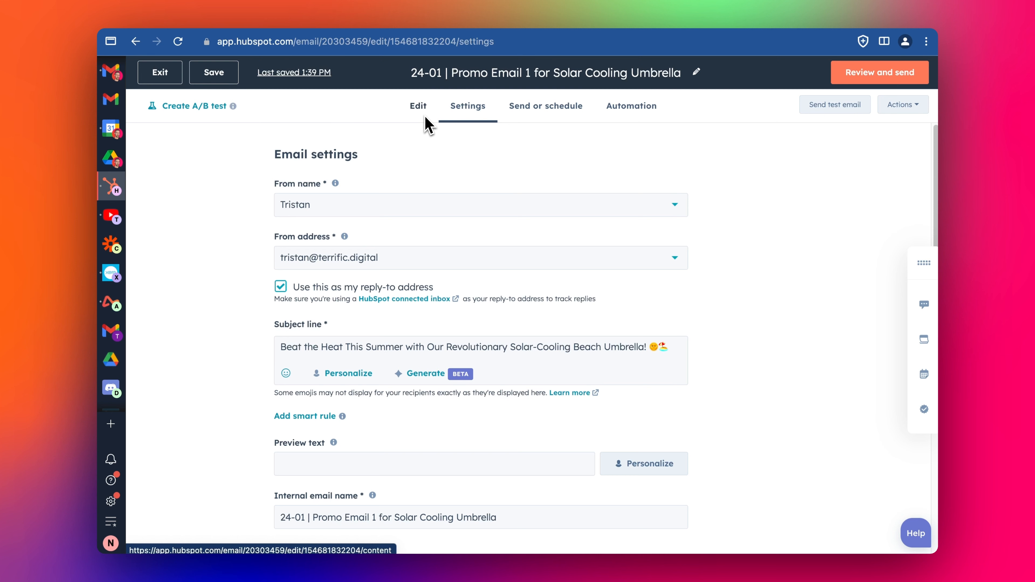
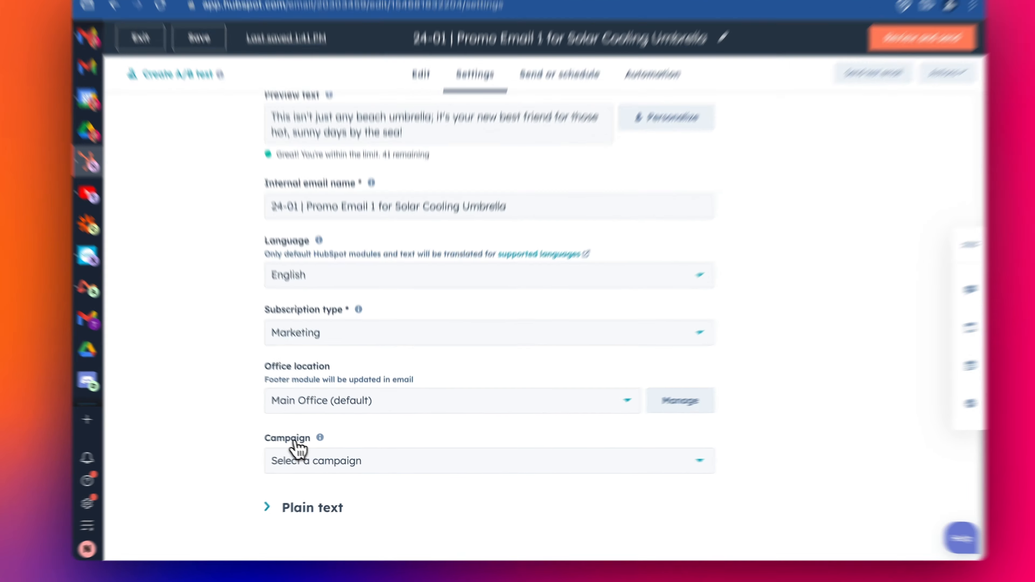
Step: Start a new campaign from the email's campaign setting and name it "24-01 | Umbrella Promo"
left_click(295, 460)
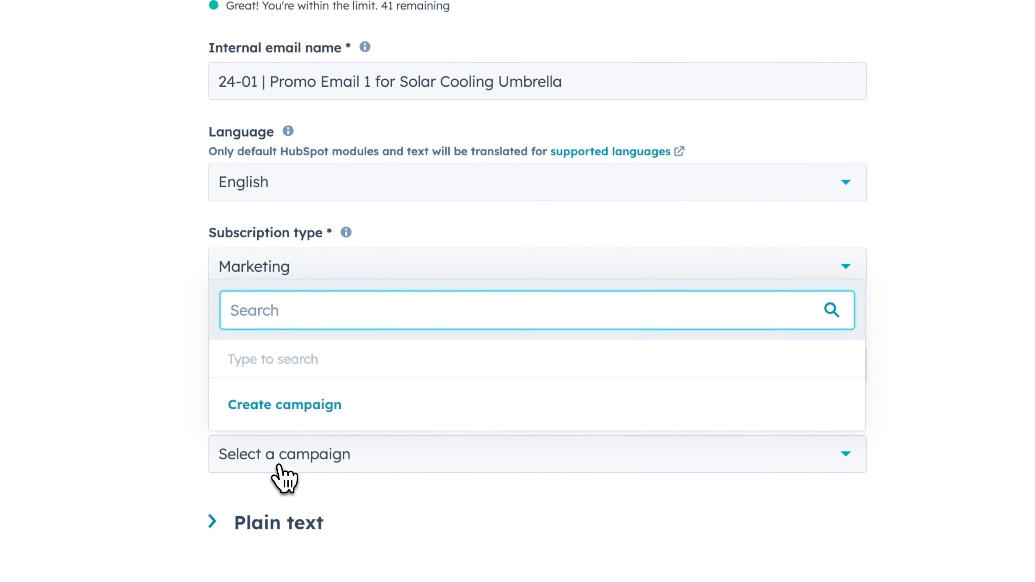
left_click(275, 406)
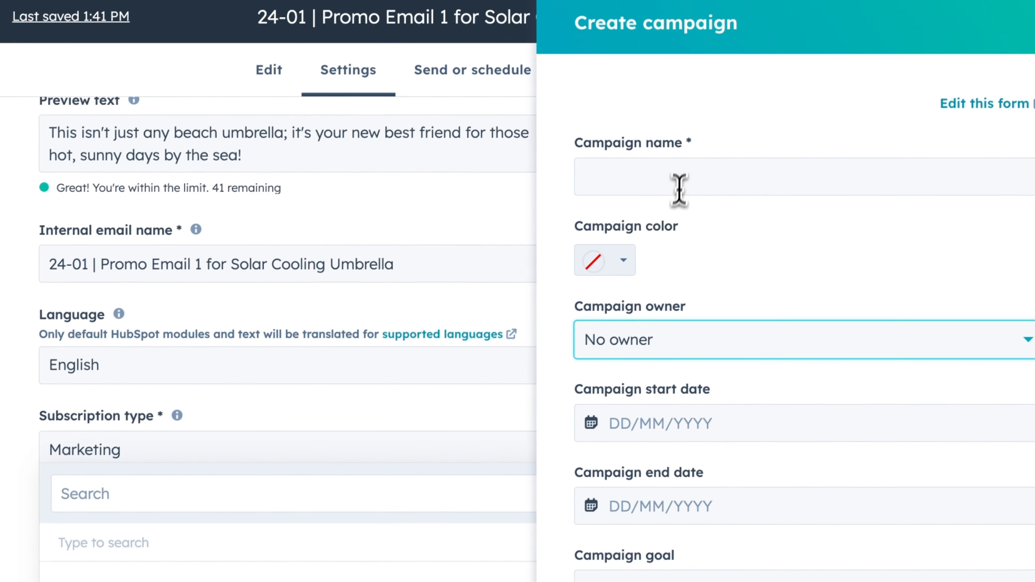
left_click(686, 180)
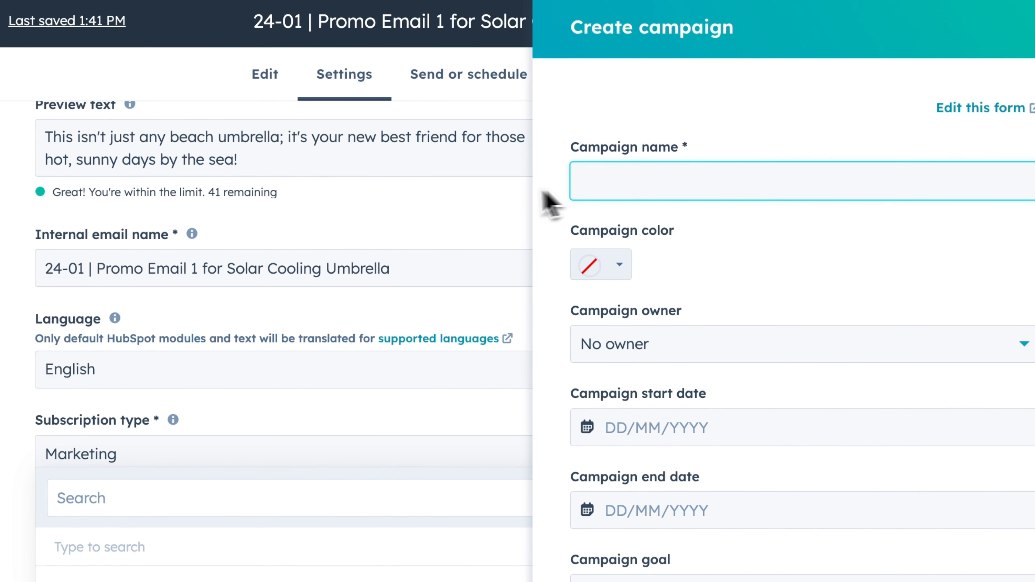
type("24-01 Promo")
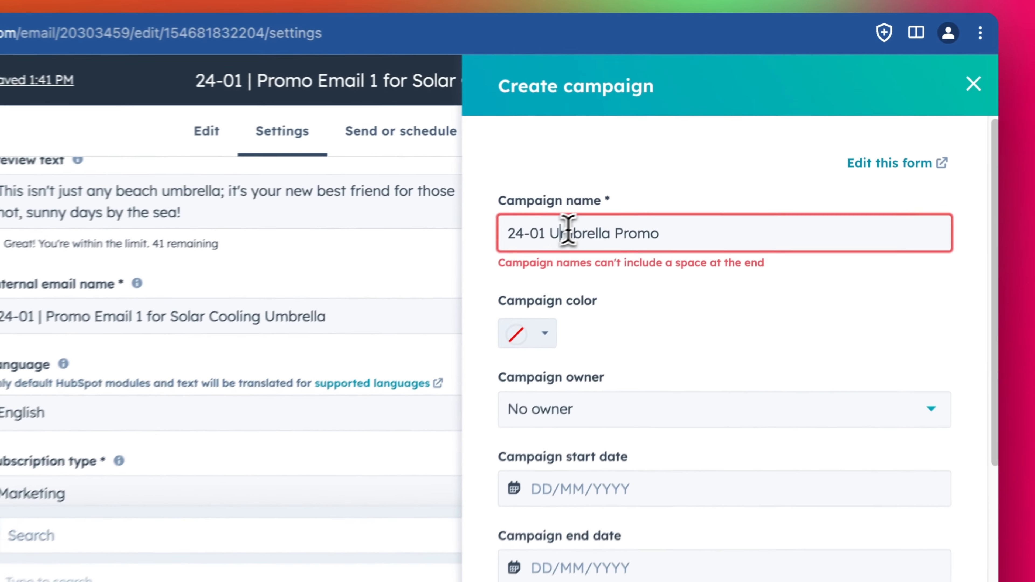
key("BackSpace")
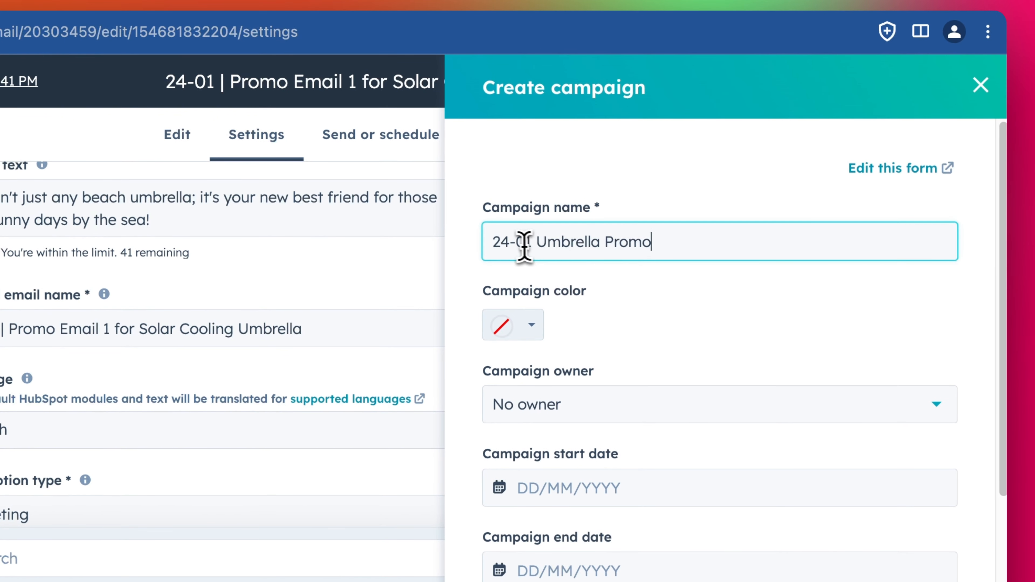
type("|")
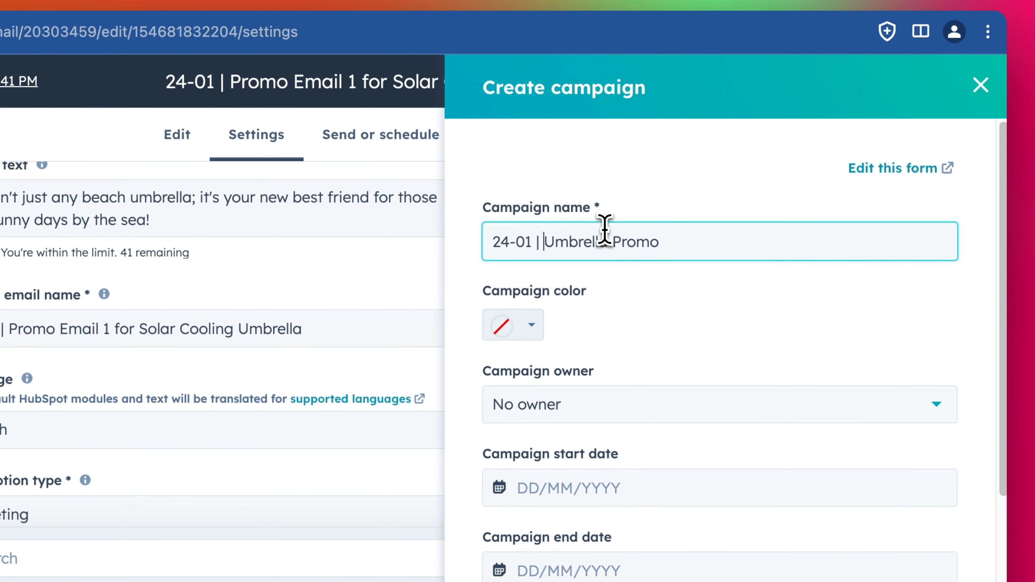
Step: Set the campaign color to blue and create the campaign with the remaining fields left empty
scroll(809, 316, "down", 1)
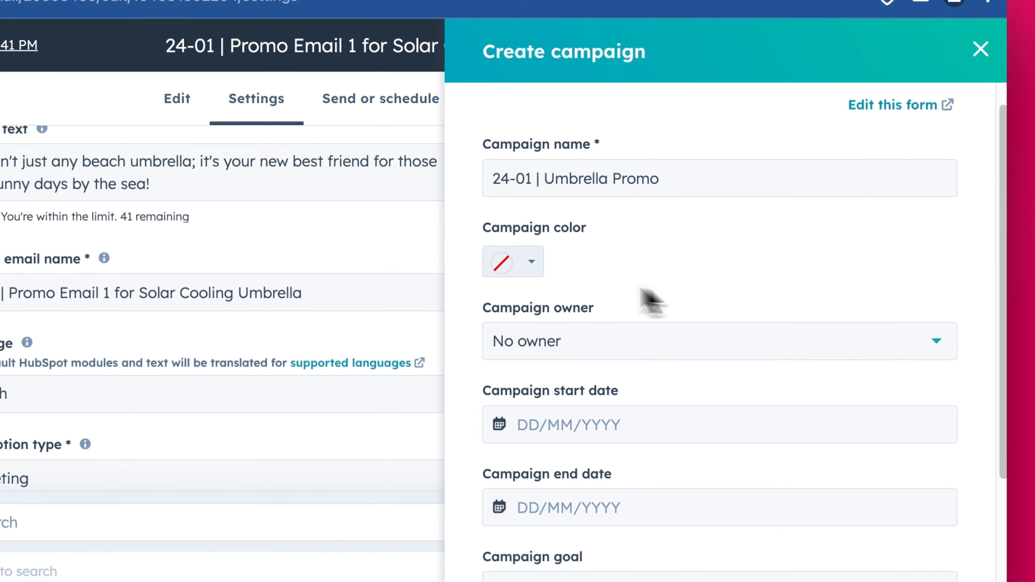
left_click(524, 265)
left_click(505, 347)
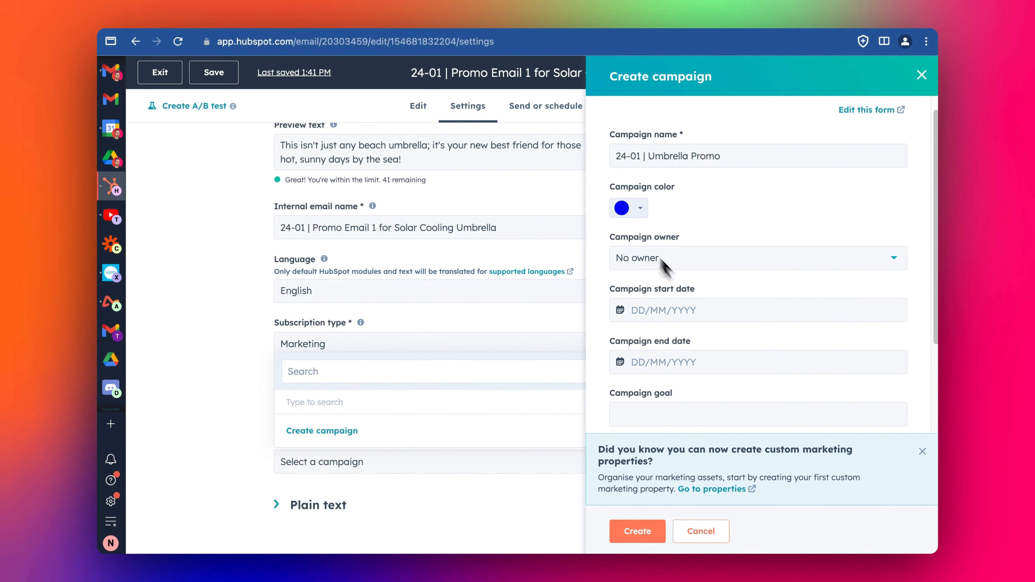
scroll(705, 296, "down", 3)
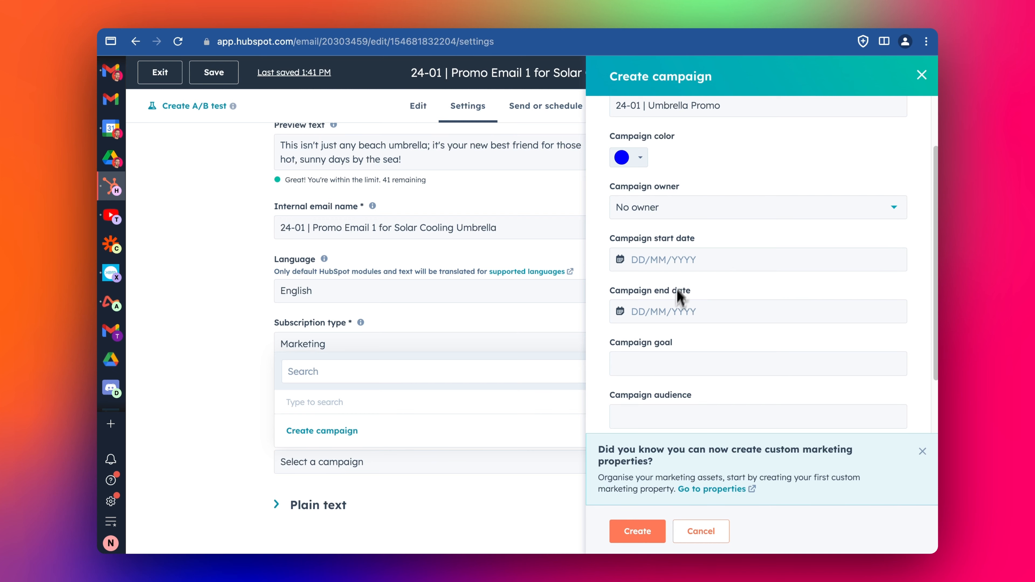
scroll(664, 377, "down", 3)
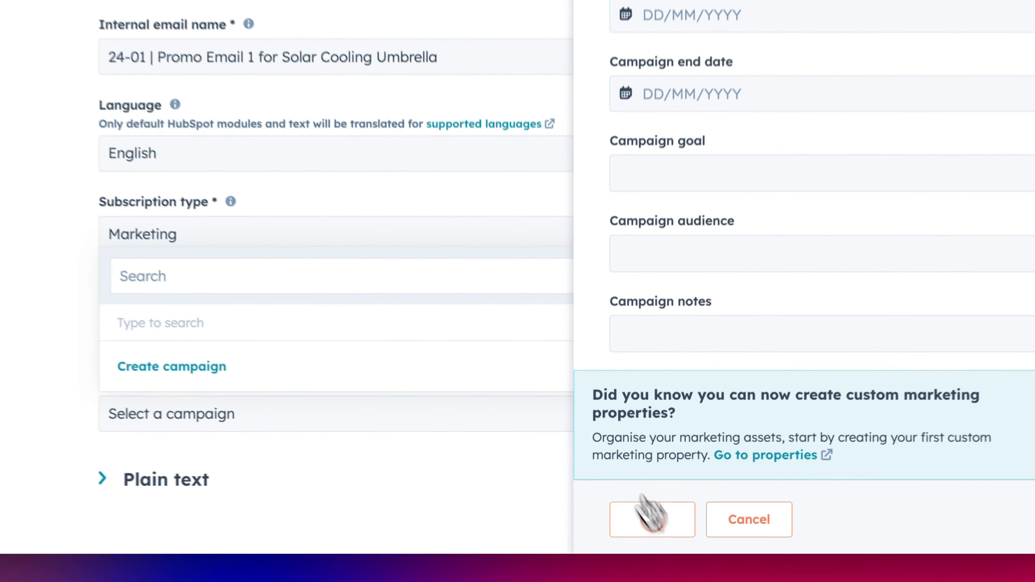
left_click(637, 531)
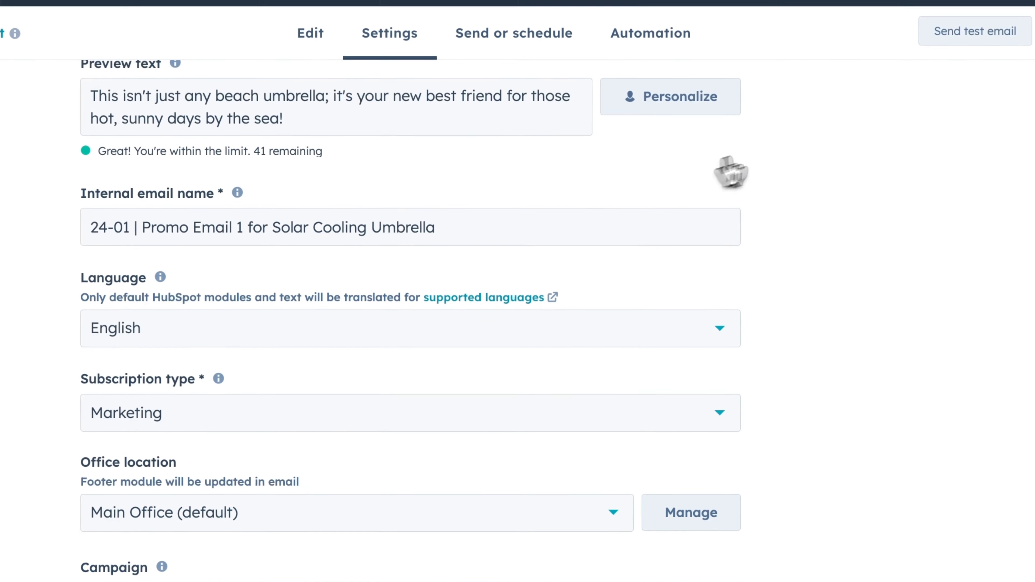
Step: Review the email's plain text version from beginning to end and update it
left_click(341, 243)
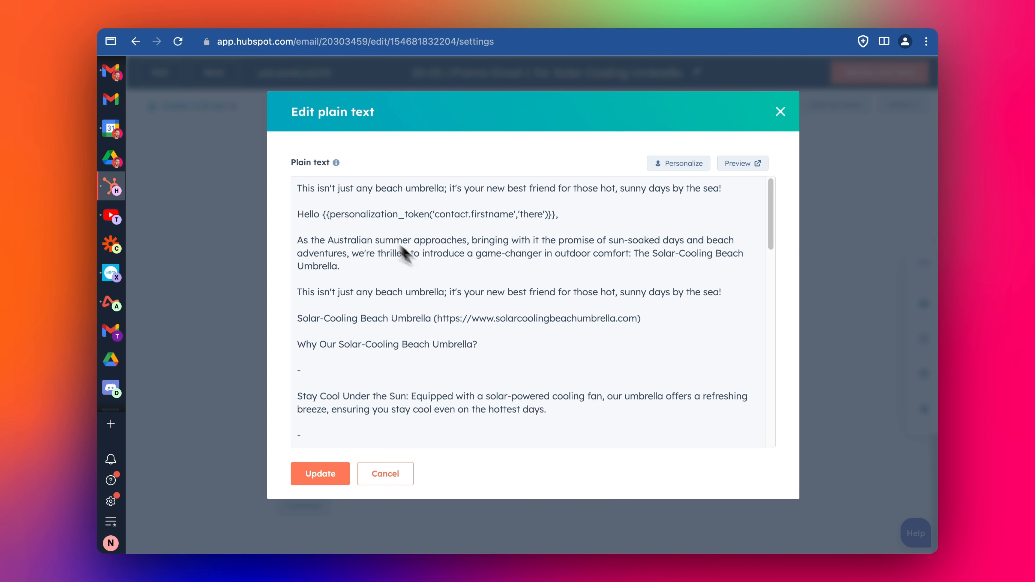
scroll(358, 343, "down", 10)
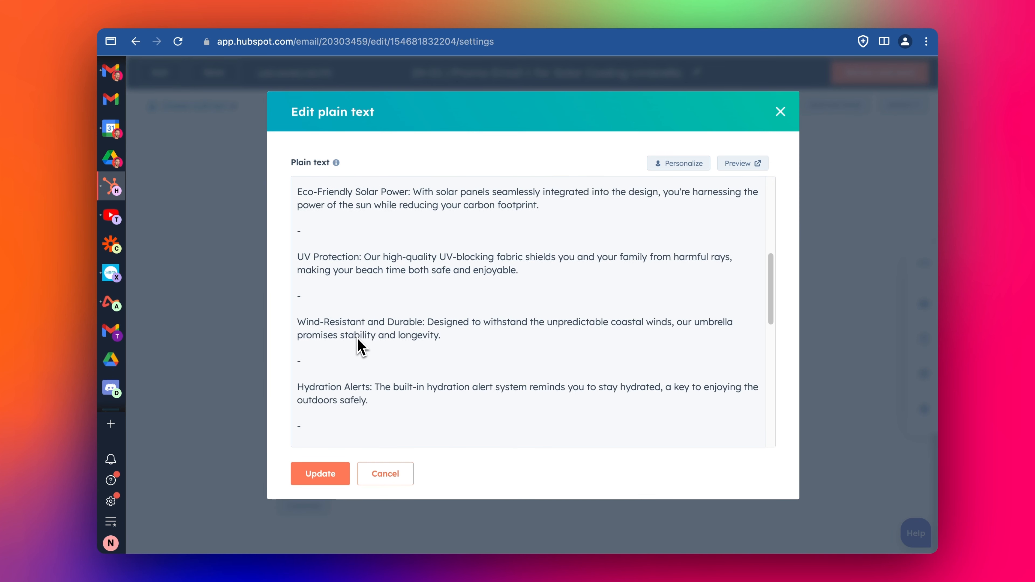
scroll(358, 347, "down", 10)
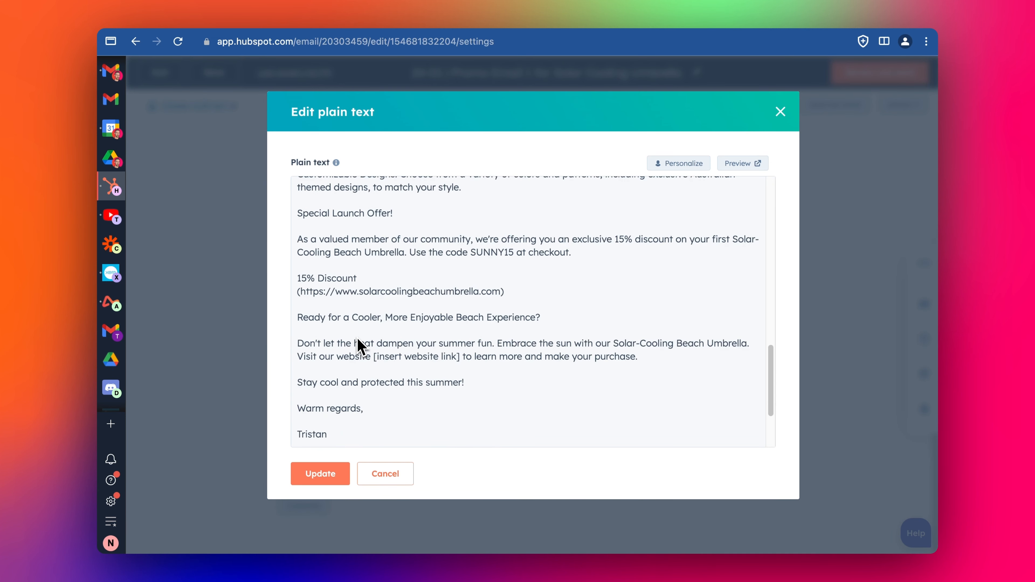
scroll(368, 422, "down", 2)
scroll(368, 422, "up", 15)
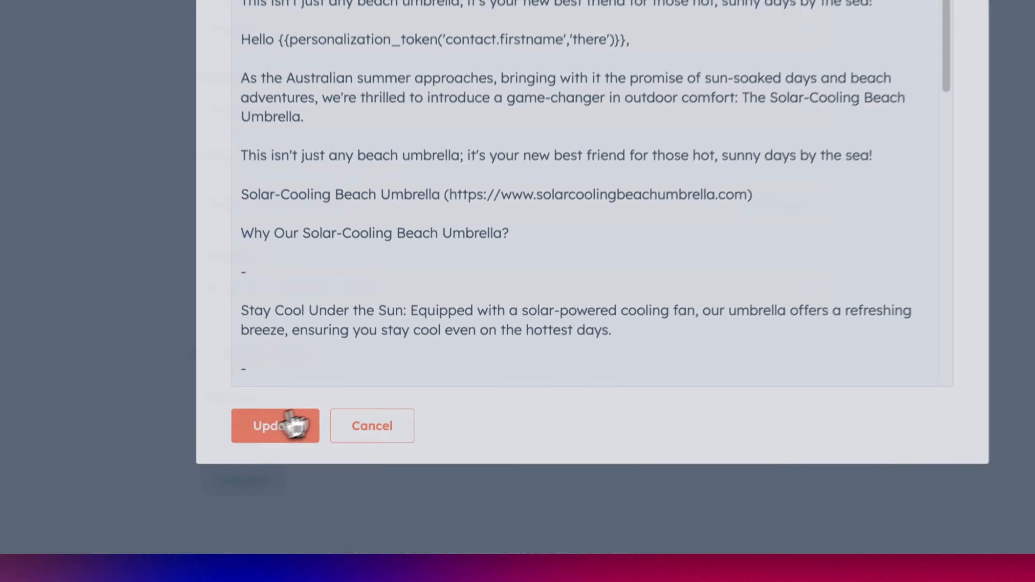
left_click(318, 471)
scroll(644, 326, "up", 10)
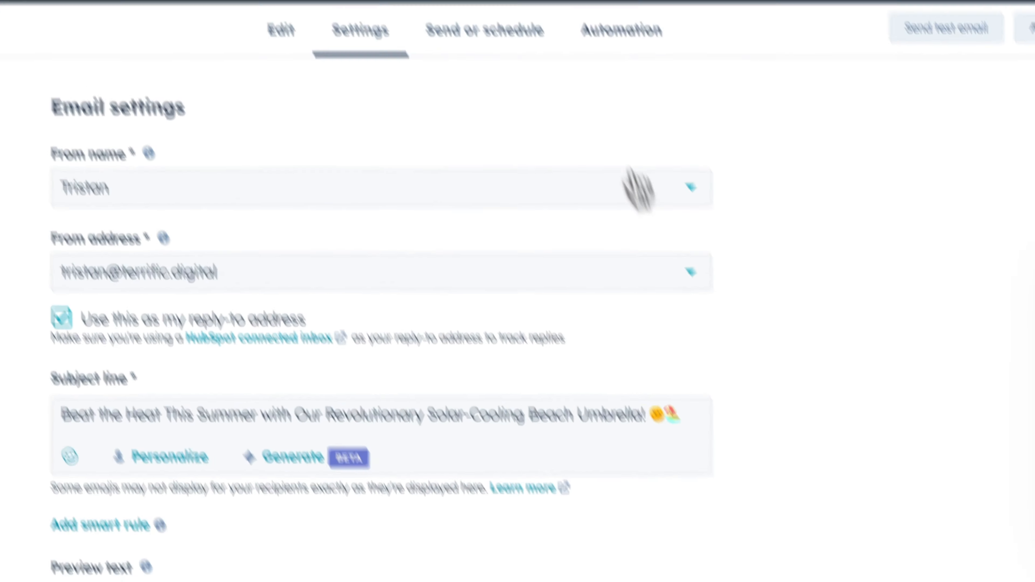
Step: Go to the email's sending setup and choose the Key Leads Australia contact list as recipients
left_click(495, 31)
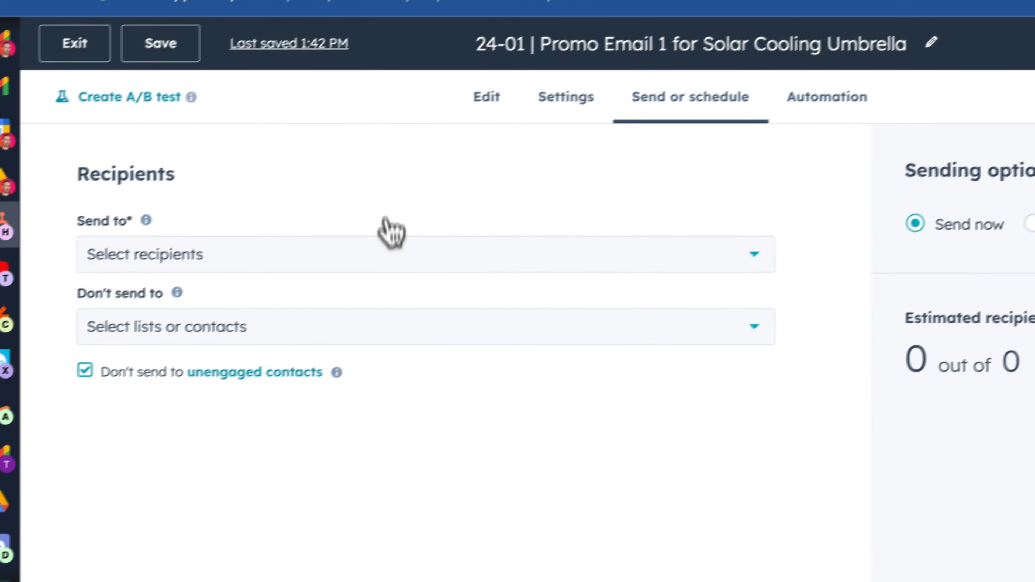
left_click(389, 252)
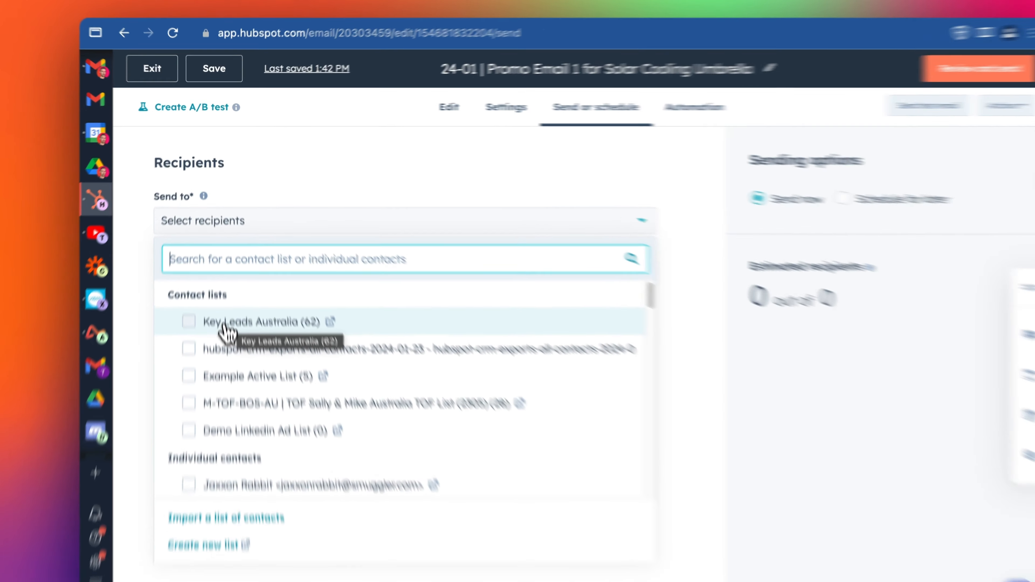
left_click(223, 297)
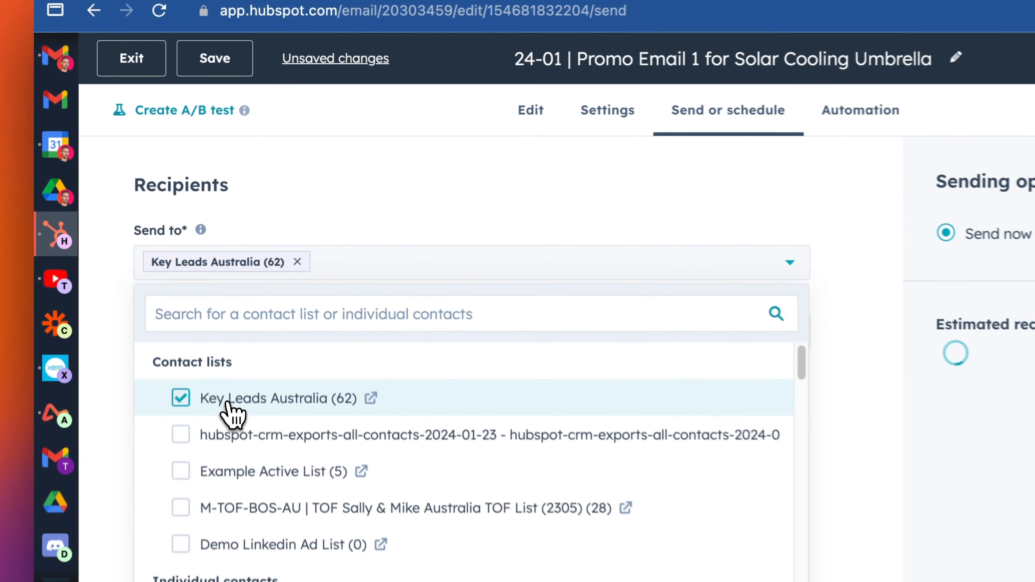
left_click(434, 235)
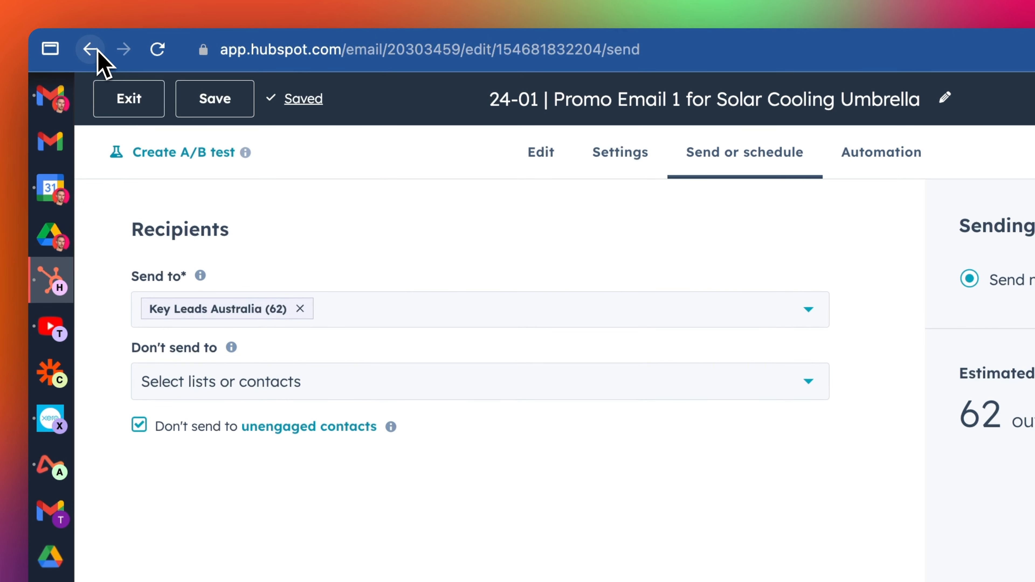
Step: Leave the email editor, open the overview of all contact lists and dismiss the custom properties tip
left_click(149, 102)
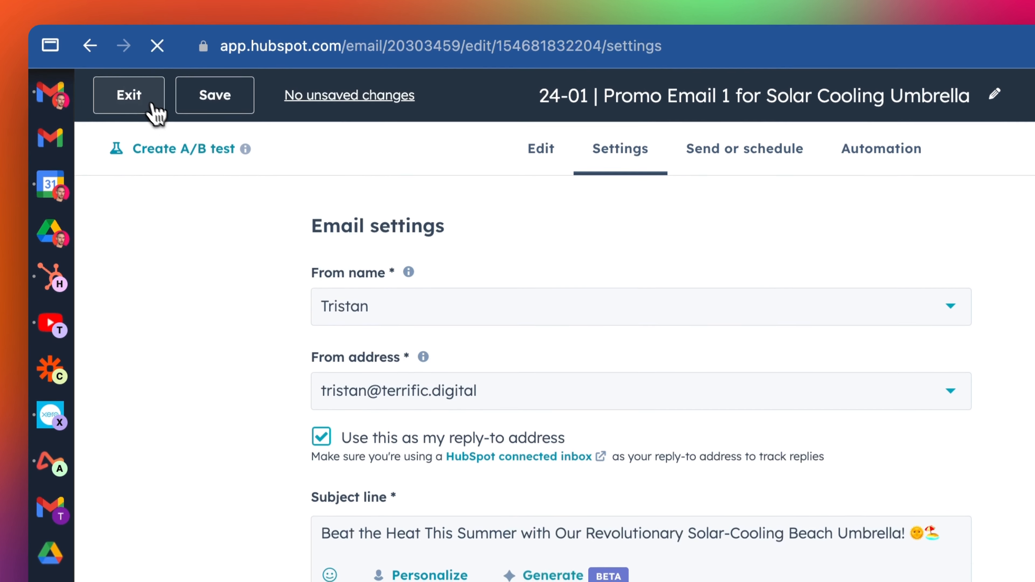
mouse_move(138, 120)
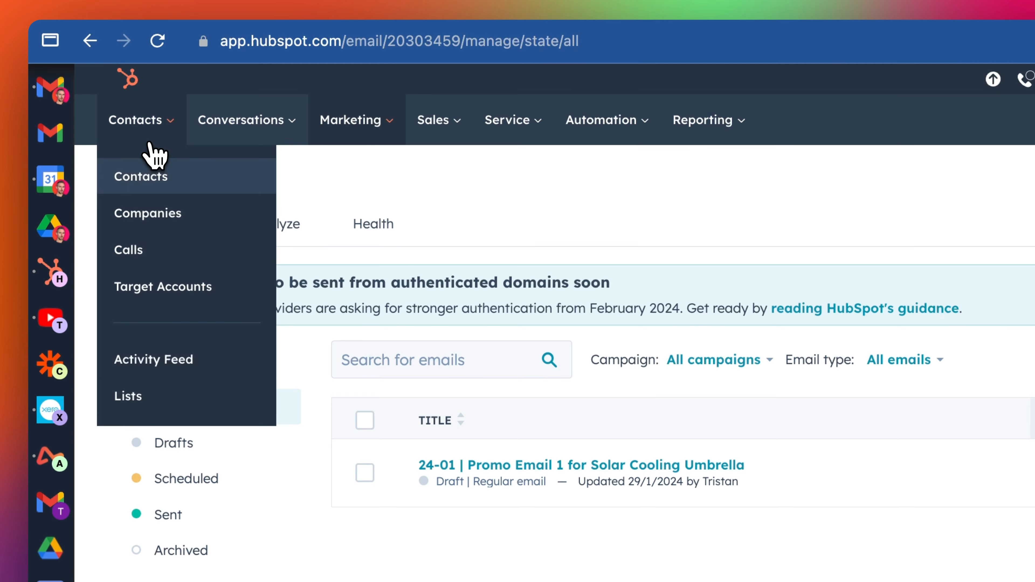
left_click(157, 397)
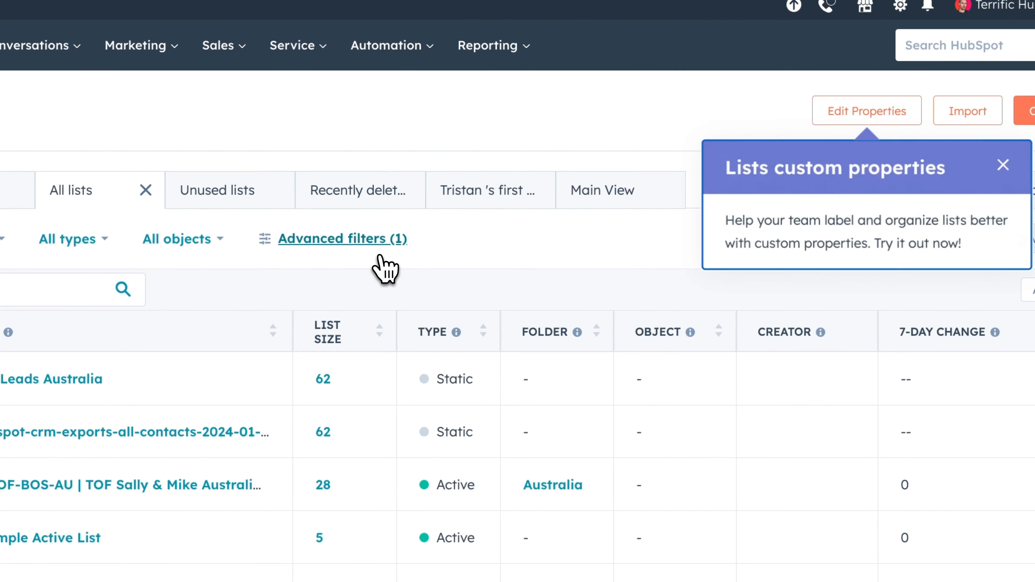
left_click(1002, 164)
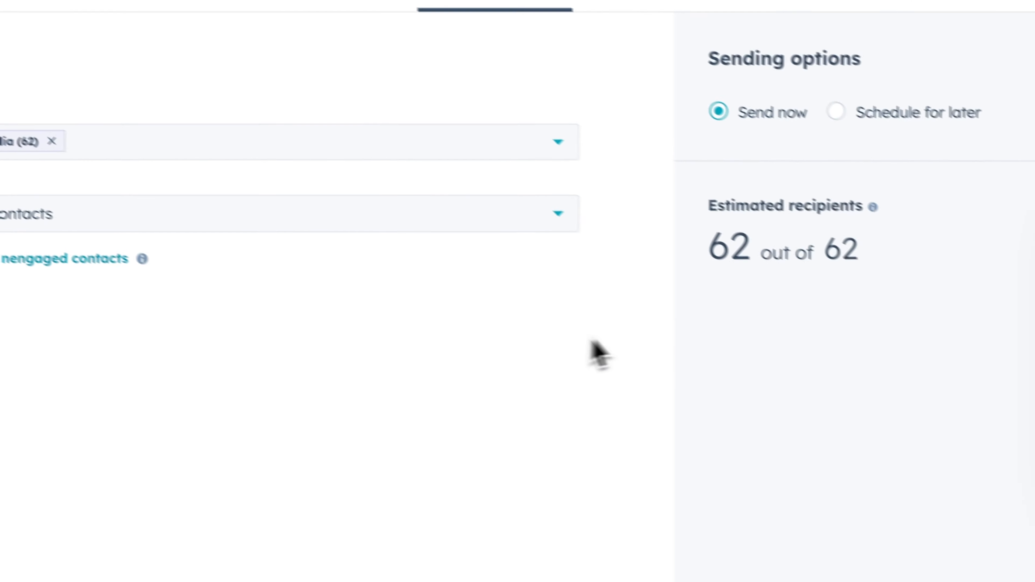
Step: Exclude the Example Active List from the email's recipients
left_click(183, 223)
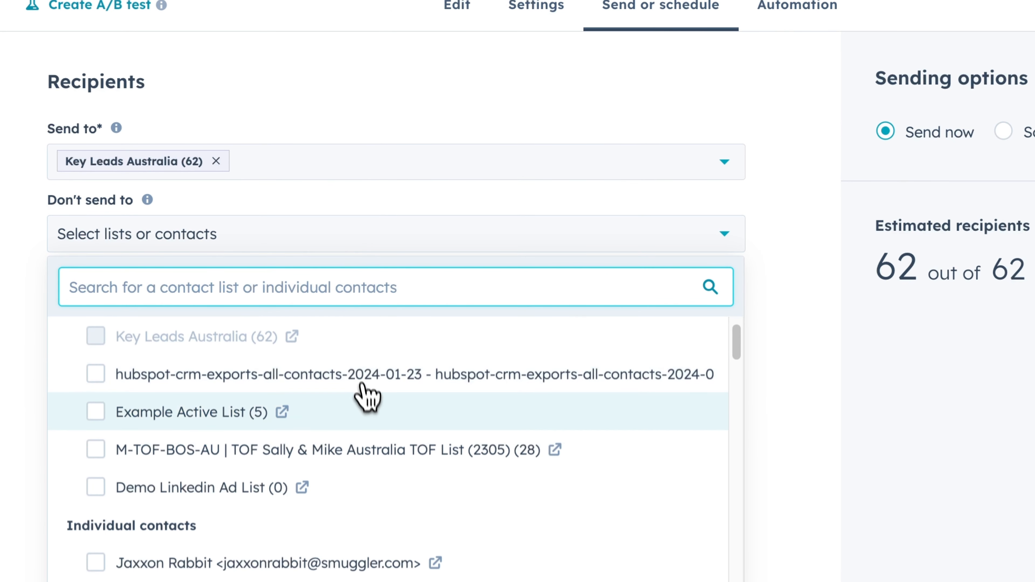
scroll(365, 367, "down", 1)
left_click(323, 411)
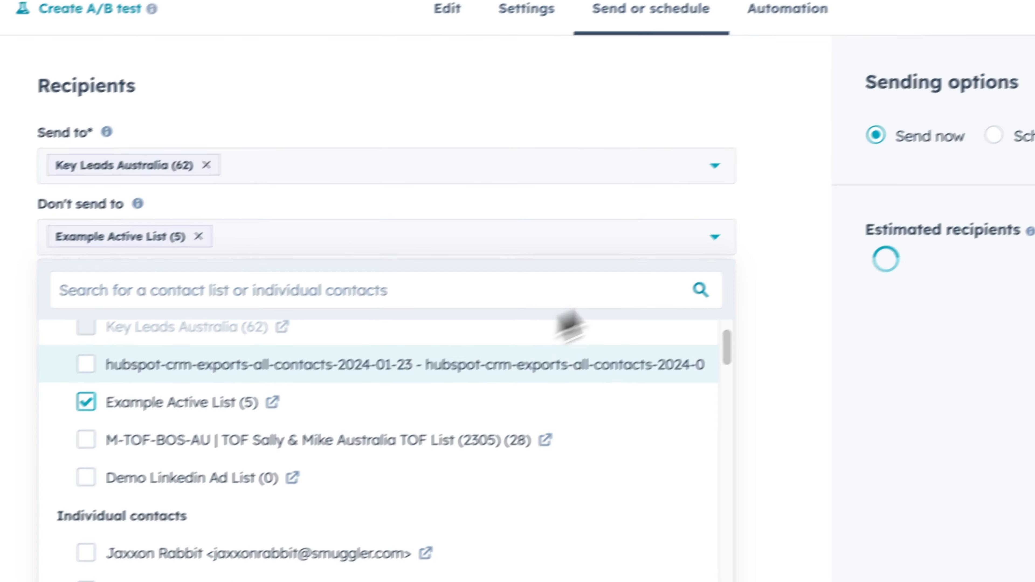
left_click(784, 231)
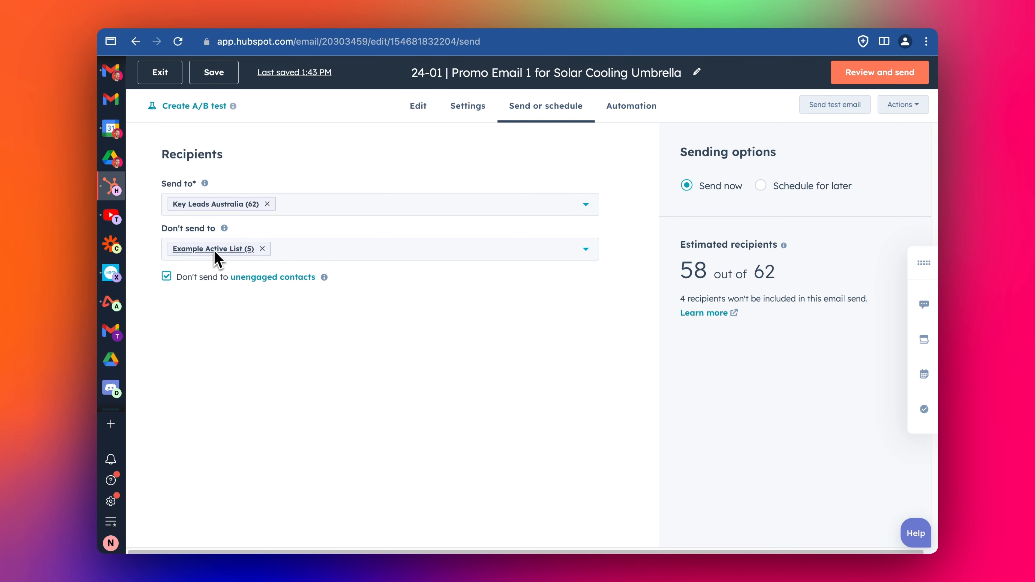
Step: Switch the unengaged contacts exclusion off and on again, and examine the filters of the Unengaged contacts list
left_click(182, 282)
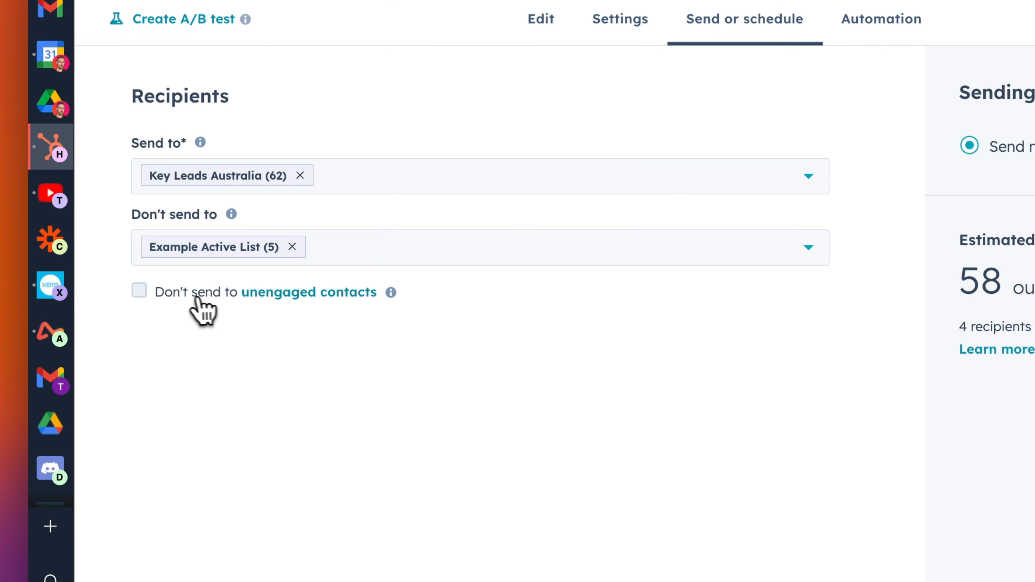
left_click(171, 304)
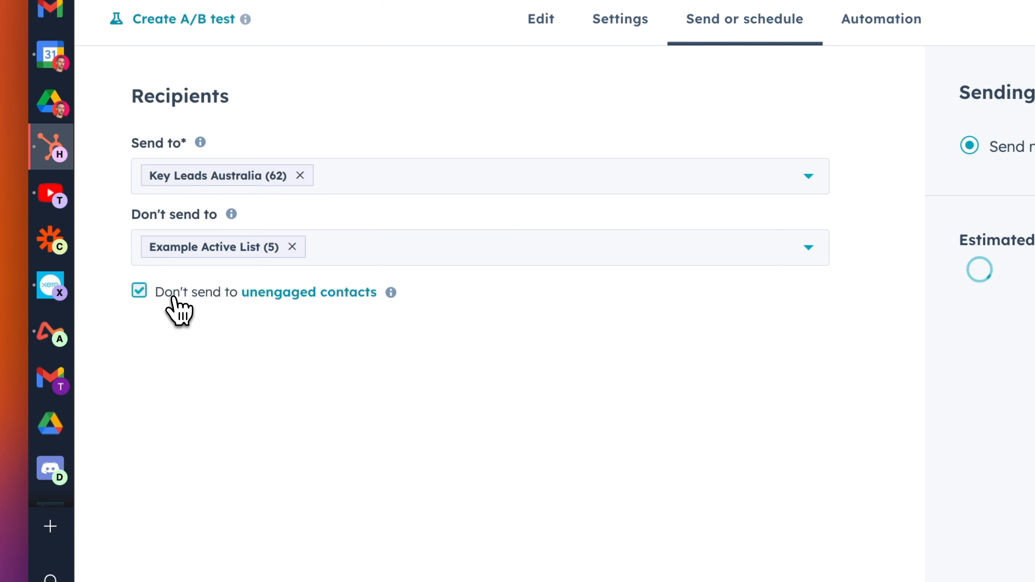
left_click(326, 304)
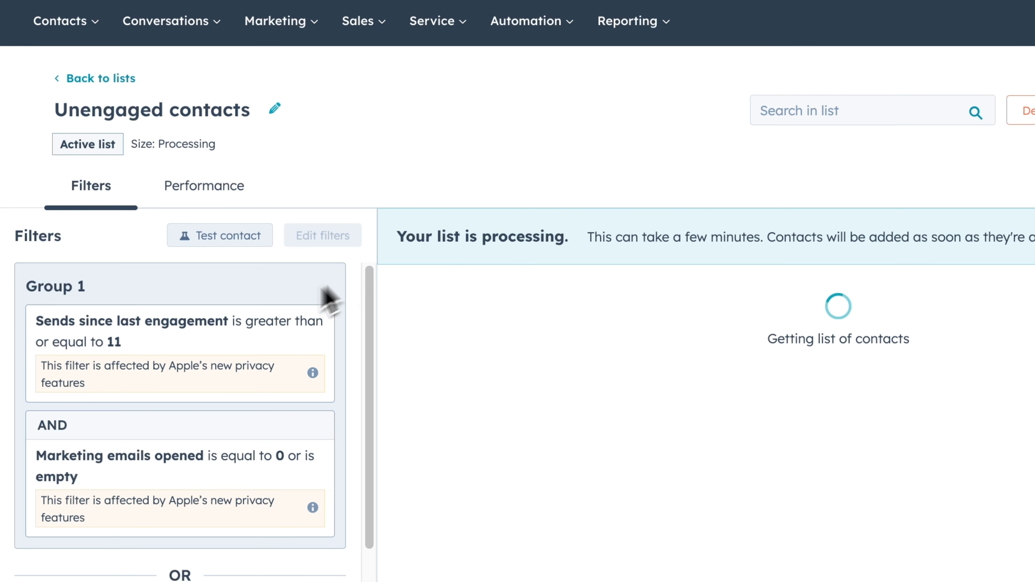
scroll(212, 371, "down", 3)
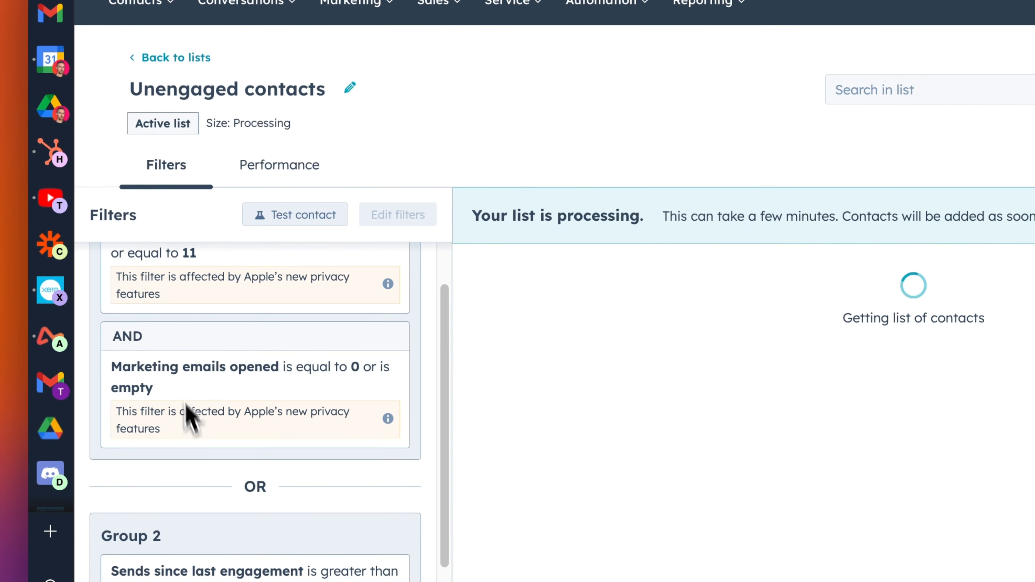
scroll(189, 366, "up", 3)
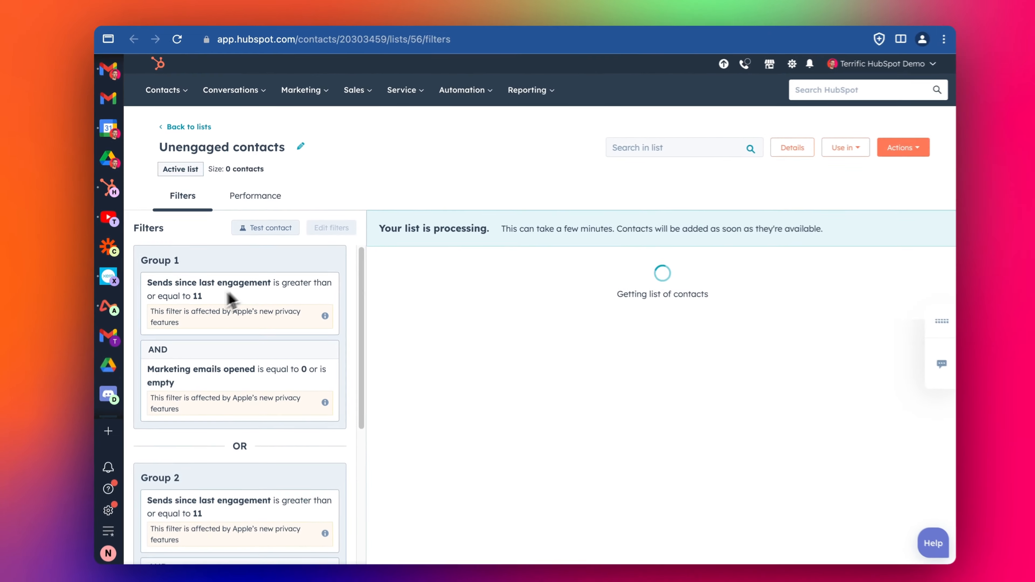
left_click(86, 200)
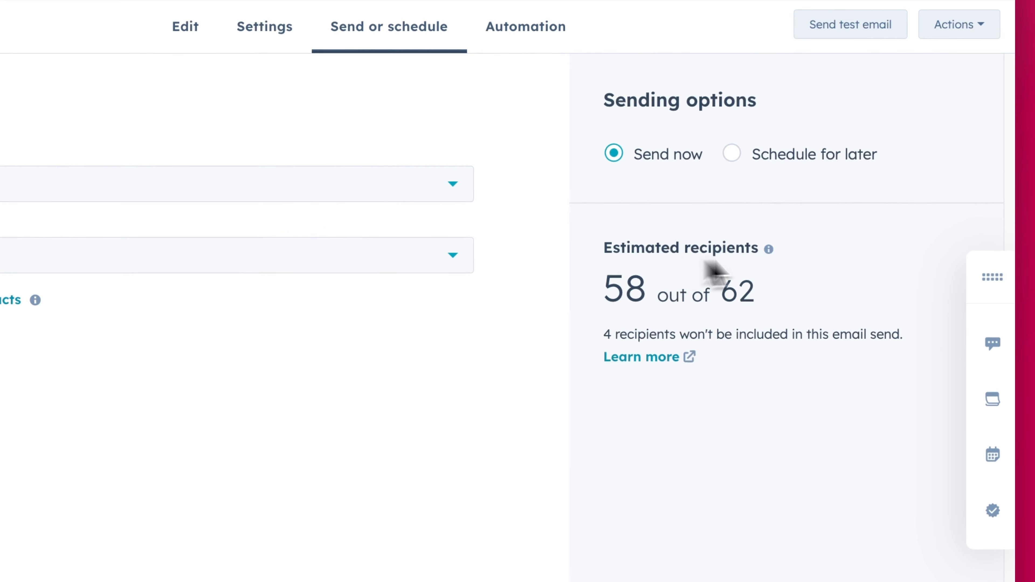
Step: Check the estimated recipients and the note about recipients left out of this send
left_click_drag(608, 294, 809, 307)
left_click(801, 299)
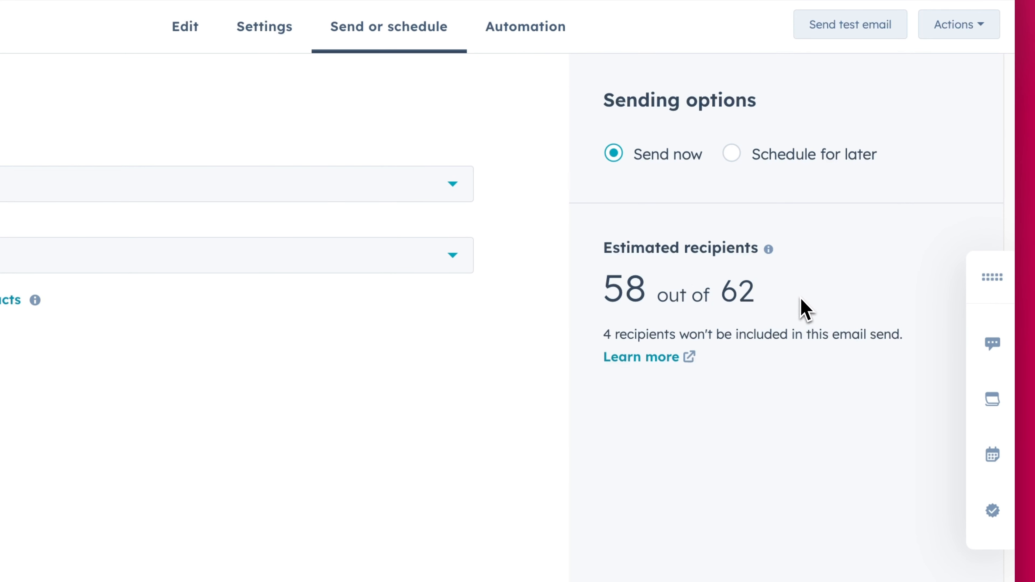
left_click_drag(605, 335, 693, 333)
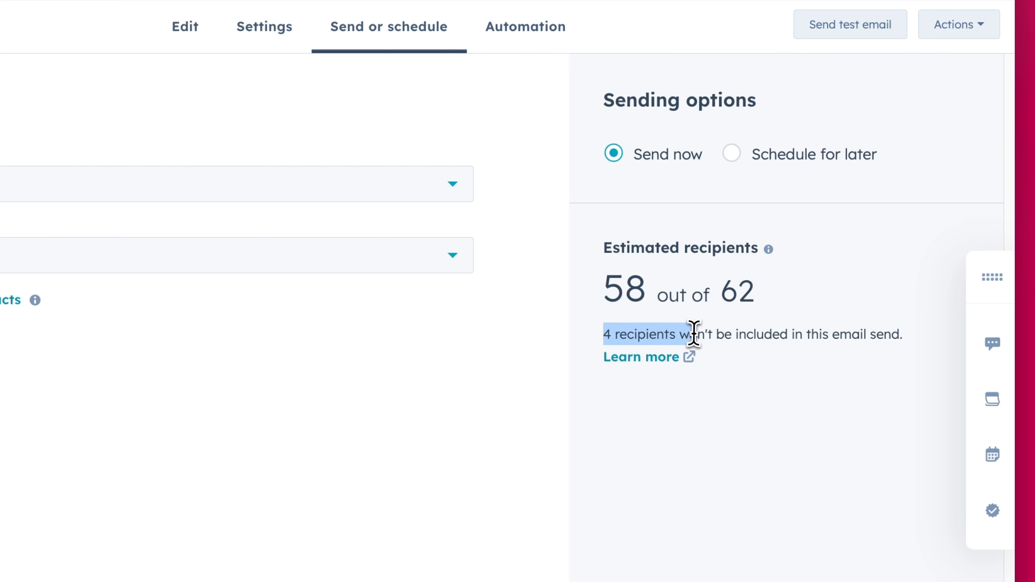
left_click(693, 332)
left_click_drag(613, 335, 799, 332)
left_click(792, 333)
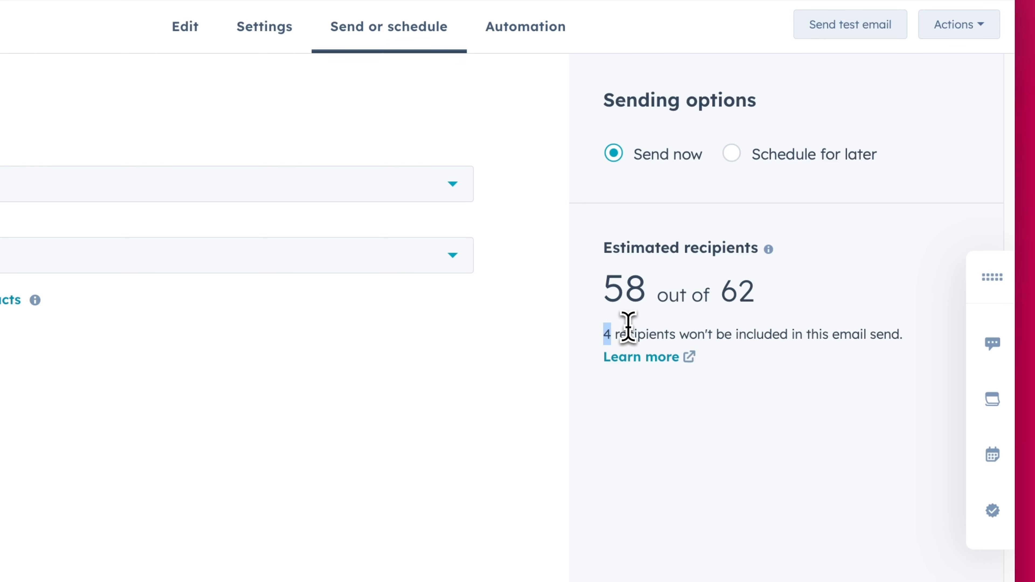
Step: Remove the Example Active List from the exclusions, add it again, and recheck the estimated recipients
left_click(246, 217)
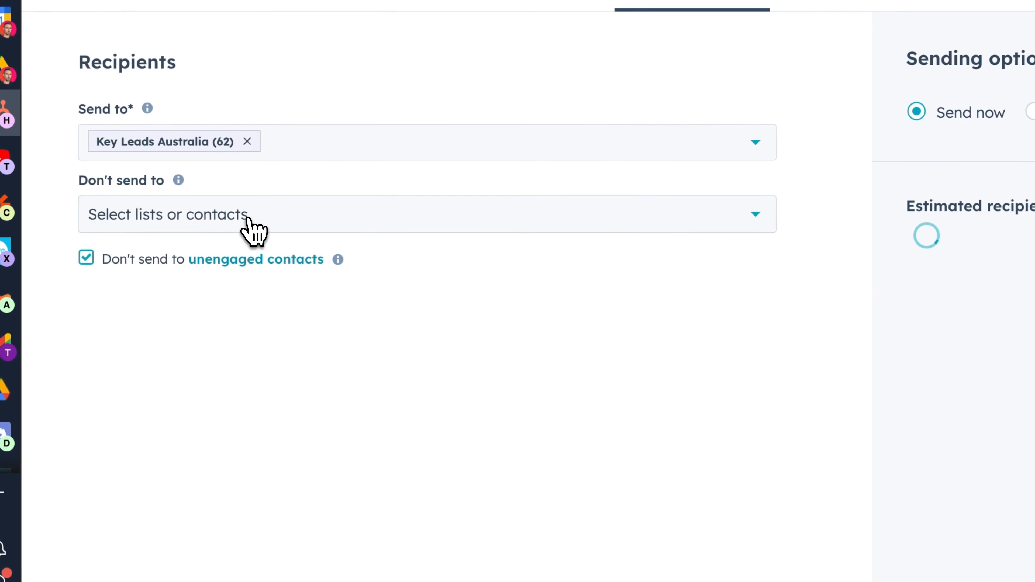
left_click(344, 216)
left_click(289, 391)
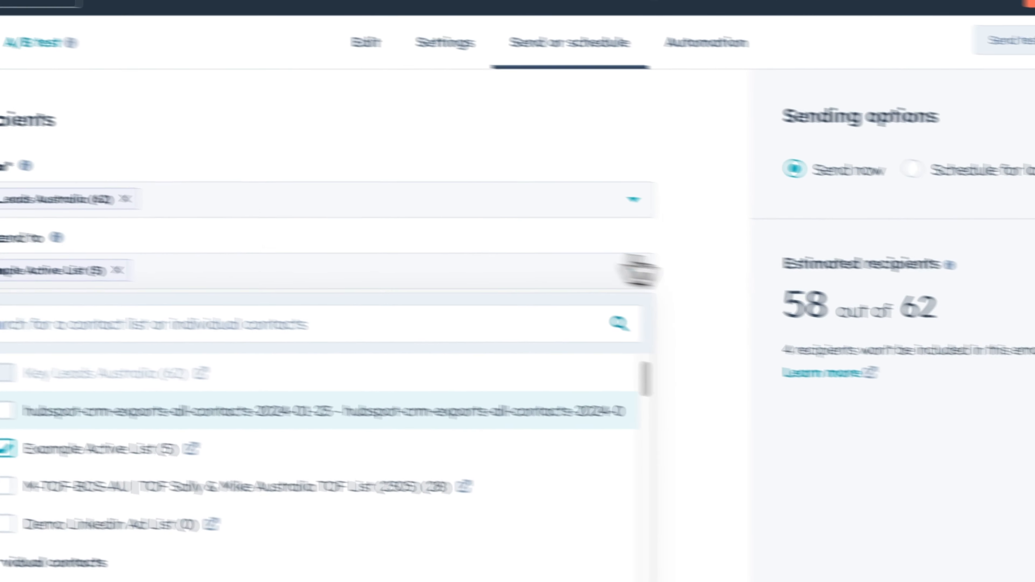
left_click_drag(790, 350, 1007, 366)
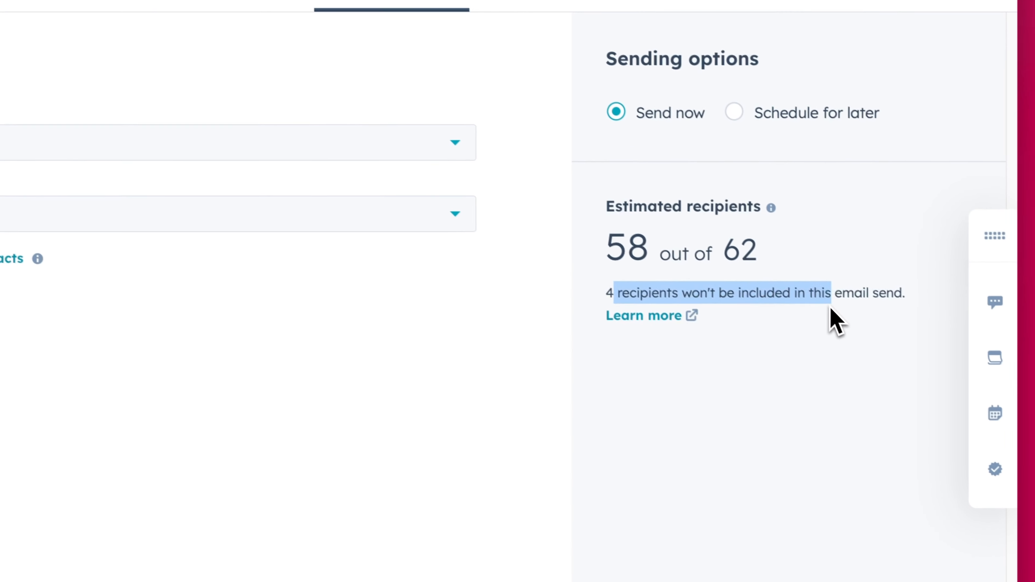
left_click(725, 308)
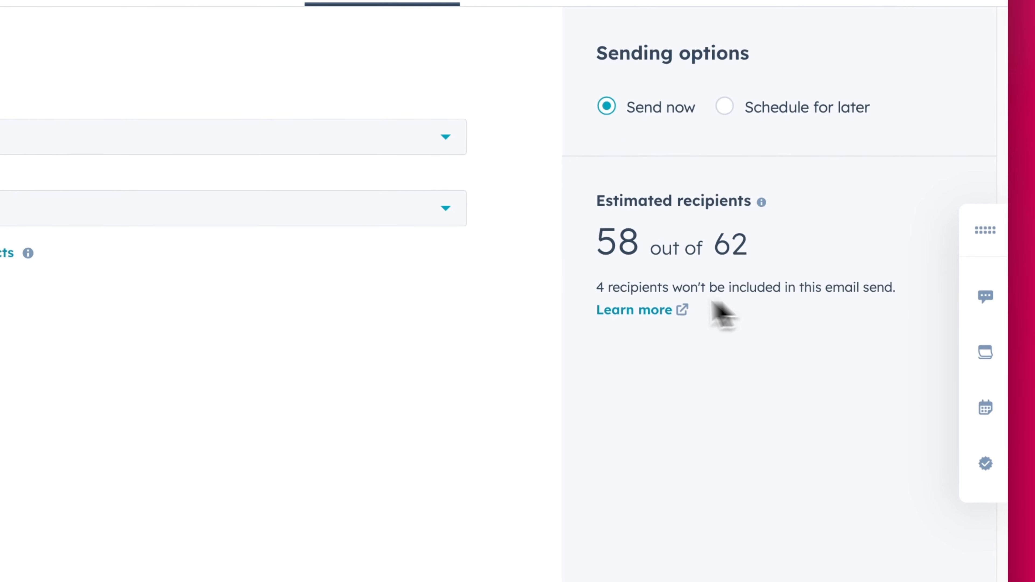
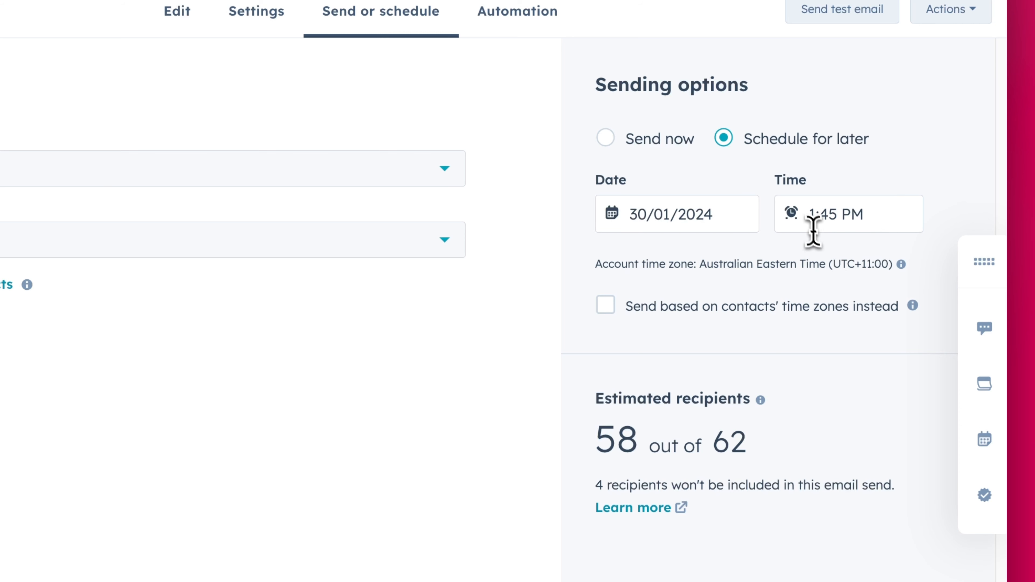
Step: Set the scheduled sending time to 9:00 AM
left_click(812, 228)
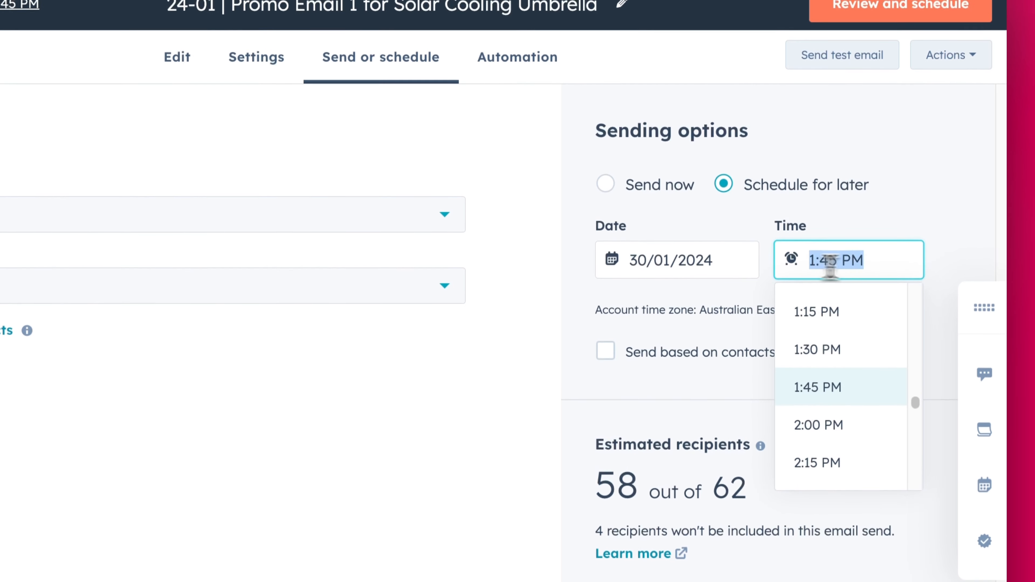
double_click(848, 264)
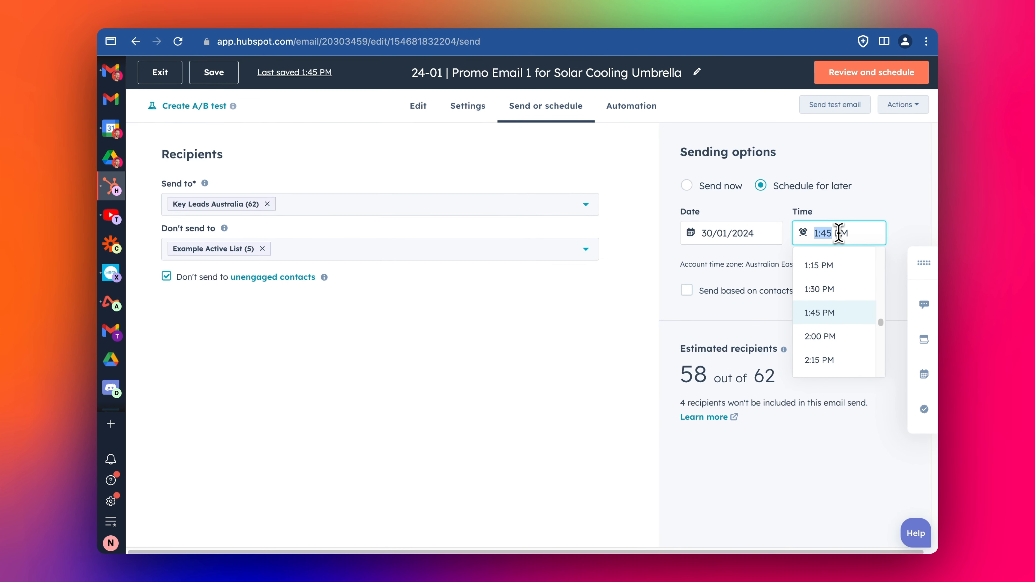
type("9")
key("Right")
key("shift+Right")
type("A")
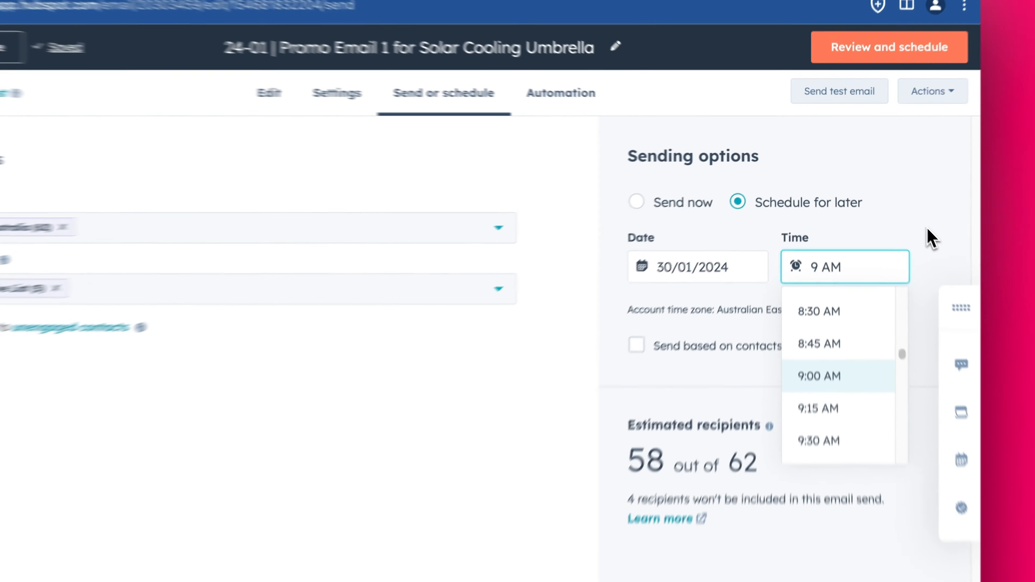
left_click(898, 205)
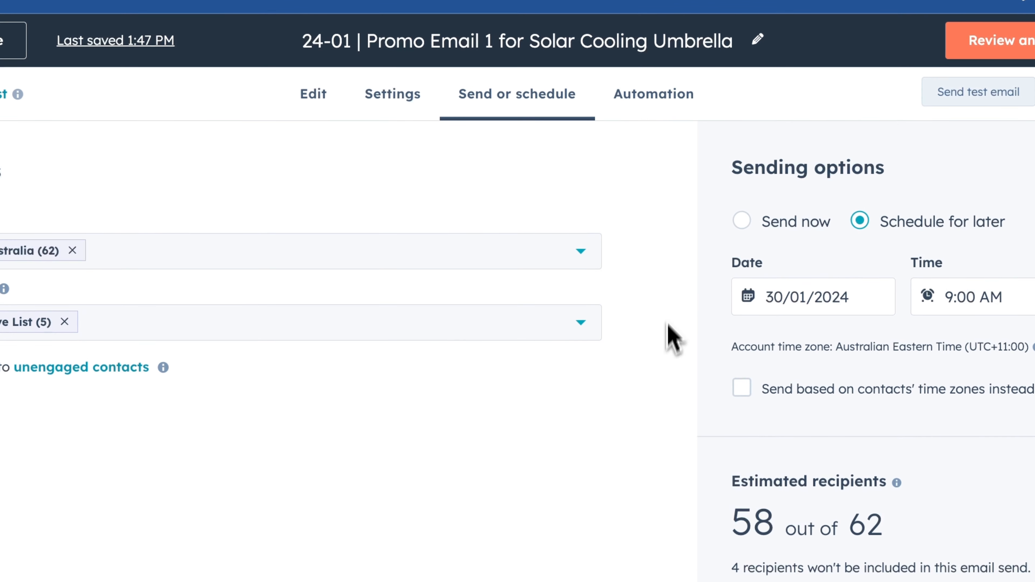
Step: Review the simple workflow options for after the email is sent, dismissing the welcome tour, and return to the sending options
left_click(652, 95)
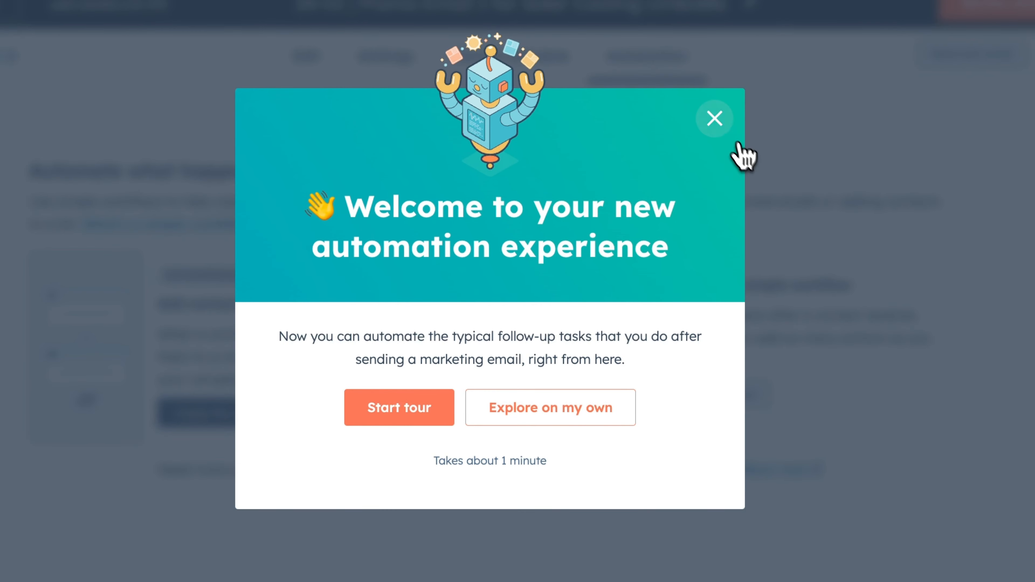
left_click(717, 122)
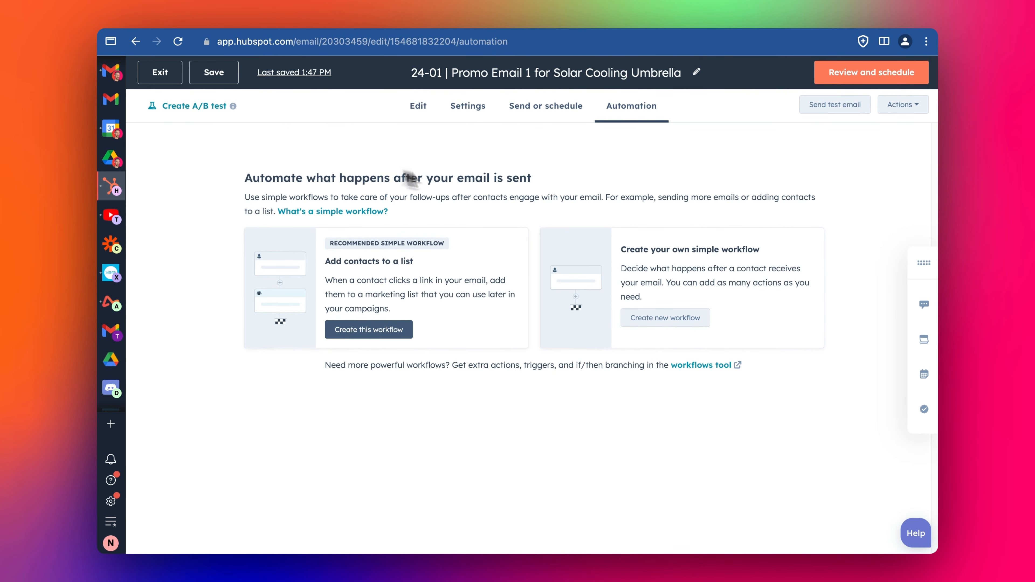
left_click(529, 115)
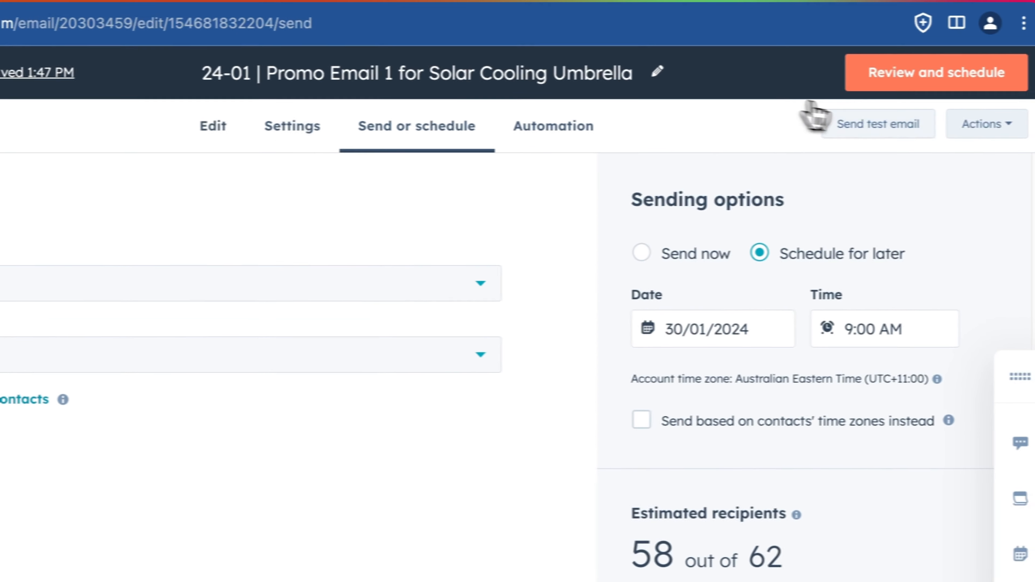
Step: Send a test email to the sender's own address, received as a specific contact
left_click(881, 124)
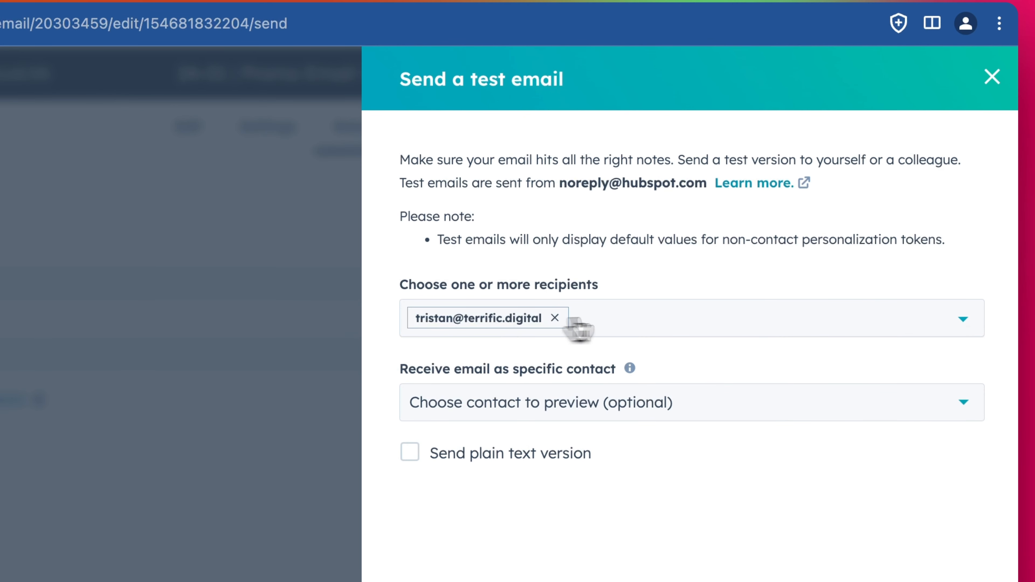
left_click(656, 314)
left_click(673, 316)
left_click(545, 409)
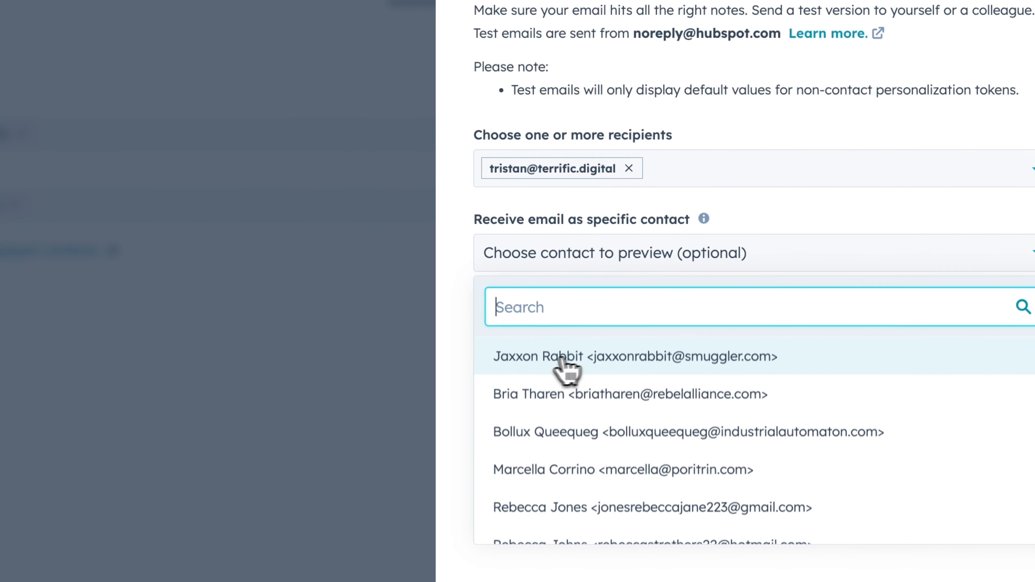
left_click(552, 364)
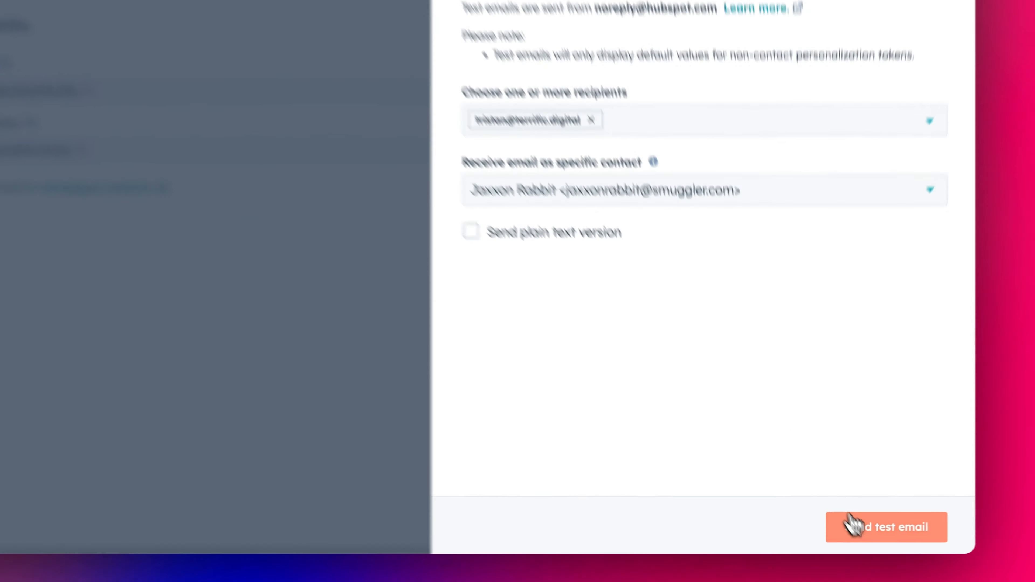
left_click(871, 533)
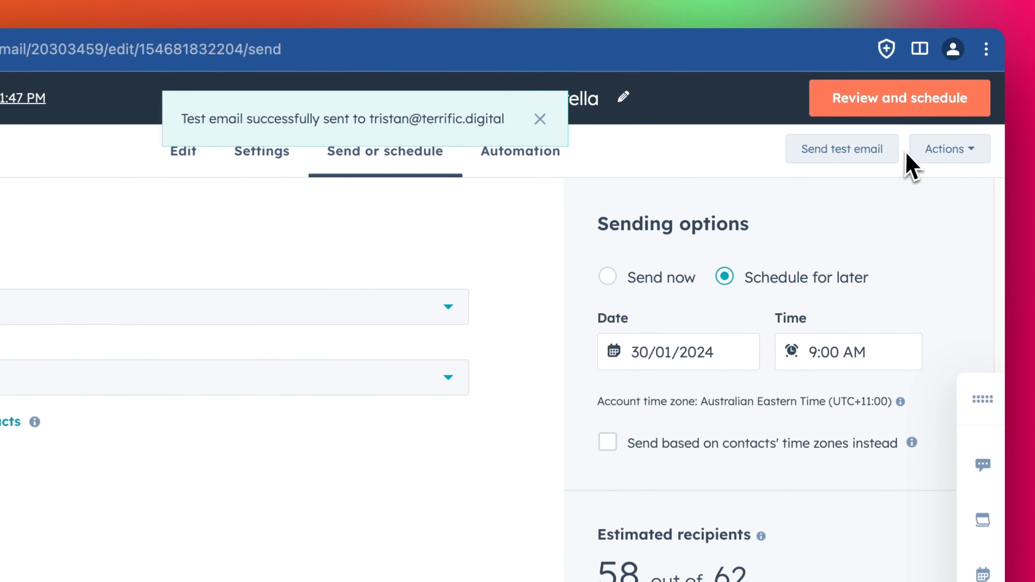
Step: Preview the email as a specific contact, checking the personalized content and the tracked website link
left_click(897, 105)
left_click(845, 137)
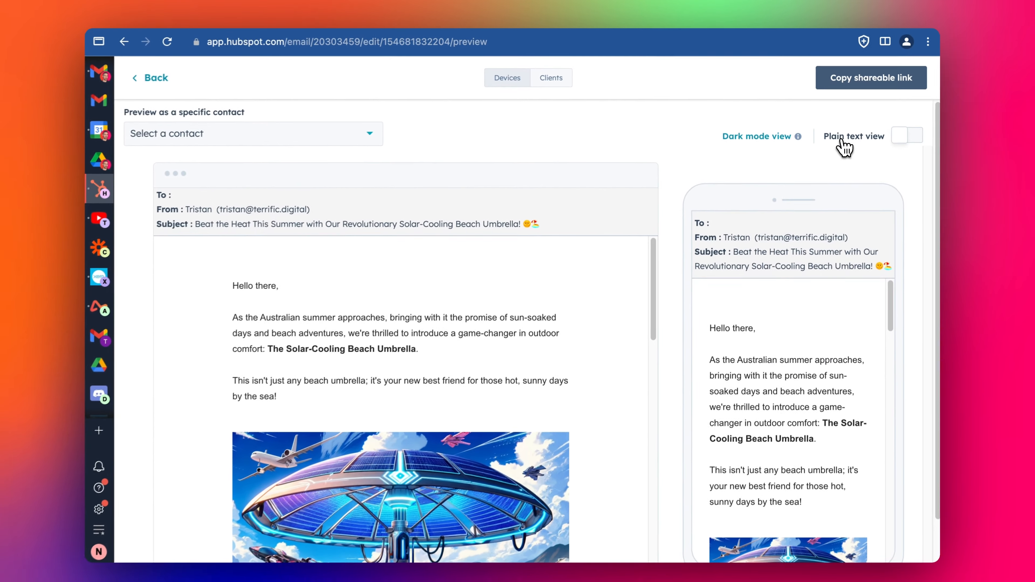
left_click(232, 133)
left_click(224, 183)
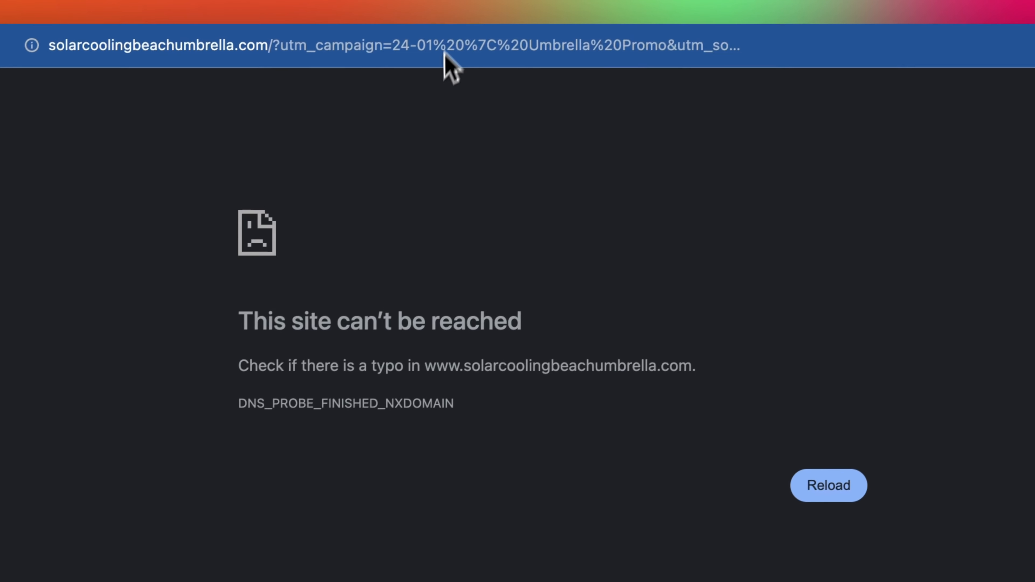
left_click(437, 17)
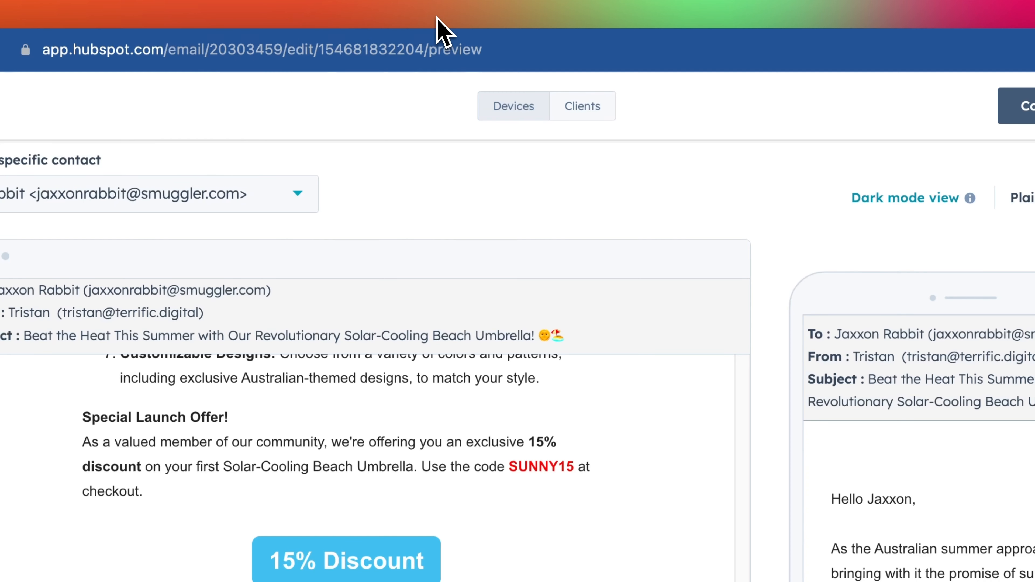
scroll(693, 469, "down", 2)
scroll(557, 418, "up", 5)
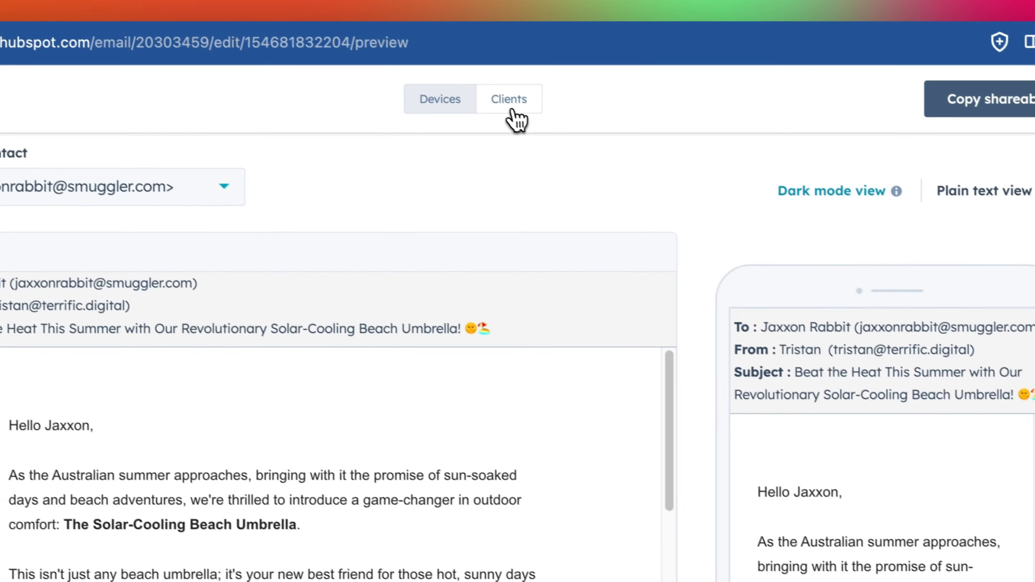
Step: In the email client test, clear the preselected clients and select Outlook 2016, Gmail App (iOS 14.2) and Gmail App (Android 6.0)
left_click(510, 107)
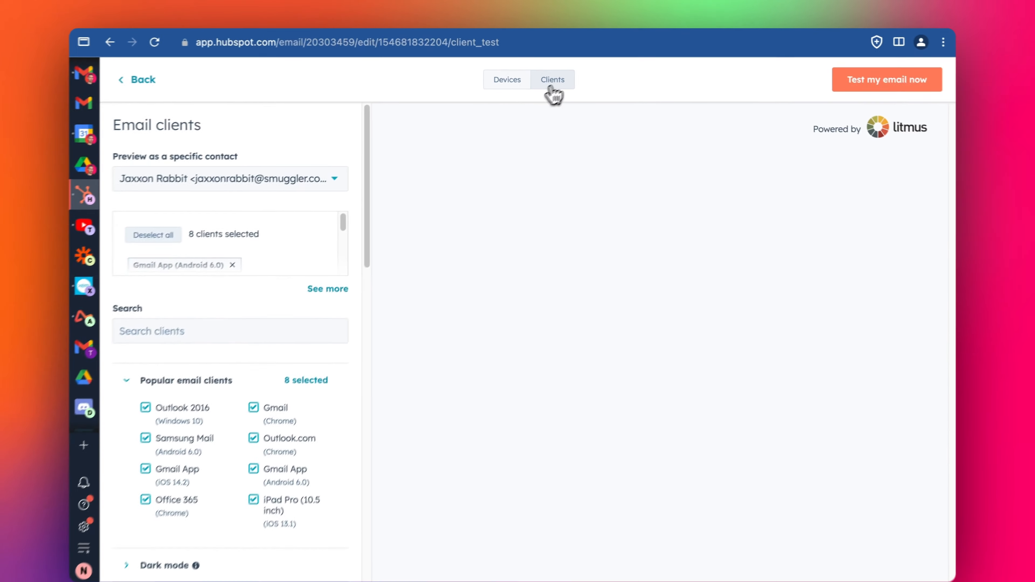
scroll(291, 243, "down", 2)
scroll(266, 243, "up", 2)
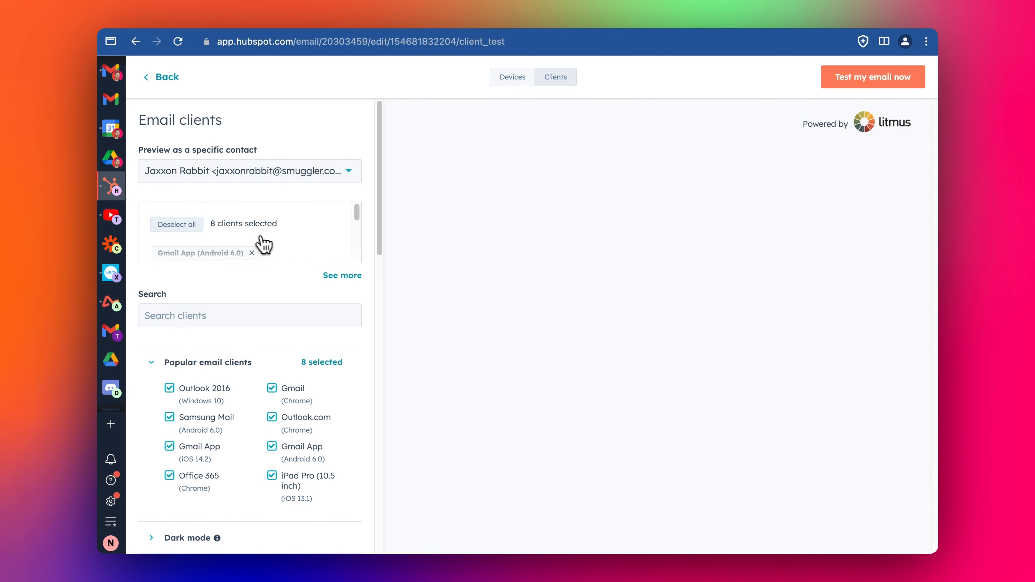
left_click(195, 165)
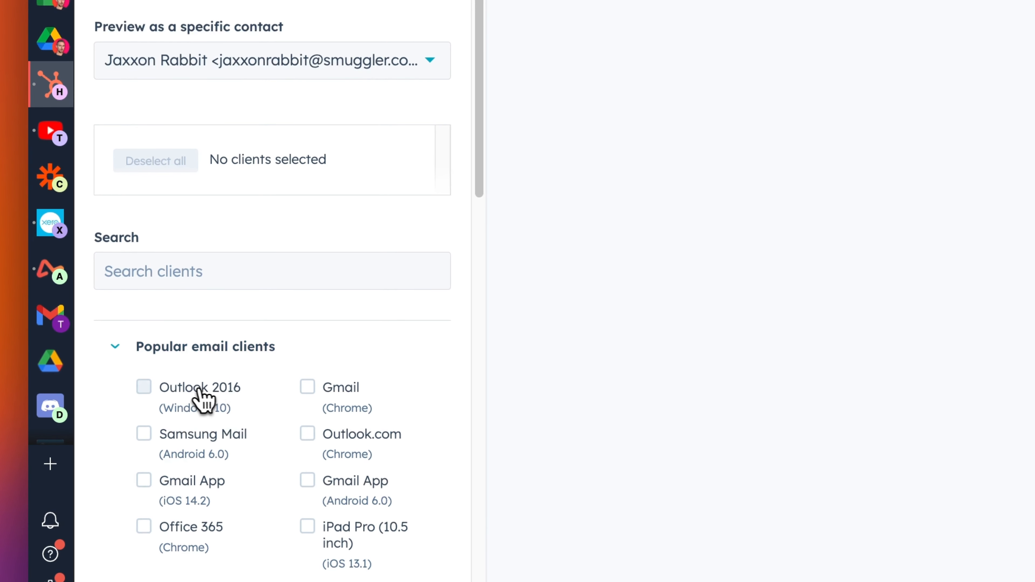
left_click(204, 412)
left_click(192, 493)
left_click(359, 494)
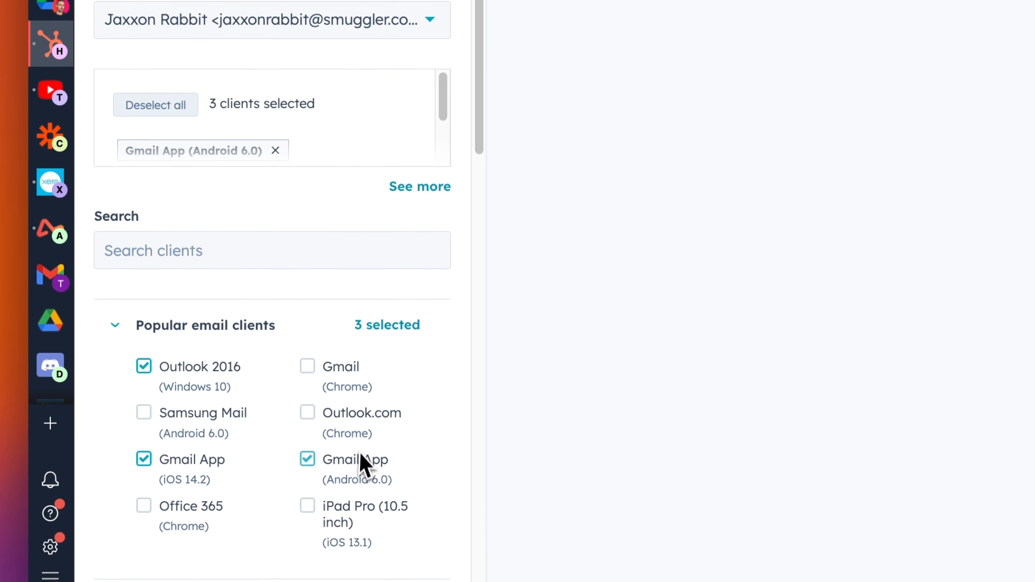
Step: Narrow the client selection to Outlook 2016 (Windows 10) only and run the email test
left_click(230, 384)
scroll(285, 408, "down", 2)
left_click(227, 405)
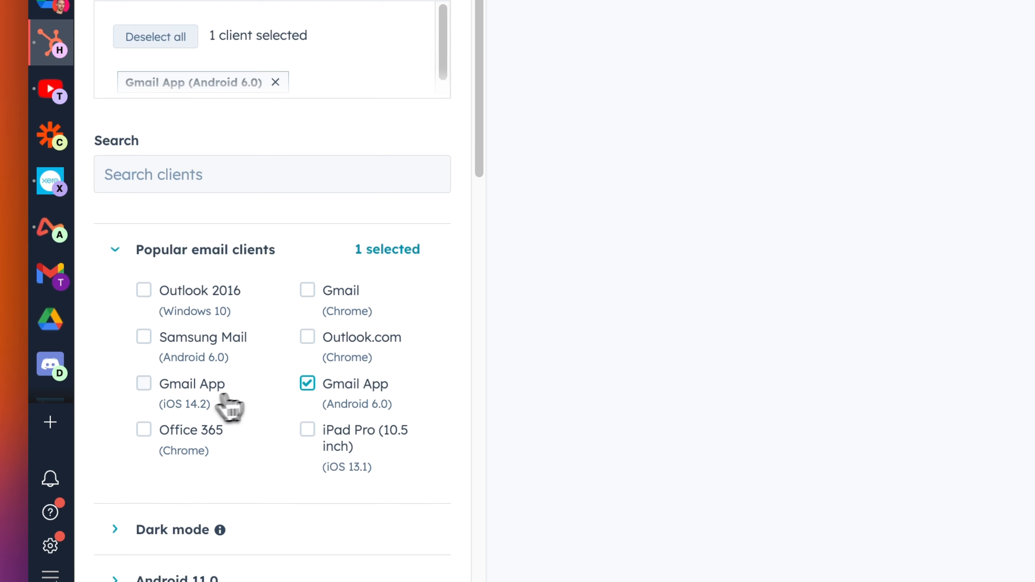
left_click(326, 393)
left_click(240, 299)
scroll(330, 338, "down", 6)
scroll(330, 337, "up", 7)
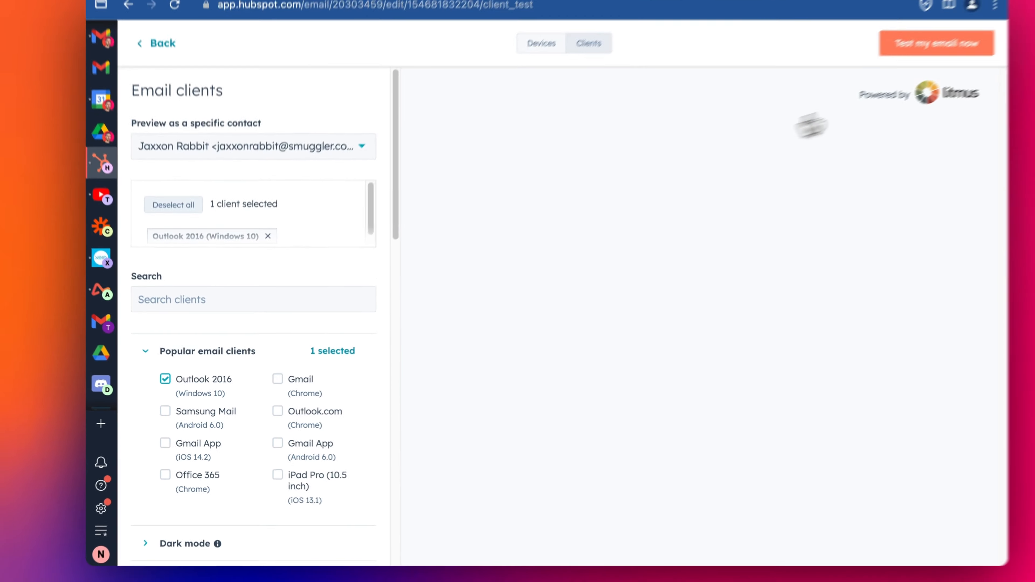
left_click(912, 44)
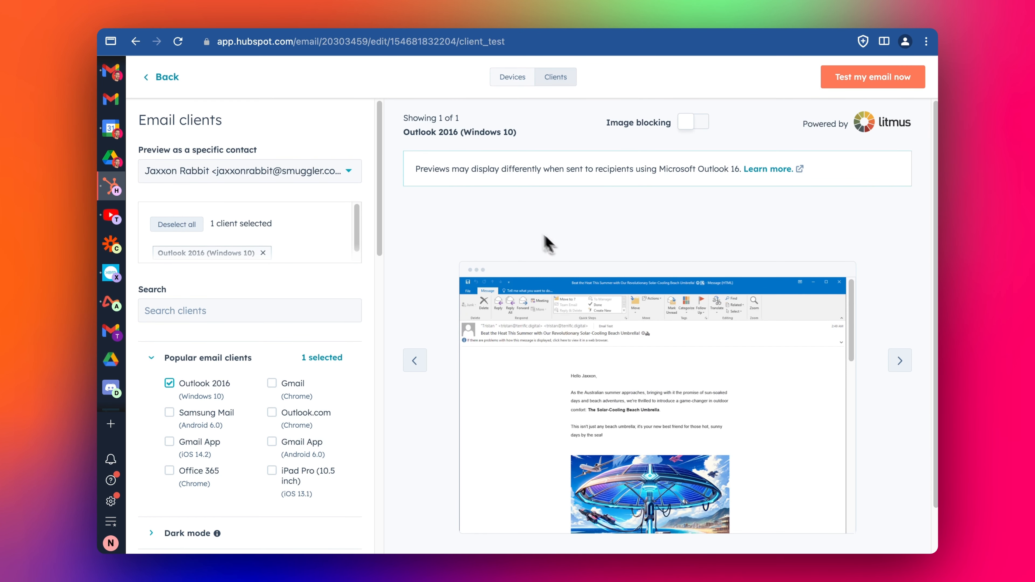
Step: Examine how the whole email renders in the Outlook 2016 preview, from its header to the closing text
scroll(575, 331, "down", 3)
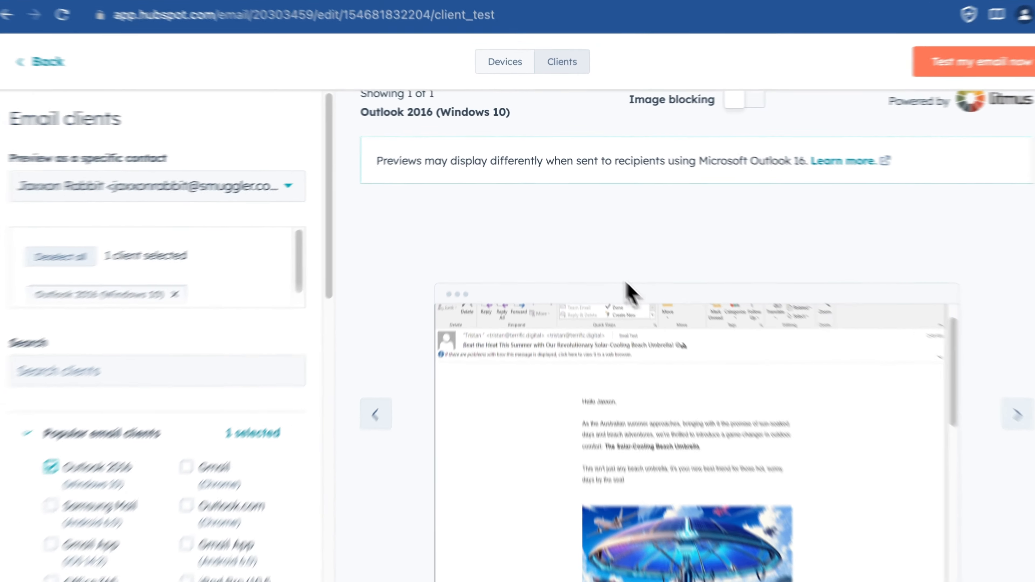
scroll(652, 322, "down", 2)
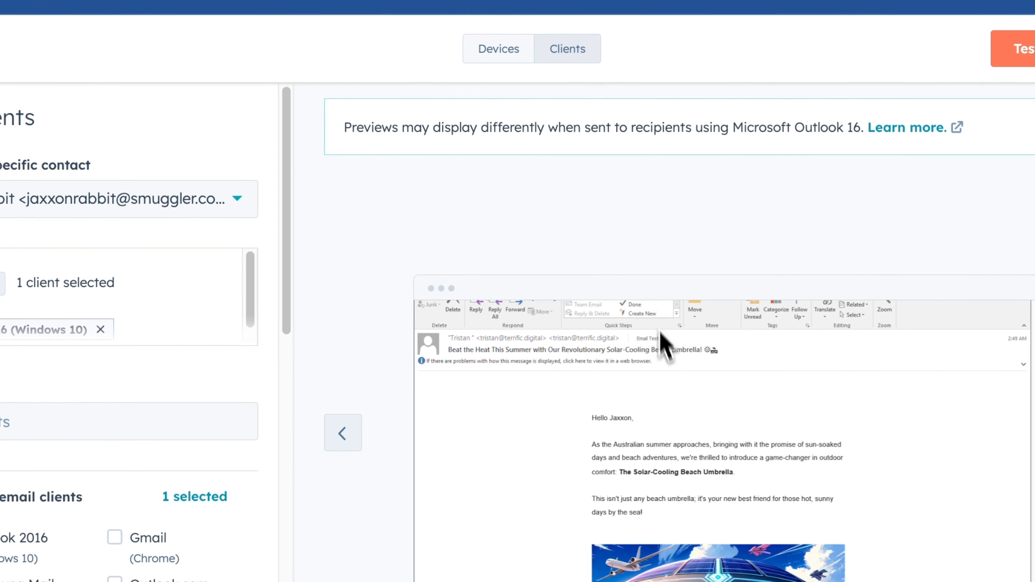
scroll(664, 489, "down", 5)
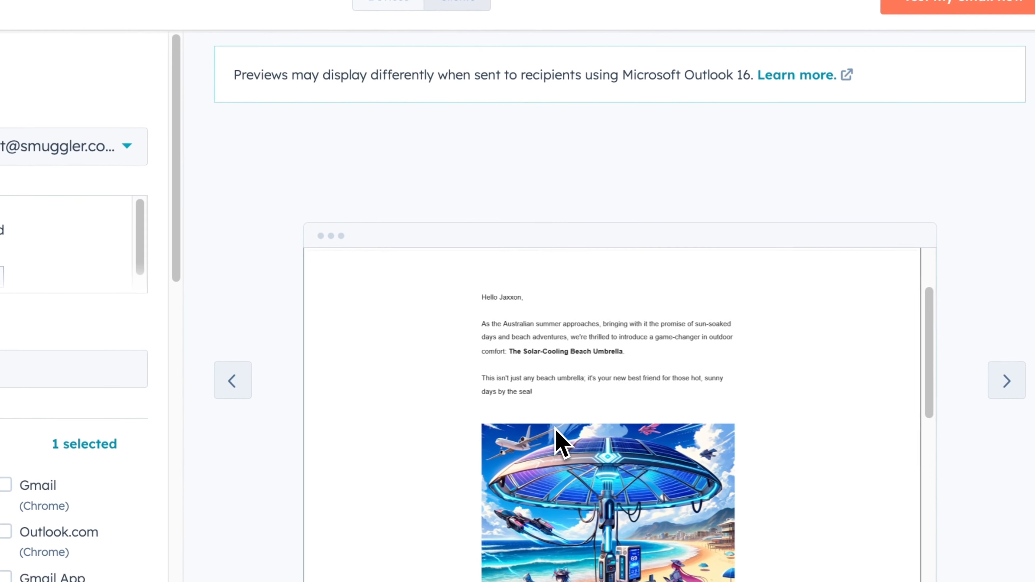
scroll(560, 442, "down", 8)
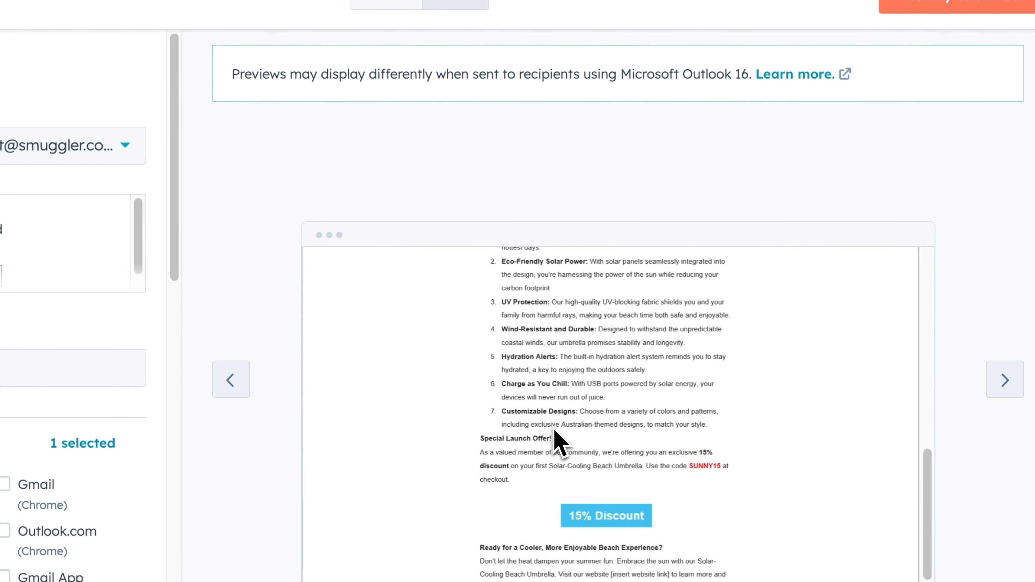
scroll(560, 442, "down", 3)
scroll(556, 408, "up", 15)
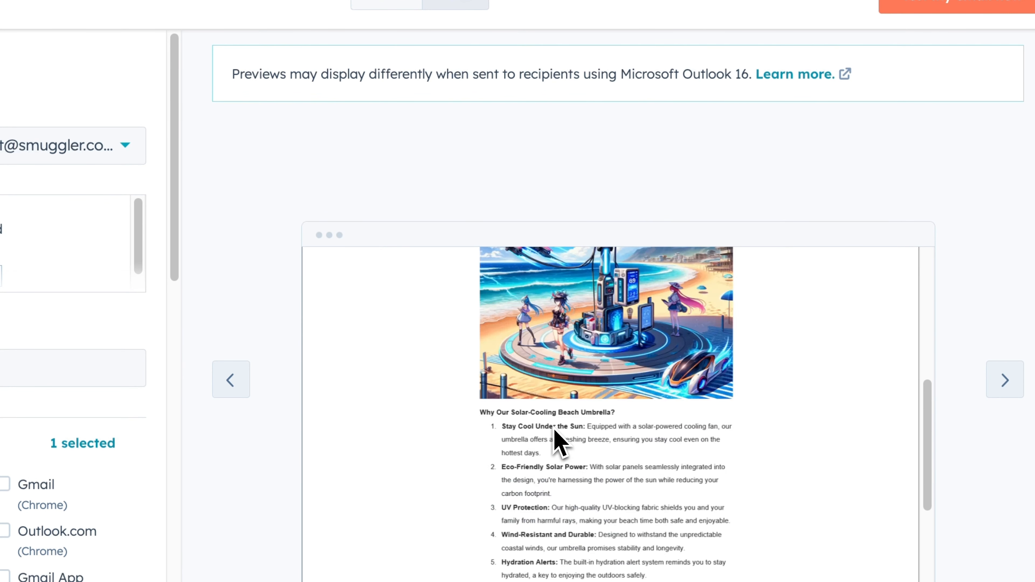
scroll(548, 380, "up", 1)
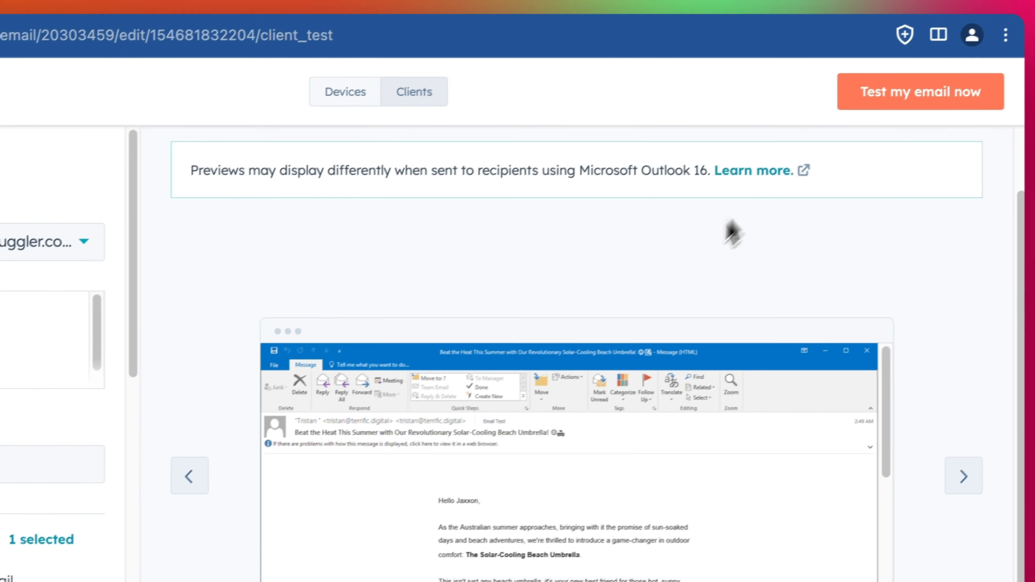
scroll(768, 139, "up", 2)
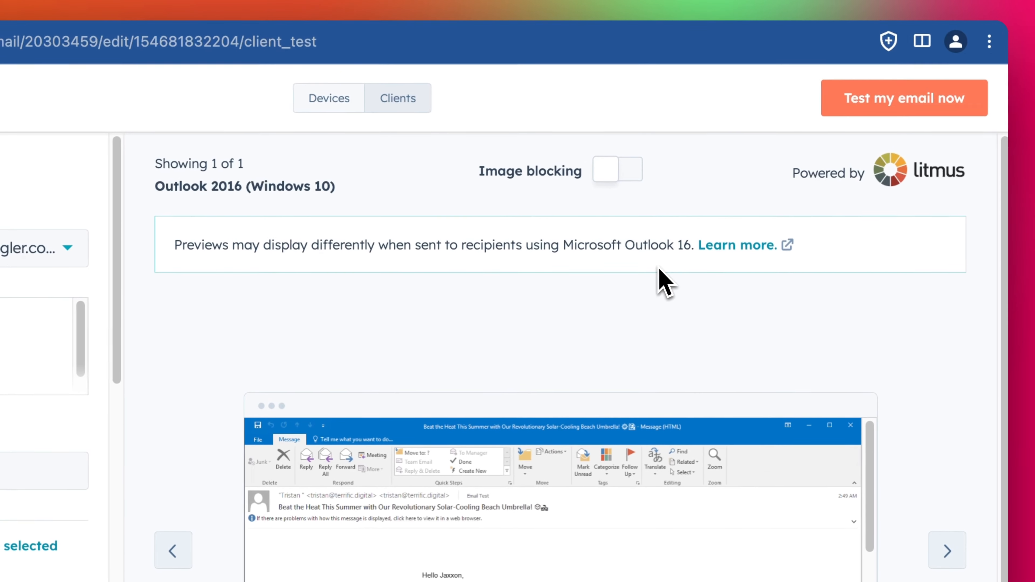
Step: Enable image blocking for the Outlook 2016 preview and examine how the email reads without its pictures
left_click(617, 171)
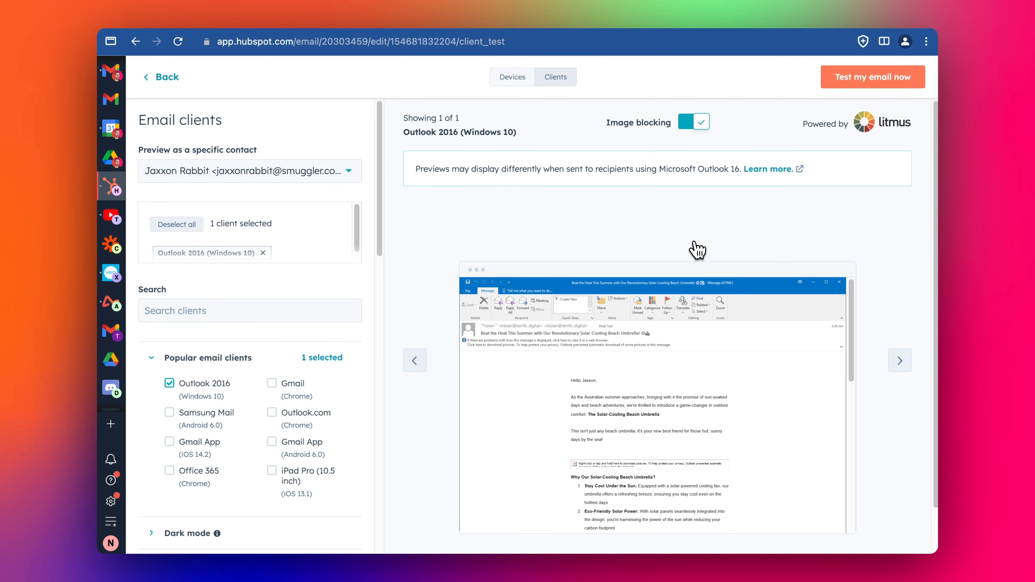
scroll(688, 363, "down", 5)
scroll(589, 361, "up", 2)
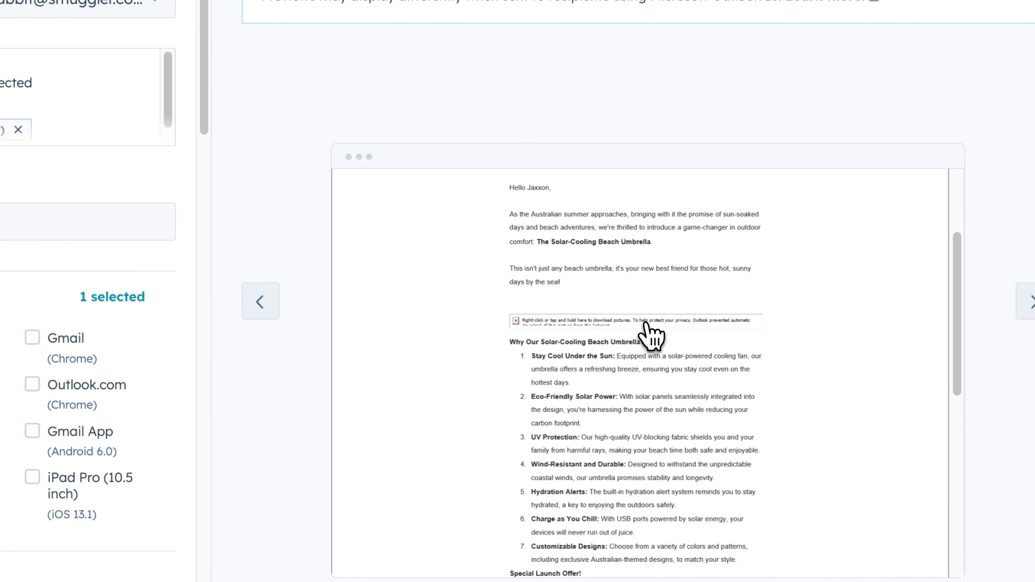
scroll(639, 328, "down", 3)
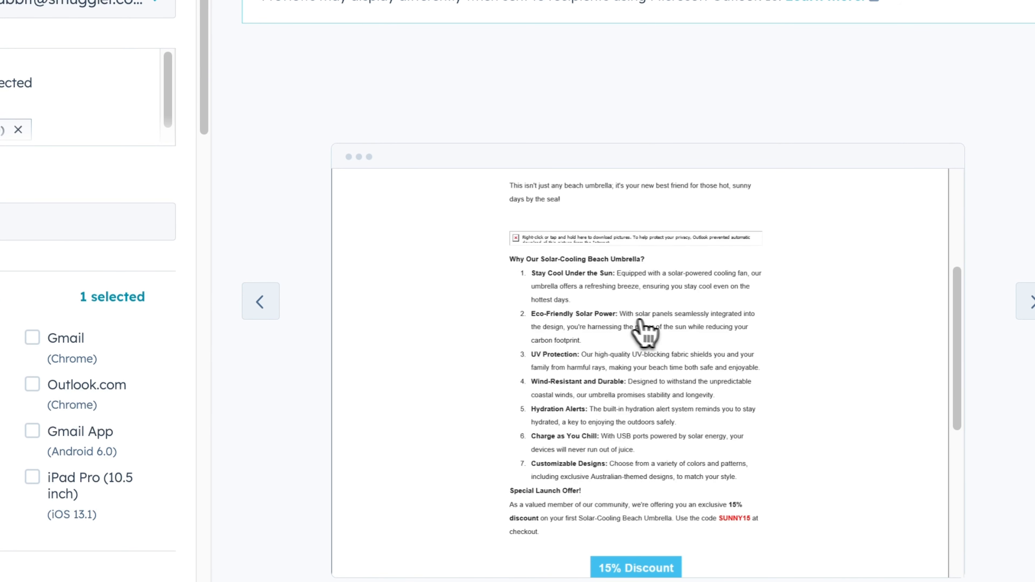
scroll(653, 333, "down", 4)
scroll(654, 333, "up", 4)
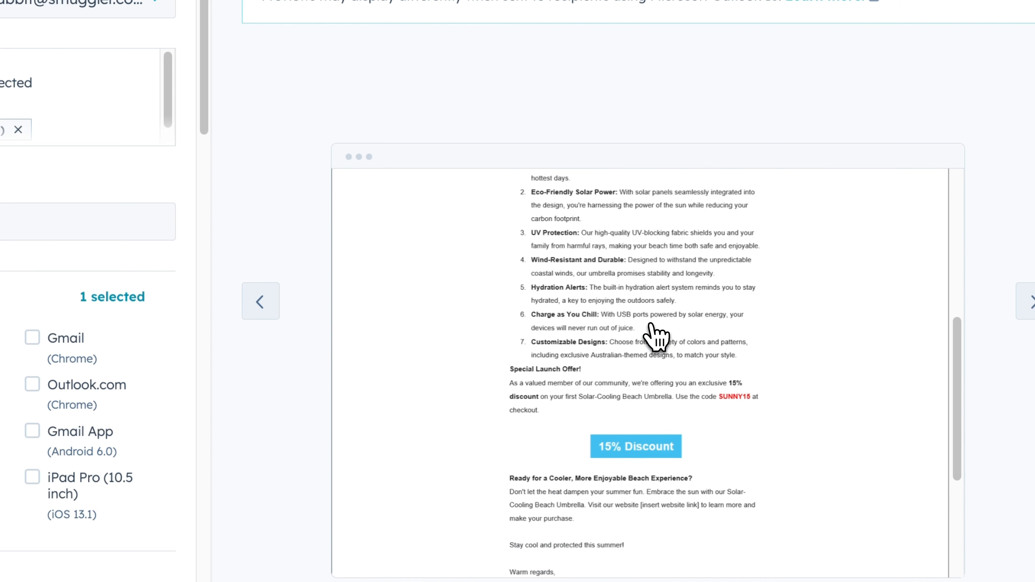
scroll(607, 302, "up", 5)
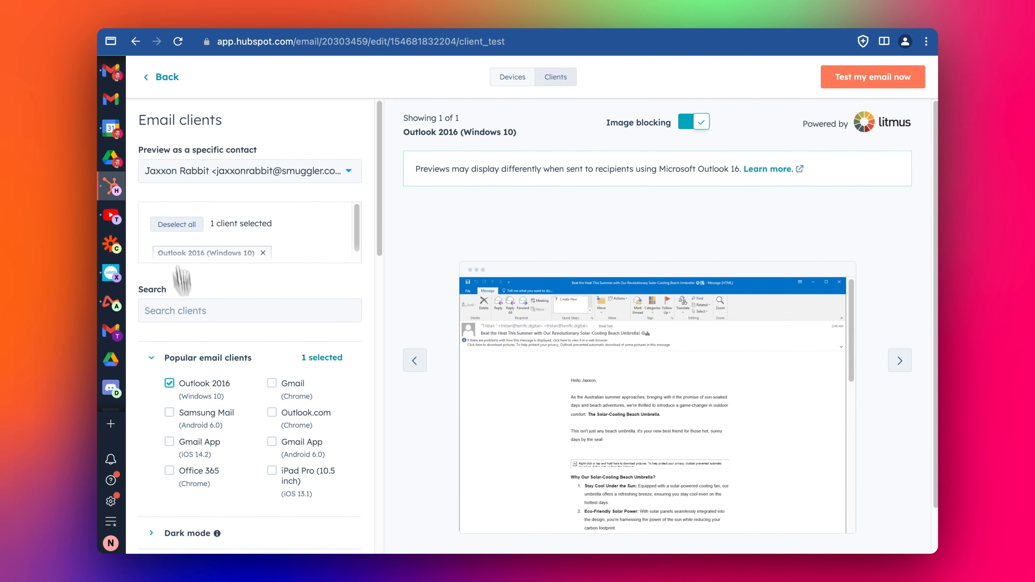
Step: Switch the email's sending option from scheduled to Send now and open the final review
left_click(166, 76)
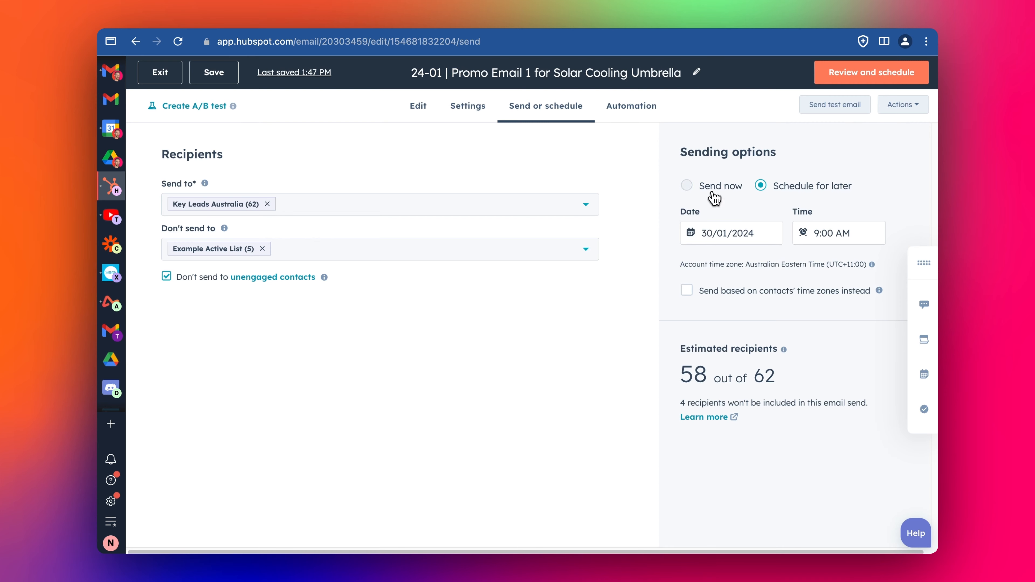
left_click(714, 191)
left_click(882, 79)
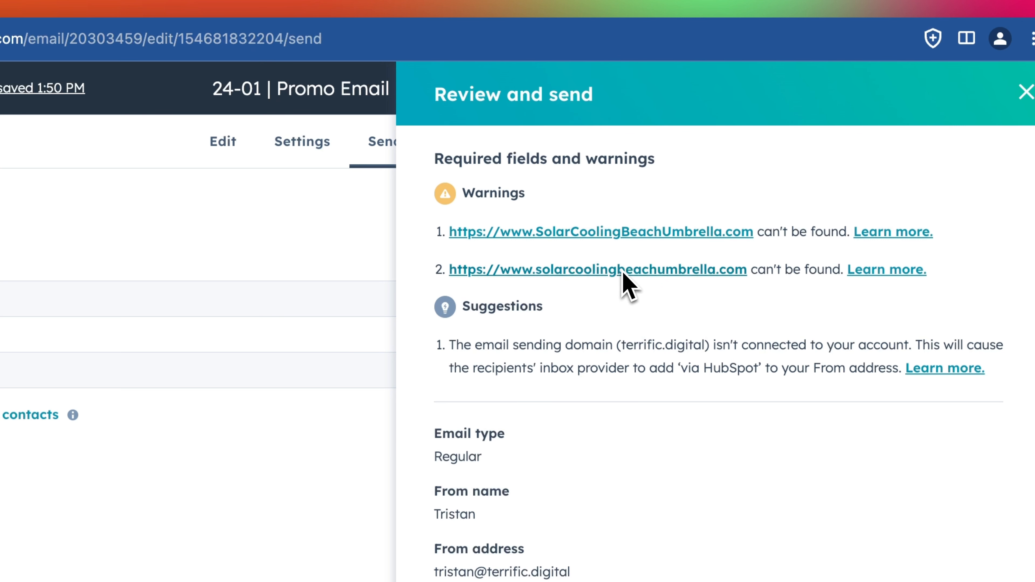
Step: Examine the review's link warnings and sending domain suggestion, checking the From address choices in the email settings
scroll(643, 329, "down", 1)
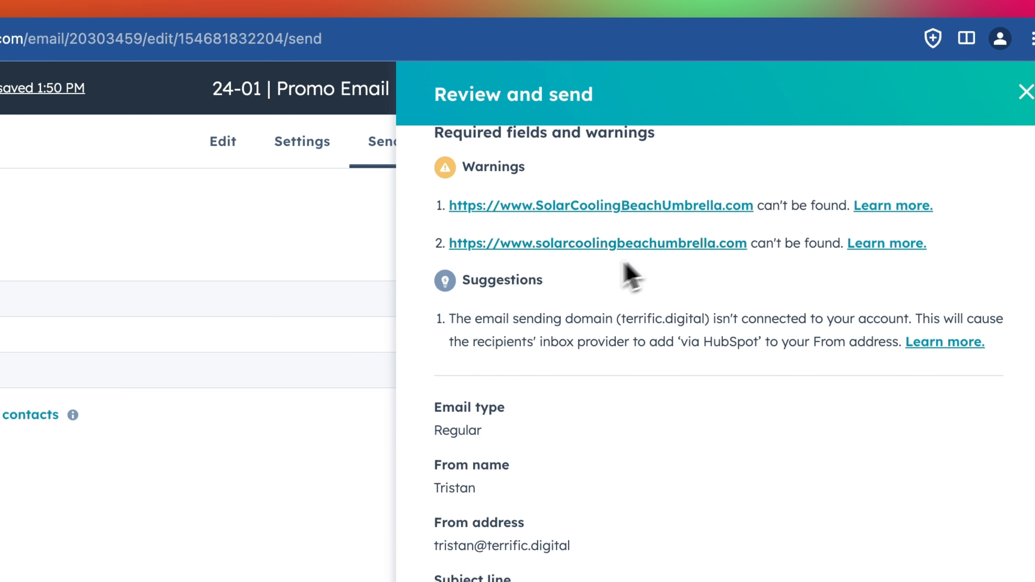
scroll(674, 253, "down", 1)
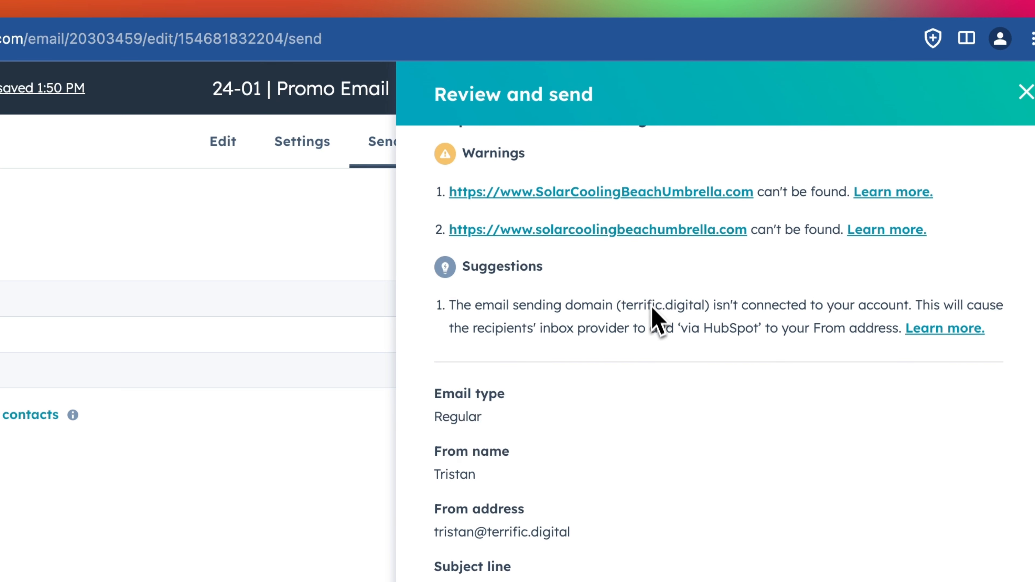
scroll(654, 314, "down", 2)
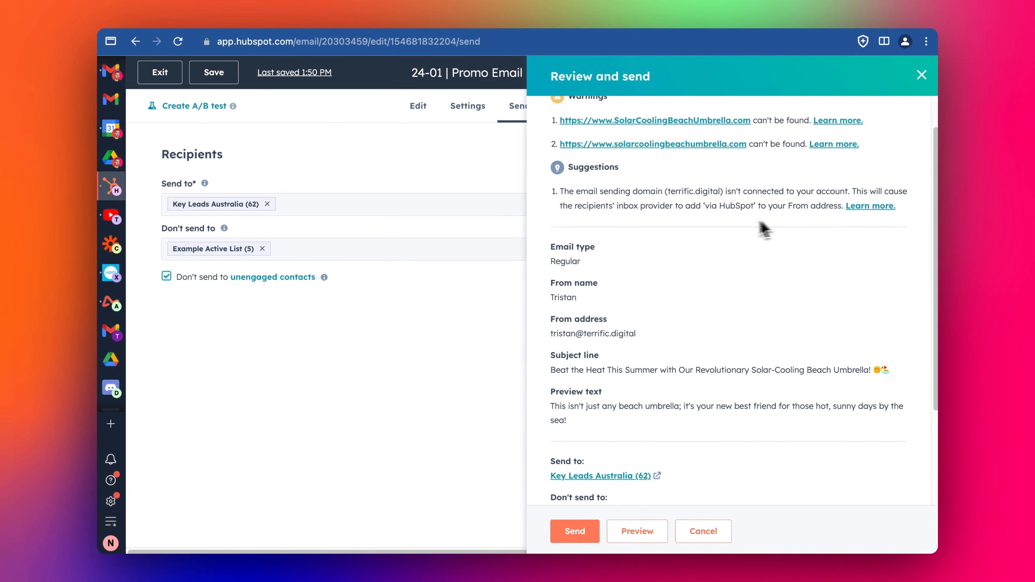
left_click_drag(702, 207, 719, 208)
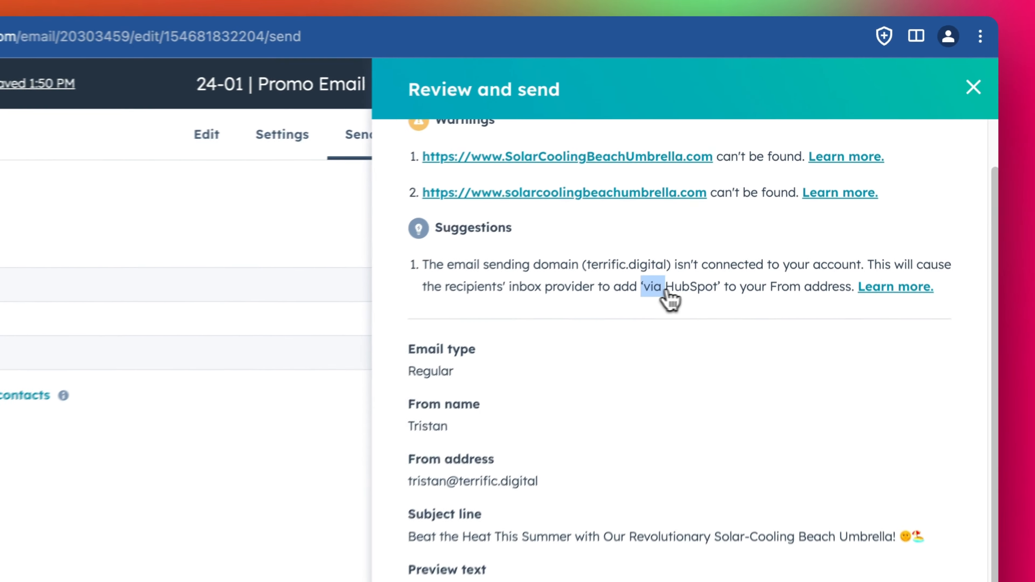
left_click_drag(670, 300, 721, 298)
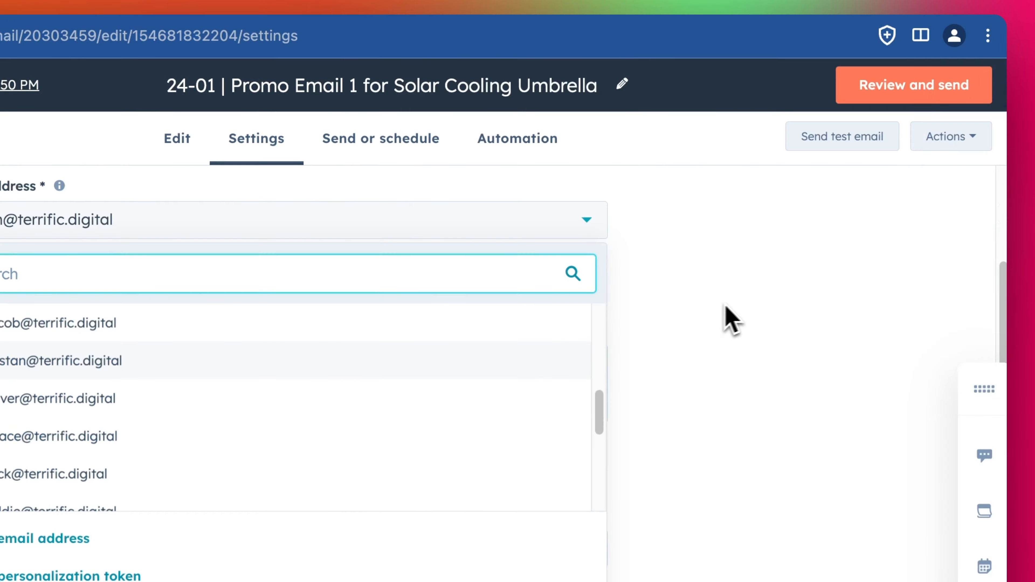
left_click(914, 85)
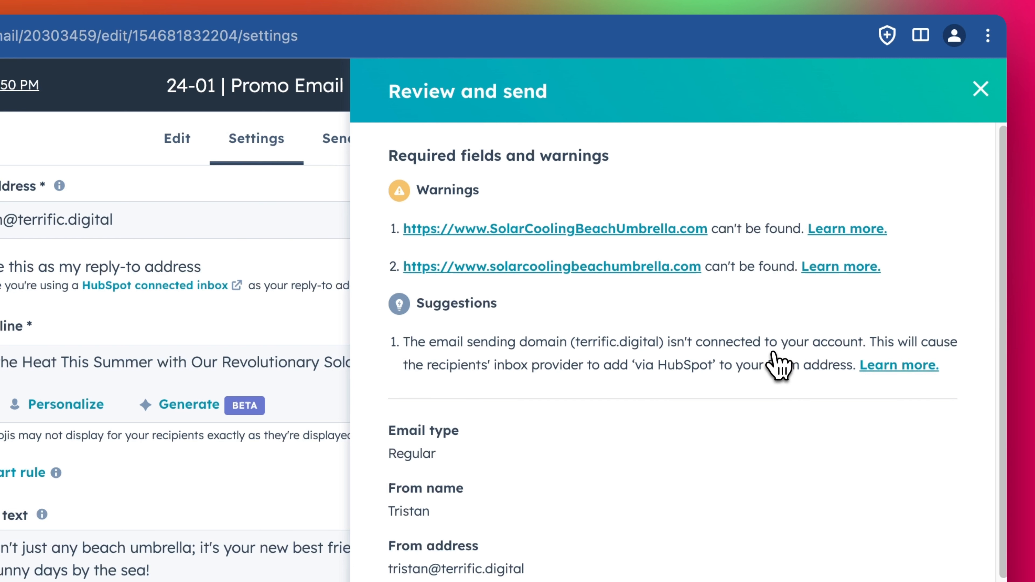